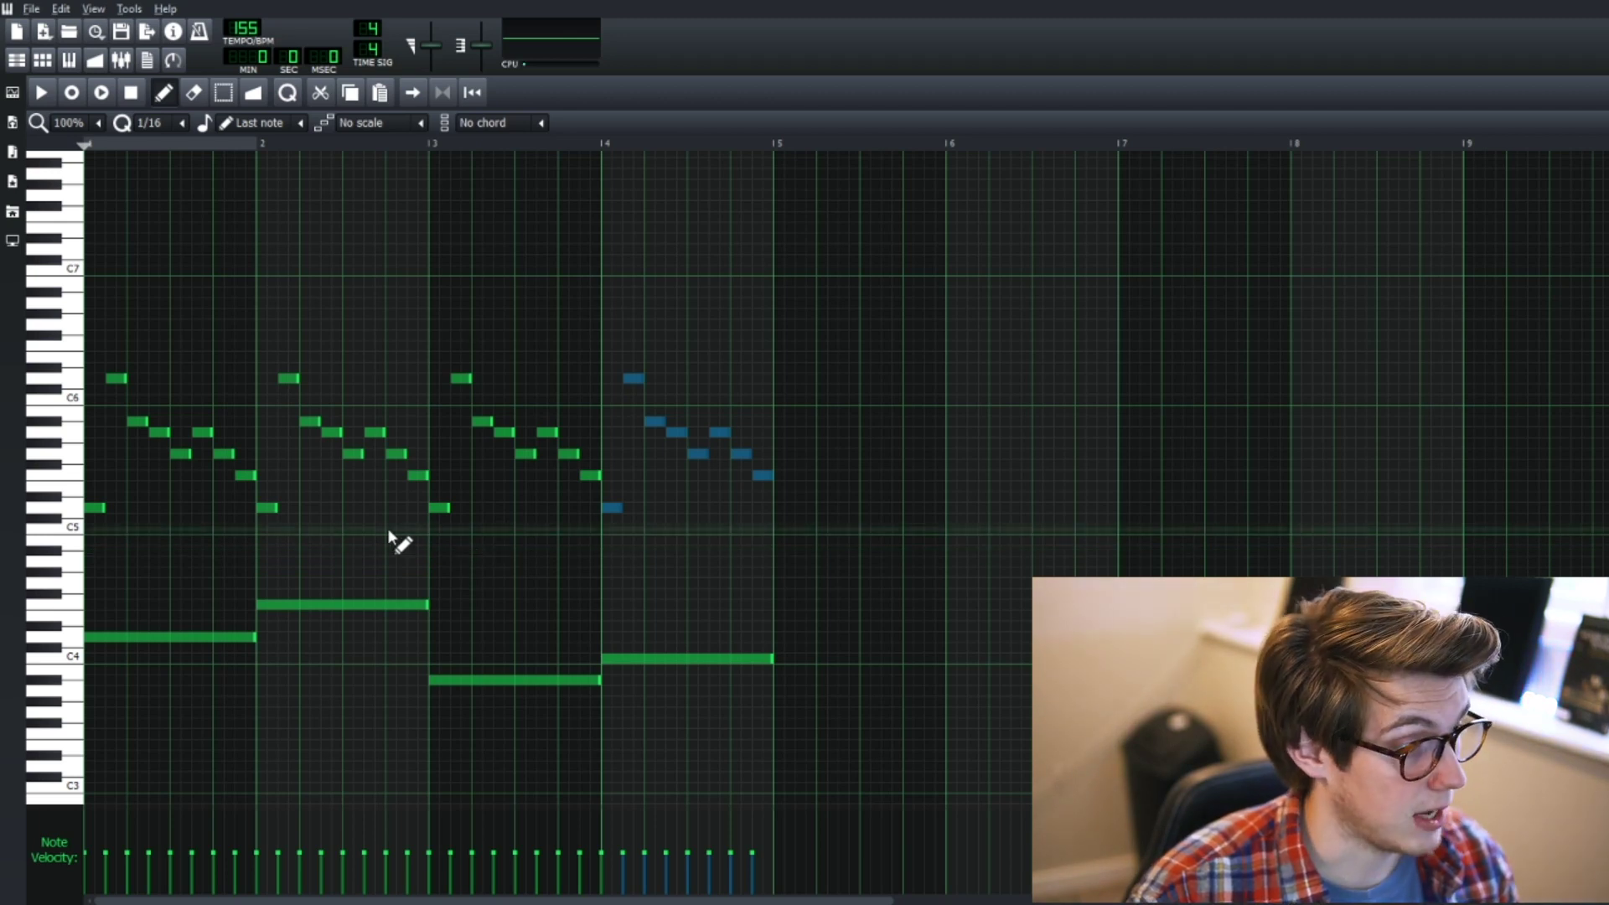
Play the pattern, then sketch a few extra low melody notes in bar 1
{"action": "key", "text": "space"}
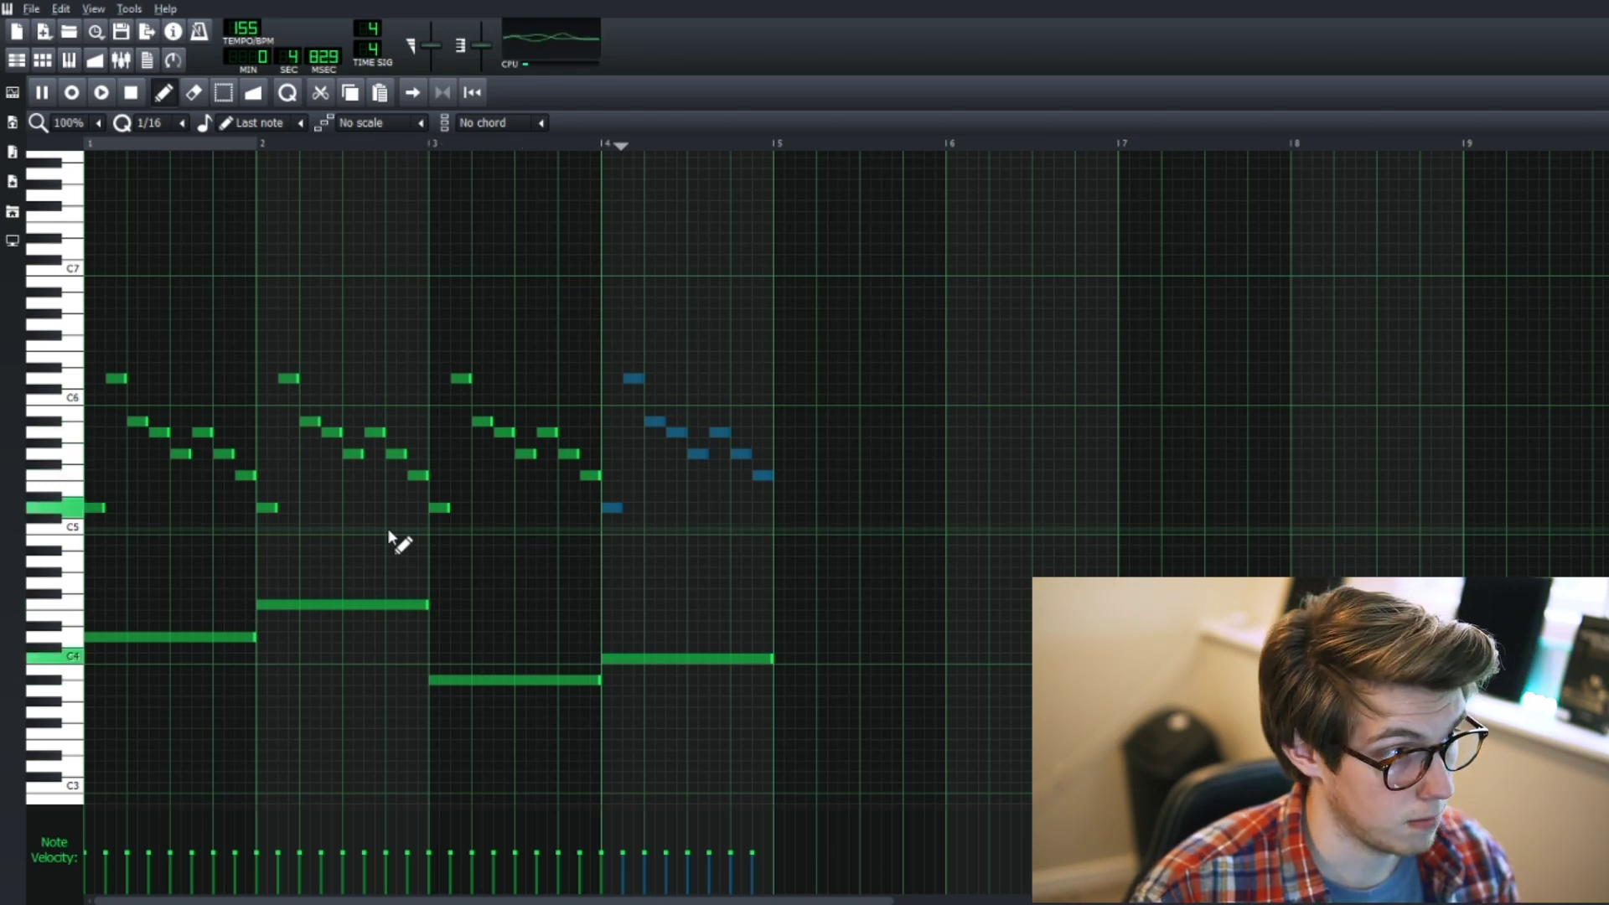
{"action": "key", "text": "space"}
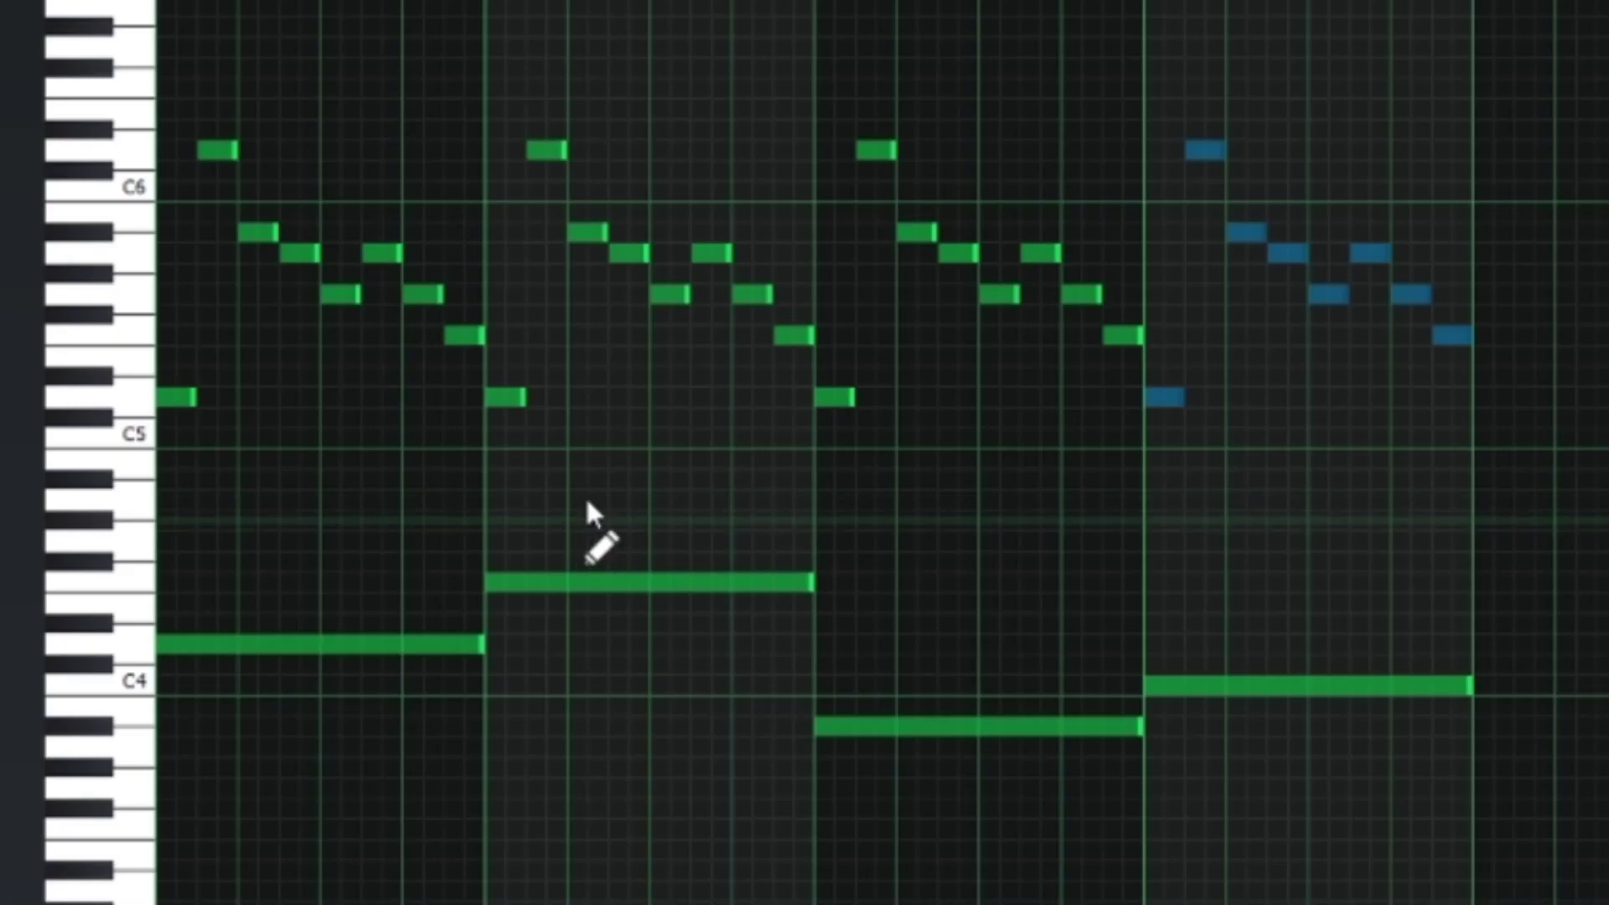
{"action": "left_click", "coordinate": [141, 529]}
{"action": "left_click", "coordinate": [408, 482]}
{"action": "left_click", "coordinate": [526, 483]}
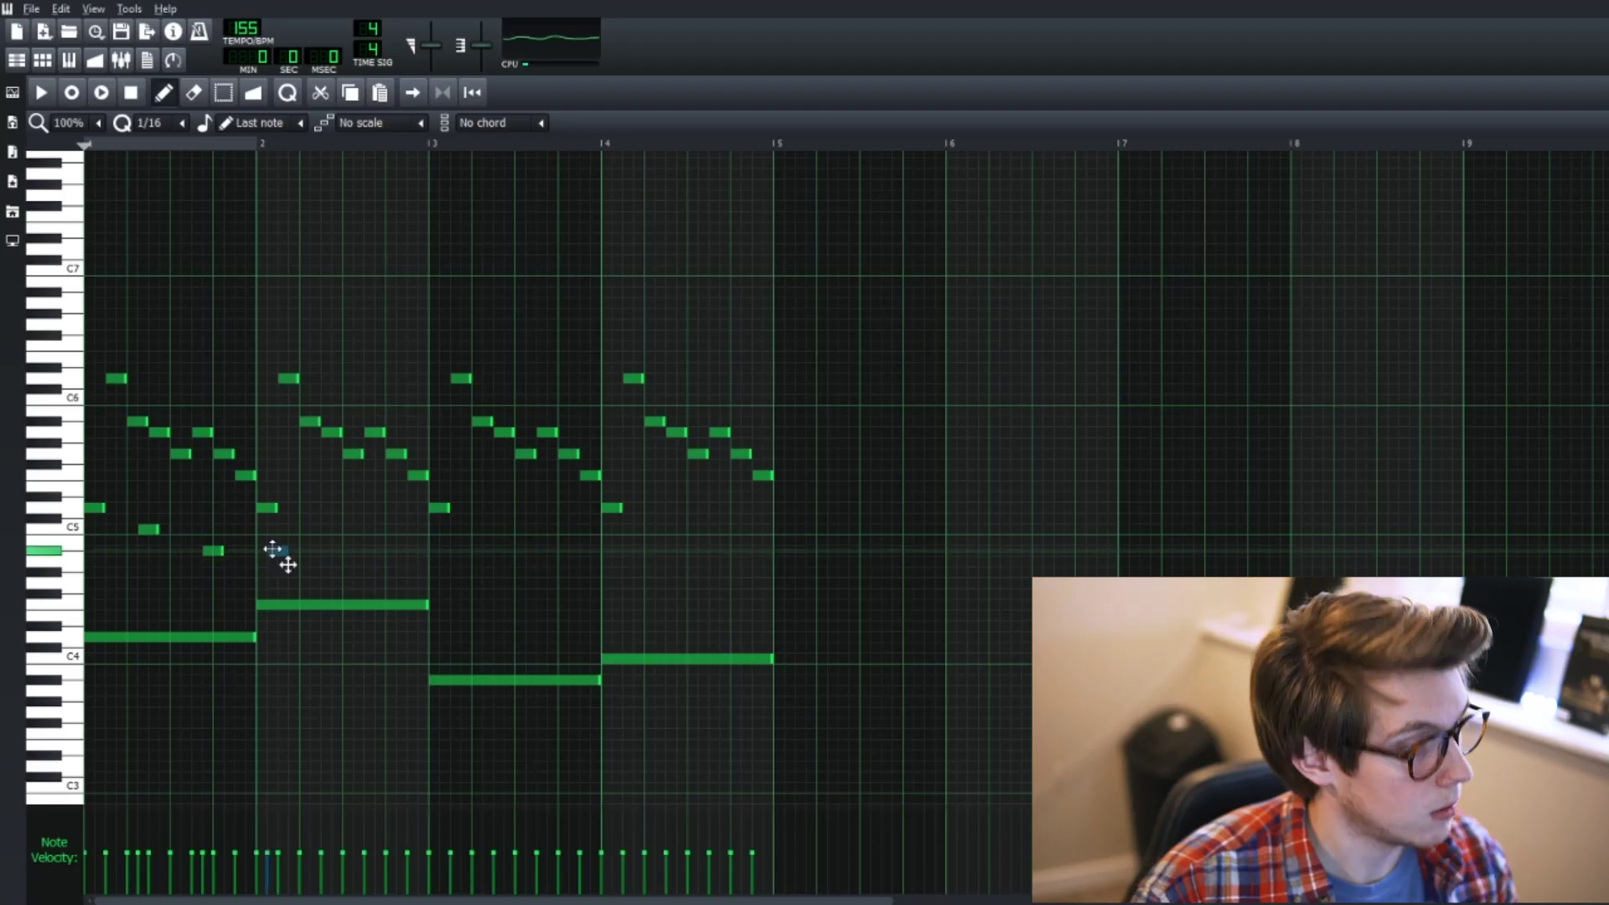
{"action": "left_click", "coordinate": [645, 456]}
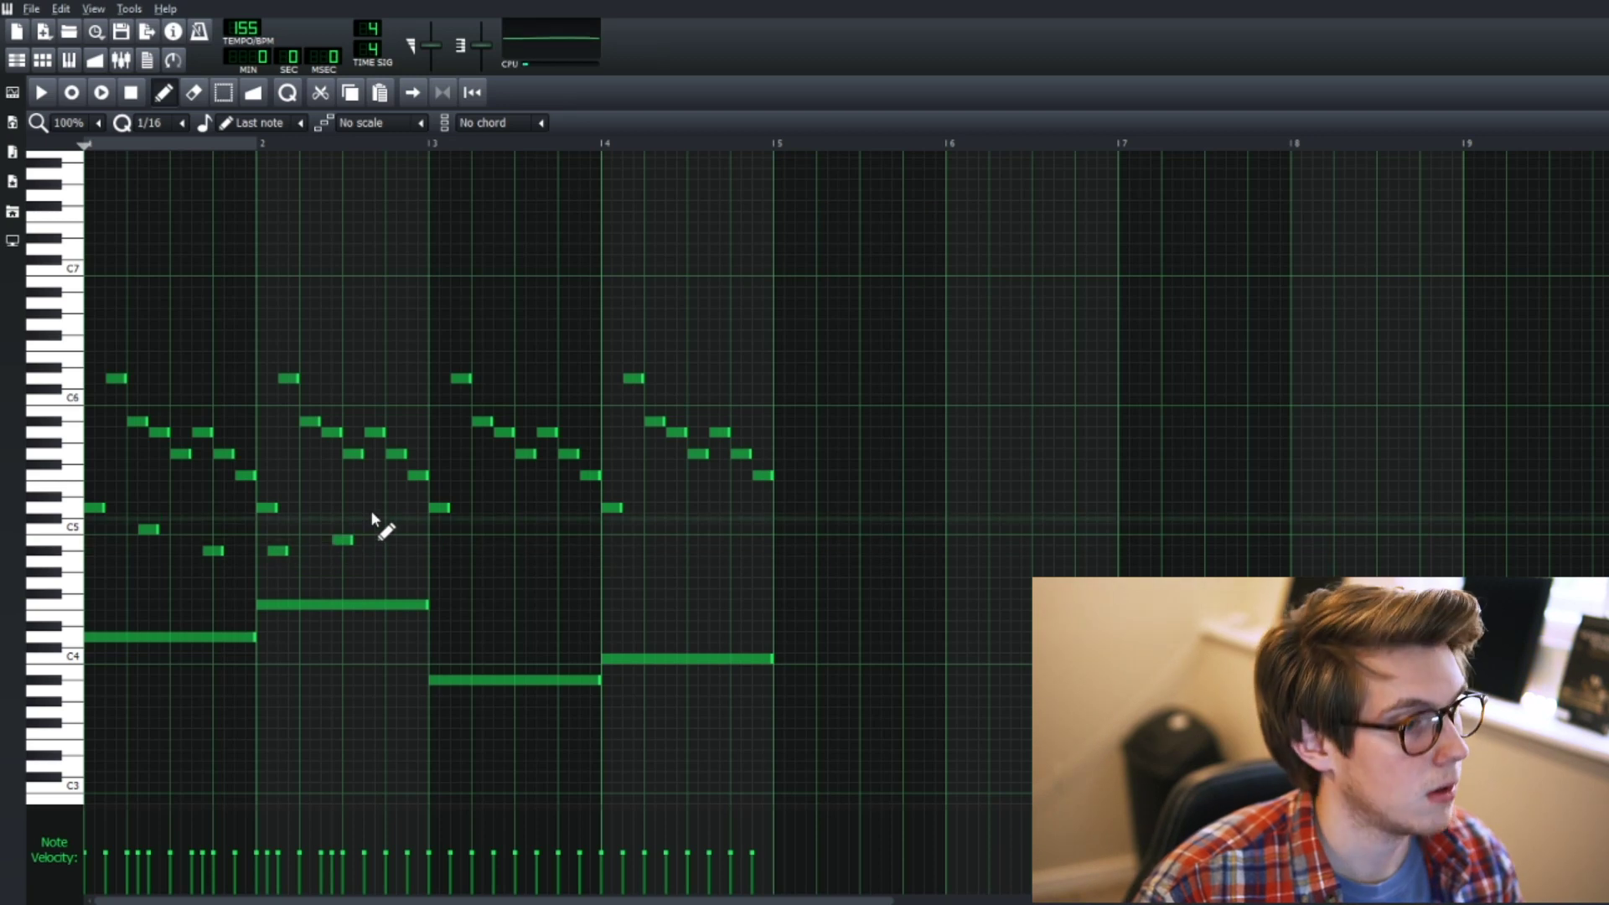
Add a note near C#5 in bar 2, then box-select the melody notes in bars 2–4
{"action": "left_click", "coordinate": [372, 517]}
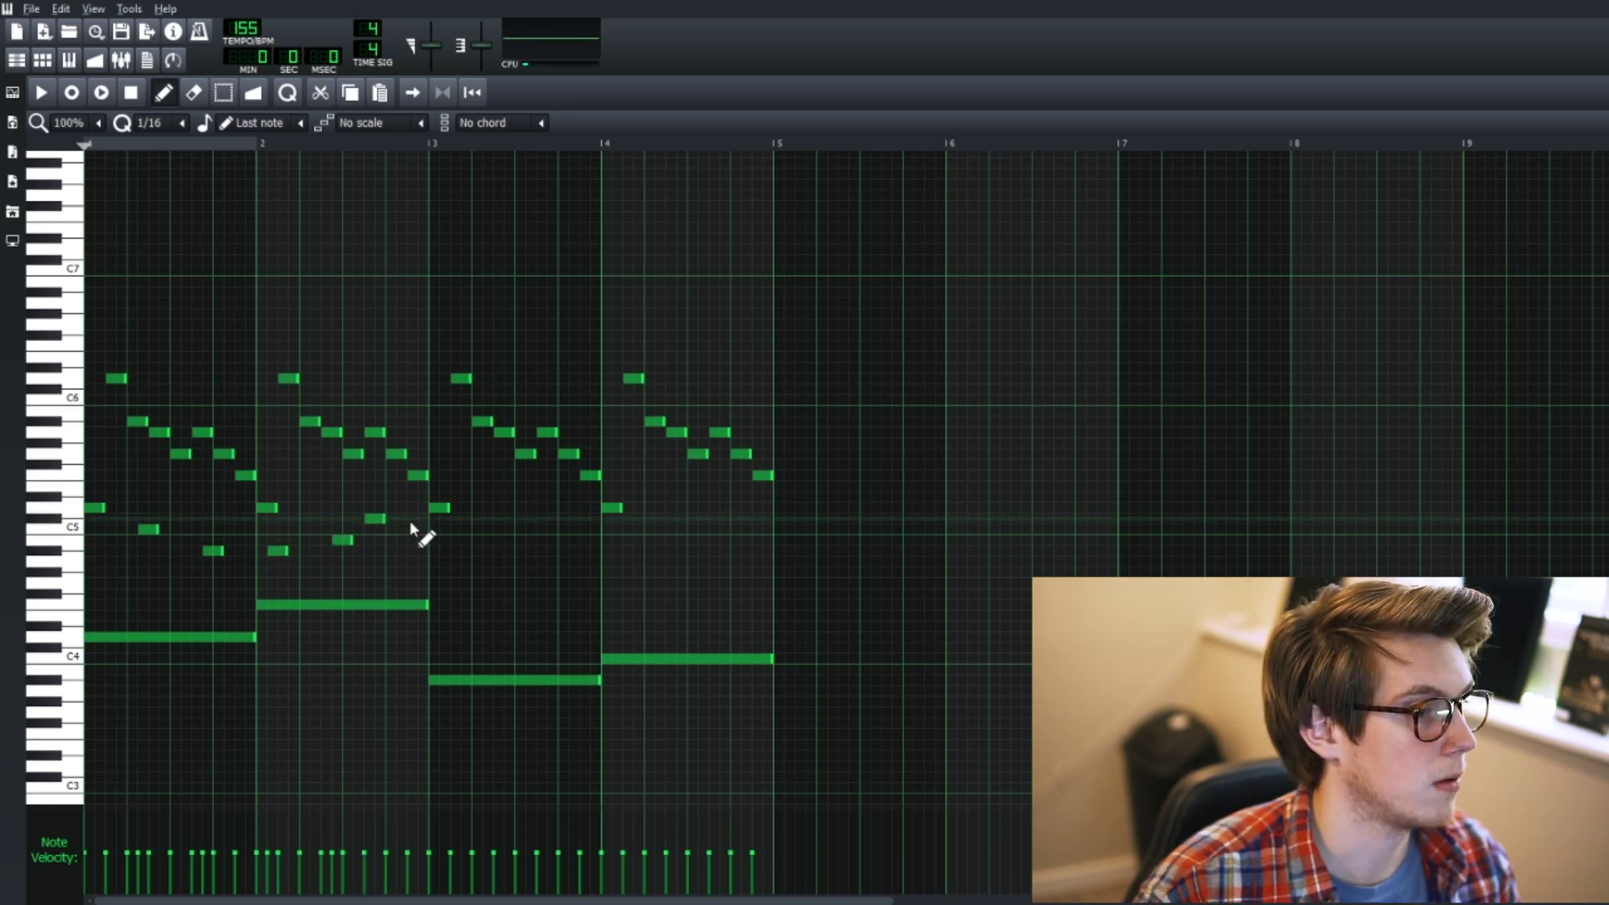
{"action": "left_click_drag", "start_coordinate": [405, 515], "coordinate": [177, 567]}
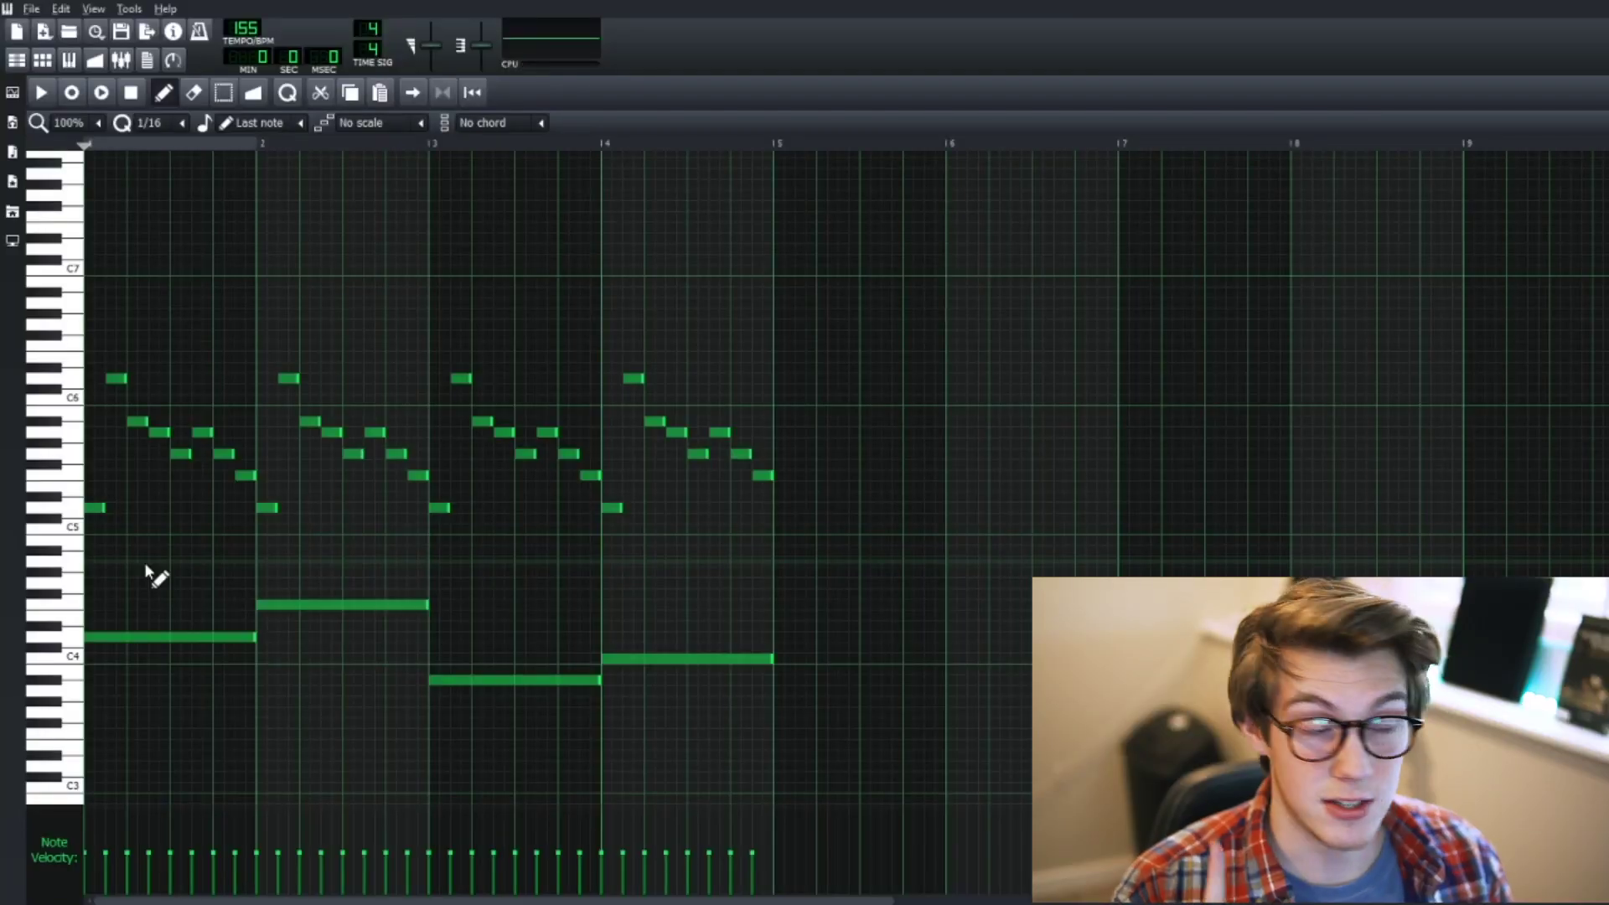
{"action": "left_click_drag", "start_coordinate": [930, 308], "coordinate": [289, 522]}
Delete the selected bar 2–4 notes and copy bar 1's melody
{"action": "key", "text": "Delete"}
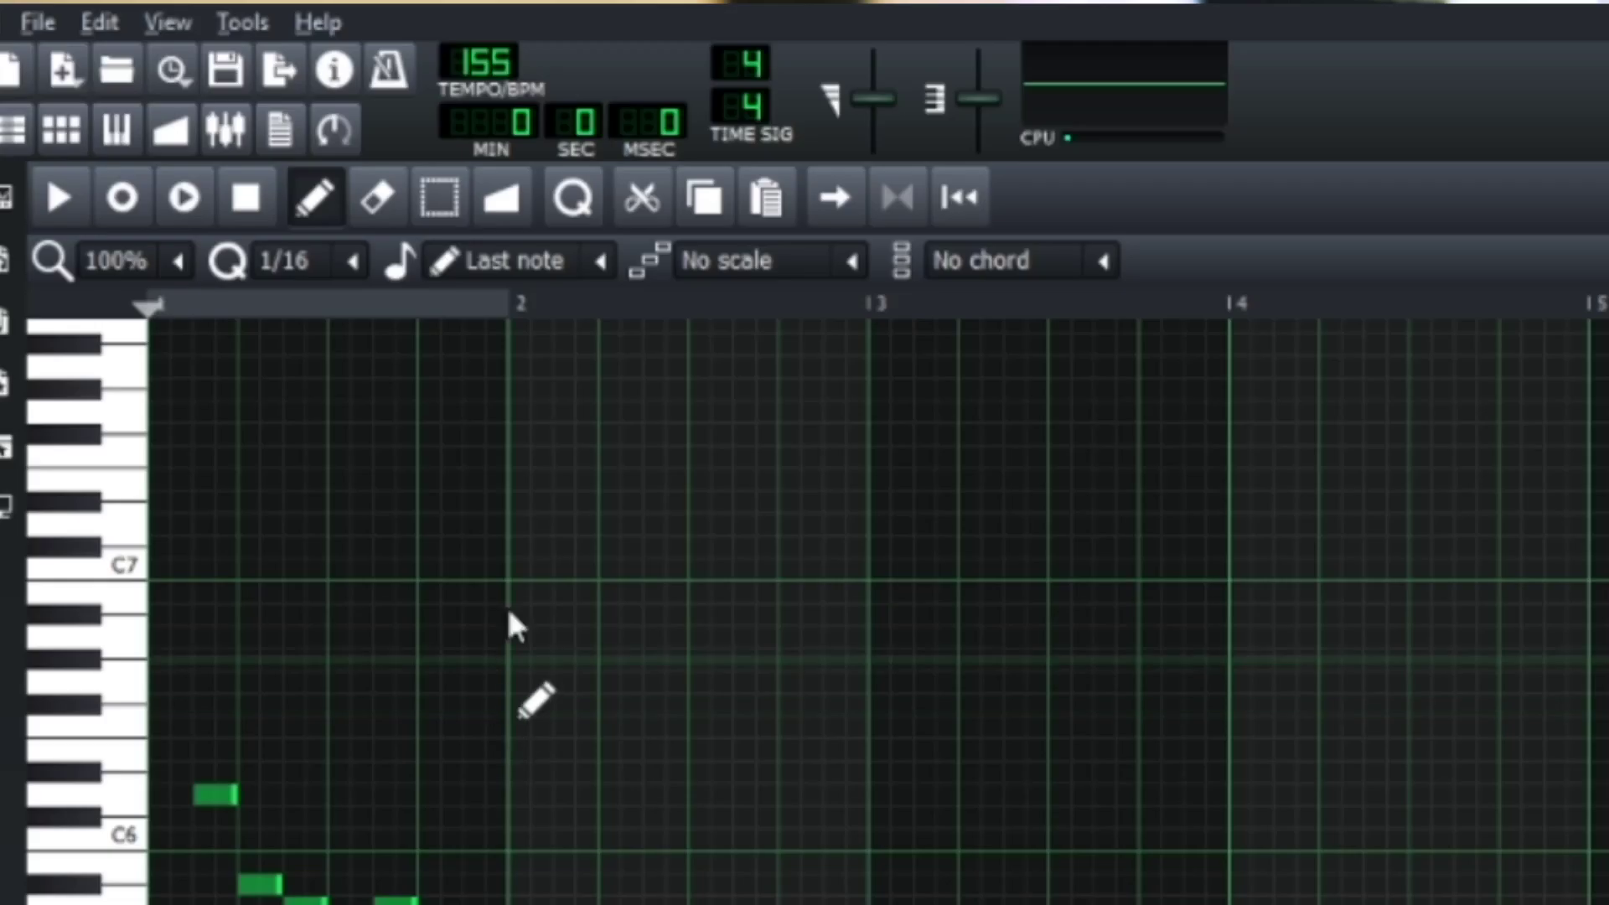
{"action": "left_click", "coordinate": [440, 199]}
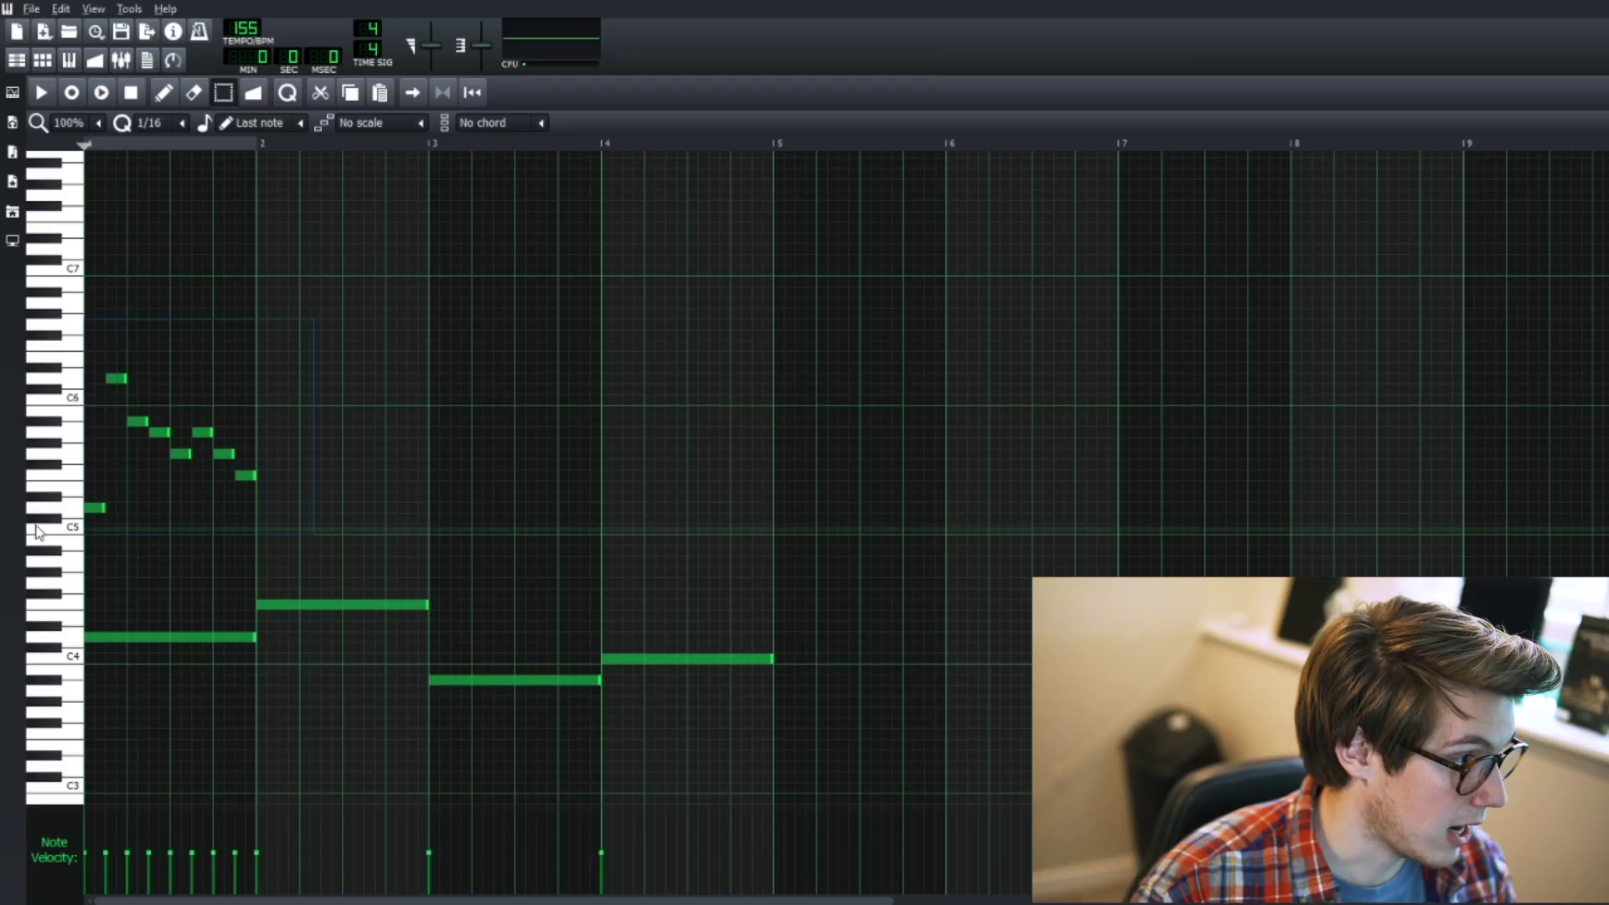
{"action": "left_click_drag", "start_coordinate": [143, 904], "coordinate": [628, 540]}
{"action": "key", "text": "shift+d"}
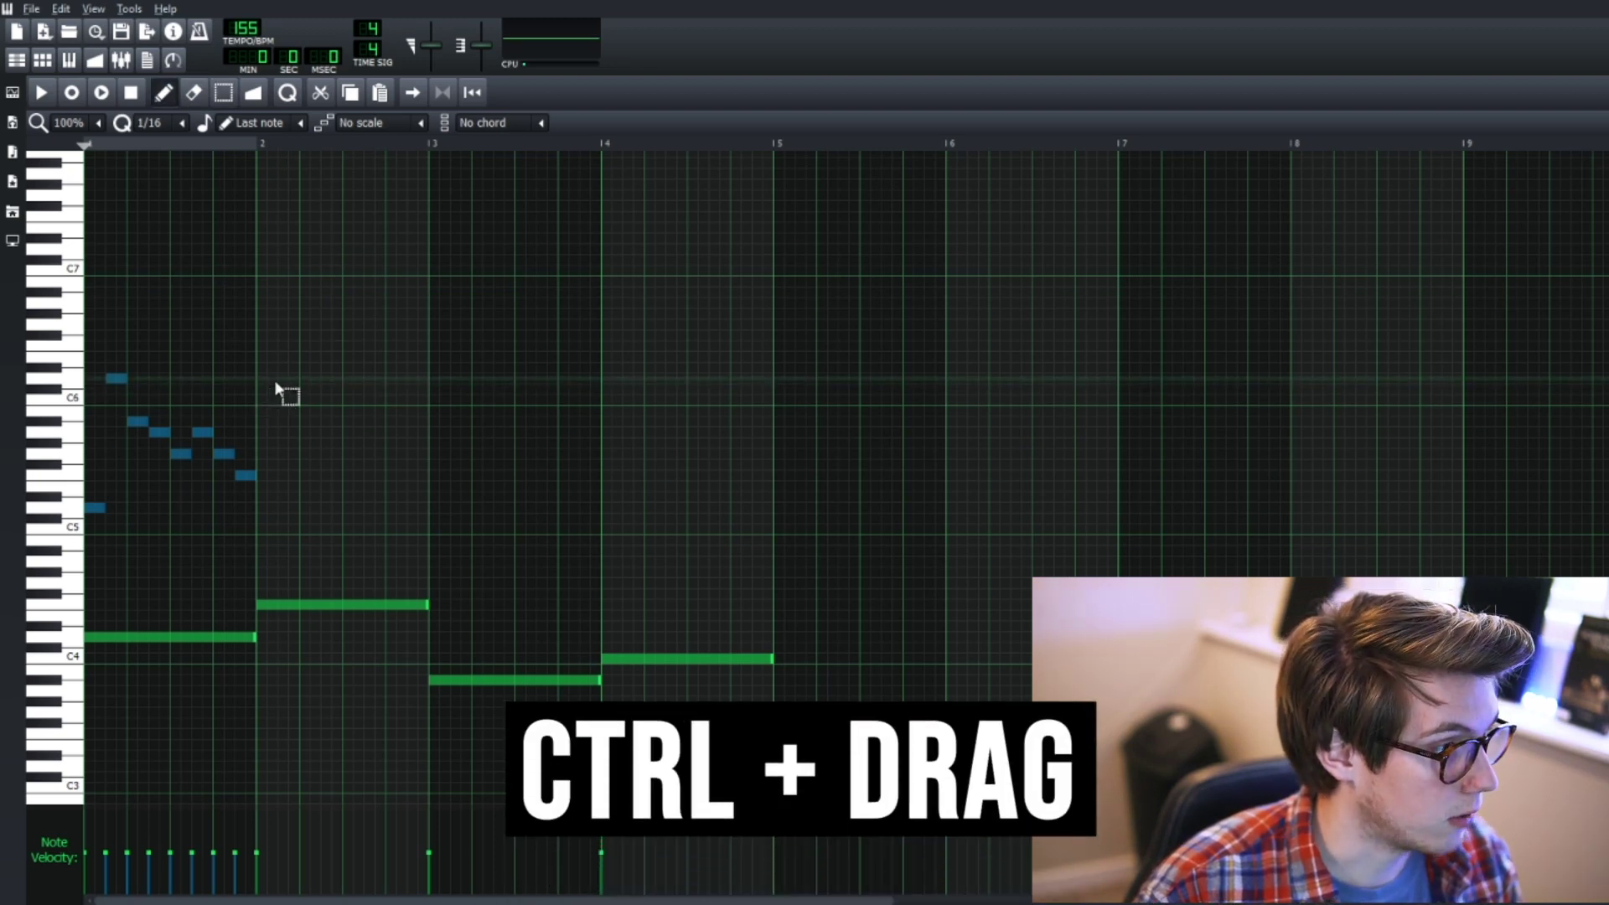
{"action": "left_click_drag", "start_coordinate": [286, 309], "coordinate": [85, 538]}
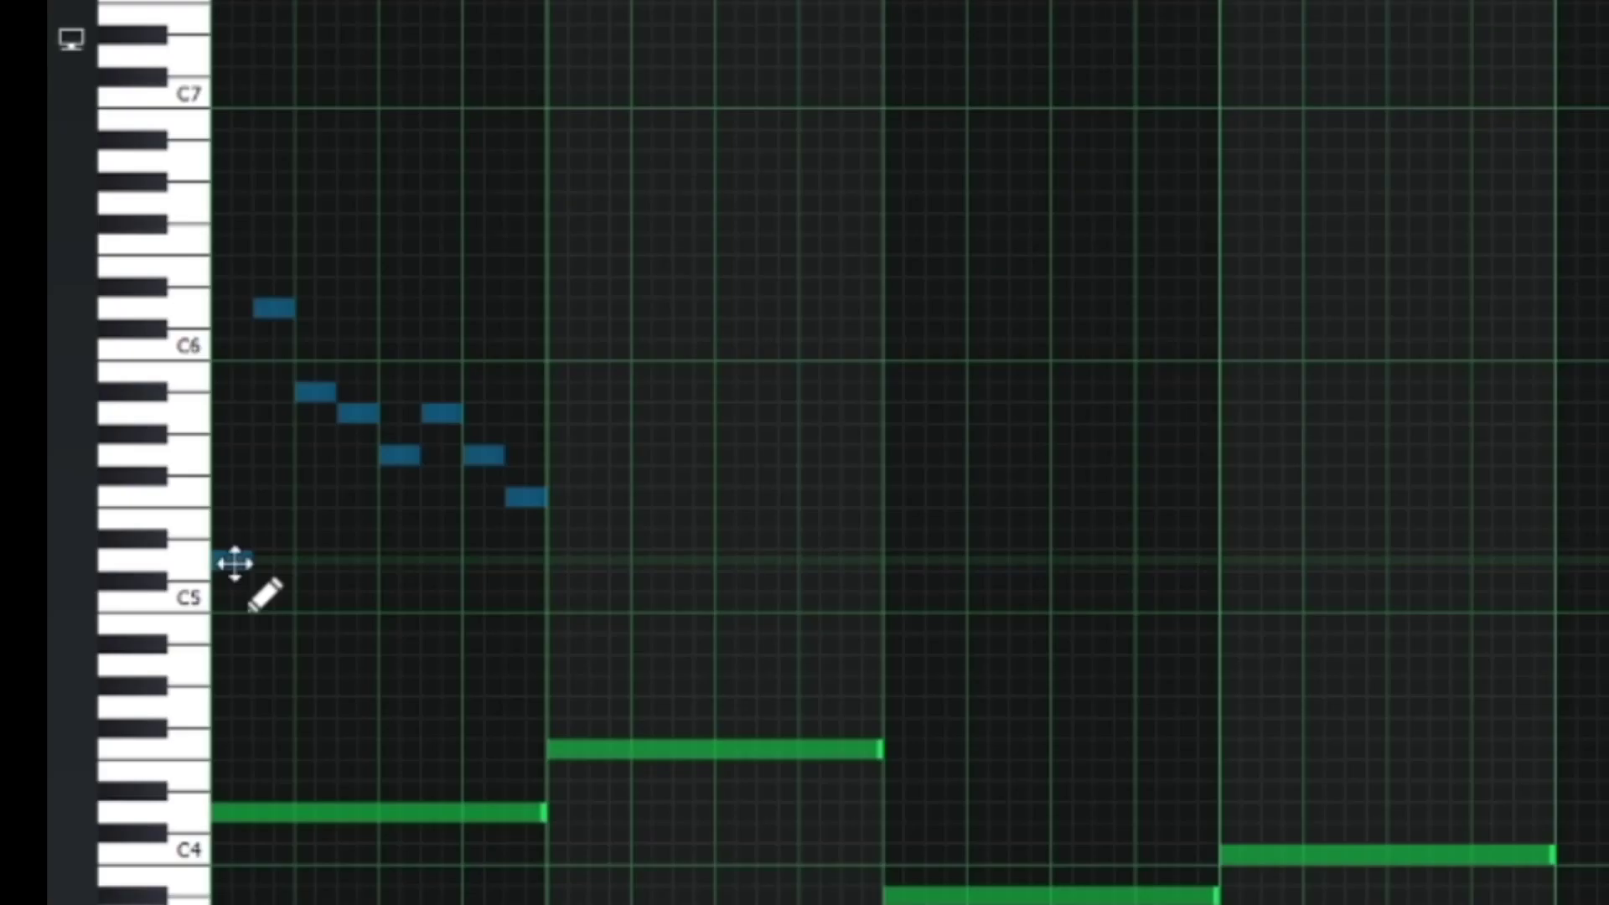
{"action": "left_click", "coordinate": [96, 509]}
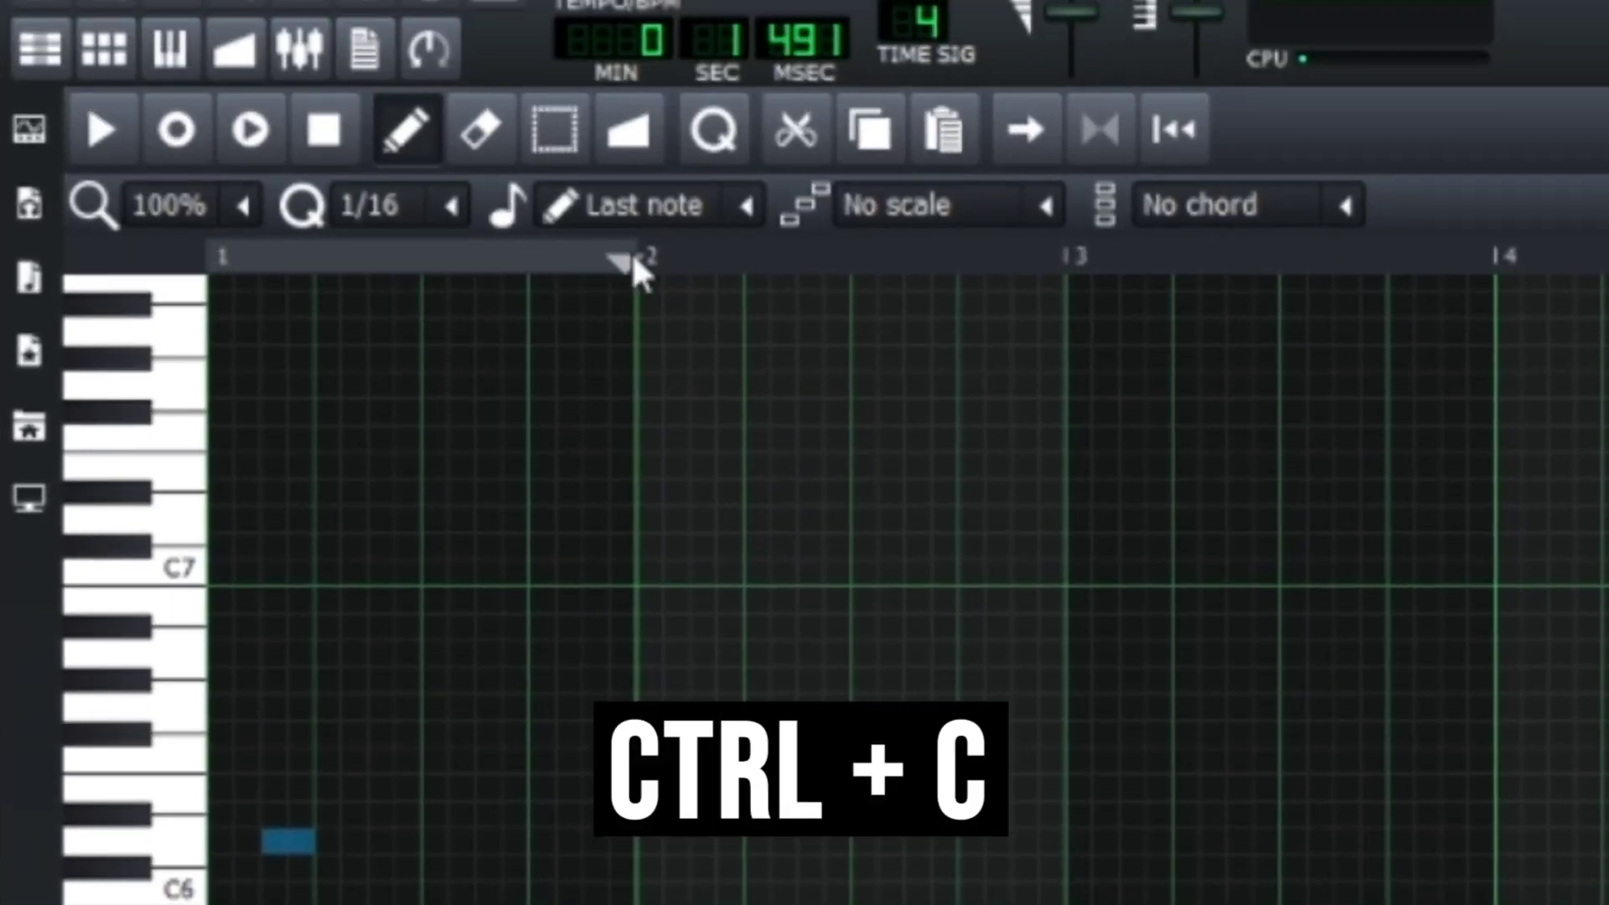
Paste the copied bar 1 melody into bars 2, 3 and 4
{"action": "left_click_drag", "start_coordinate": [632, 257], "coordinate": [639, 259]}
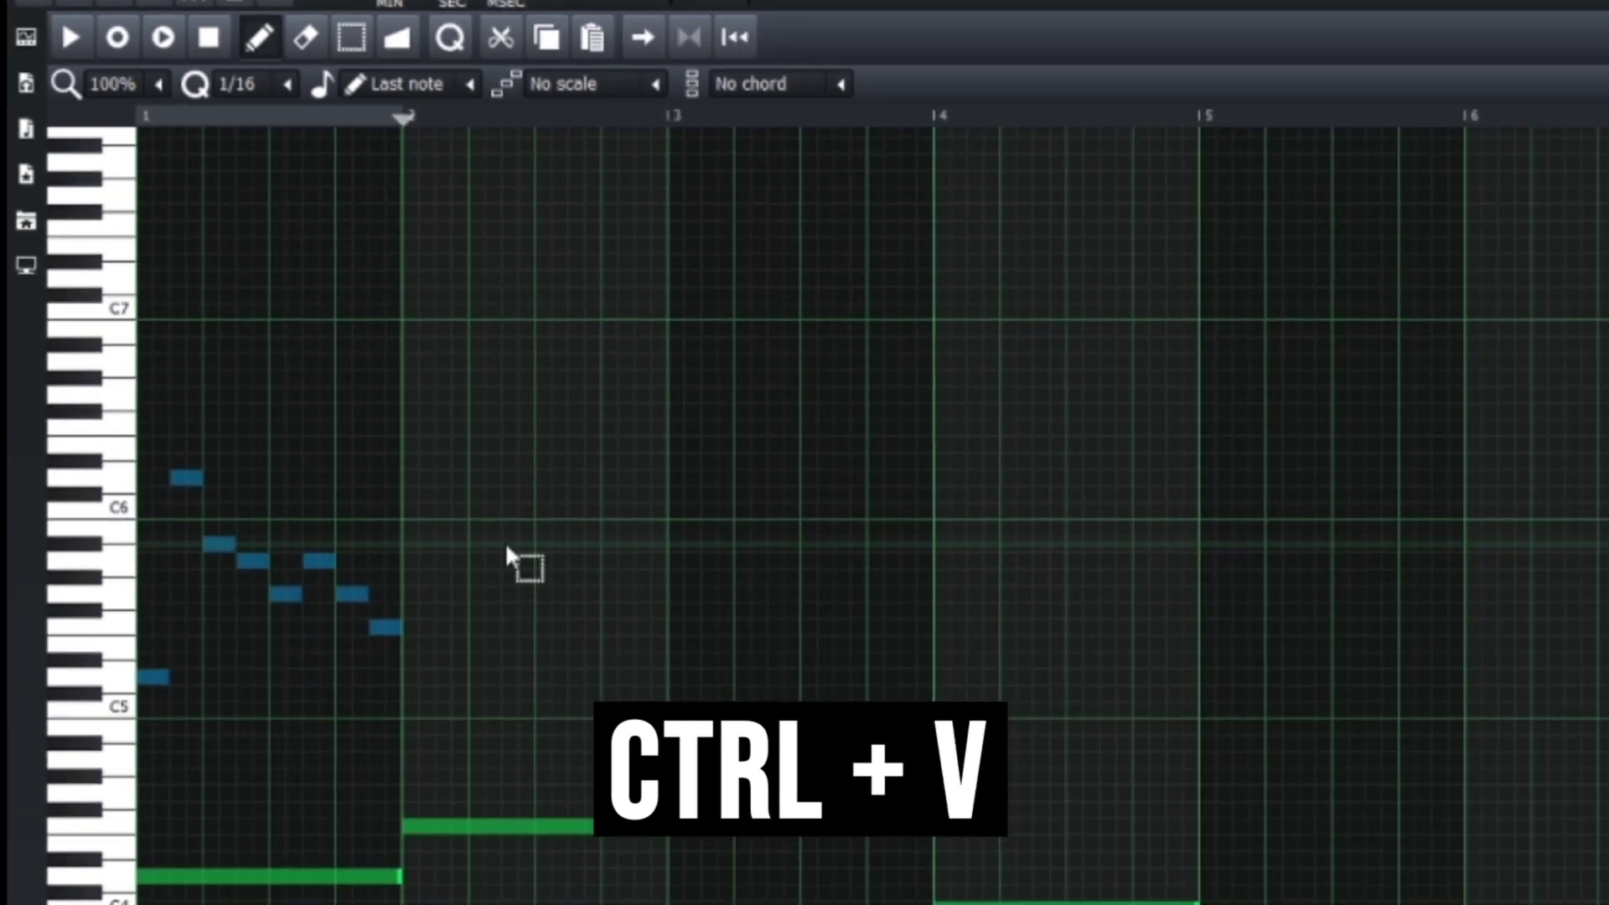
{"action": "key", "text": "ctrl+v"}
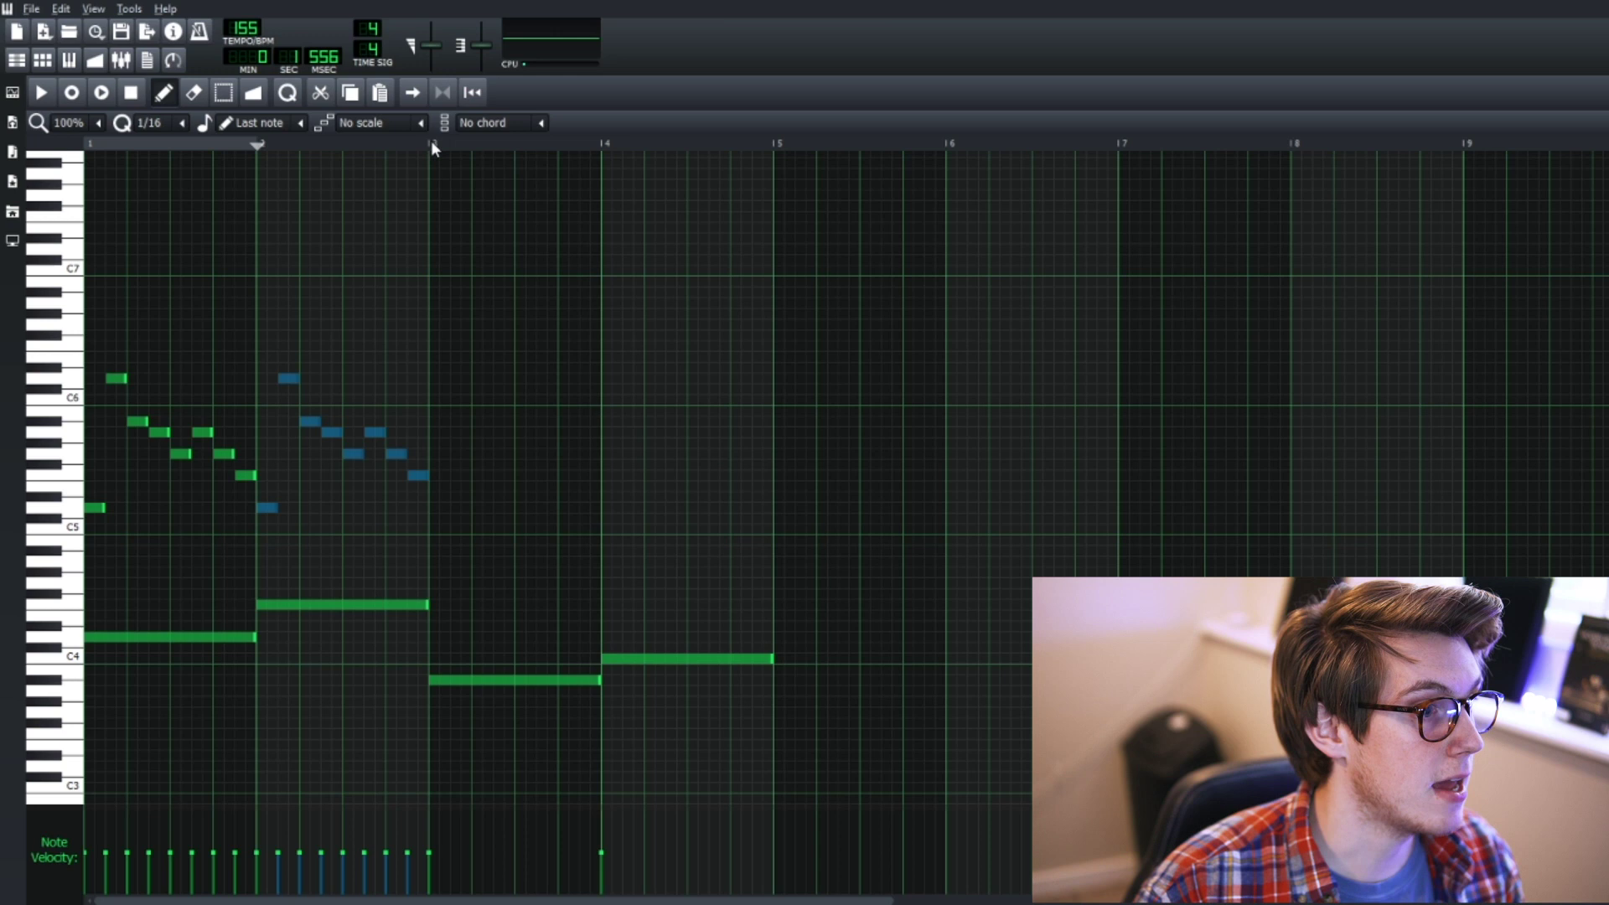
{"action": "left_click", "coordinate": [429, 144]}
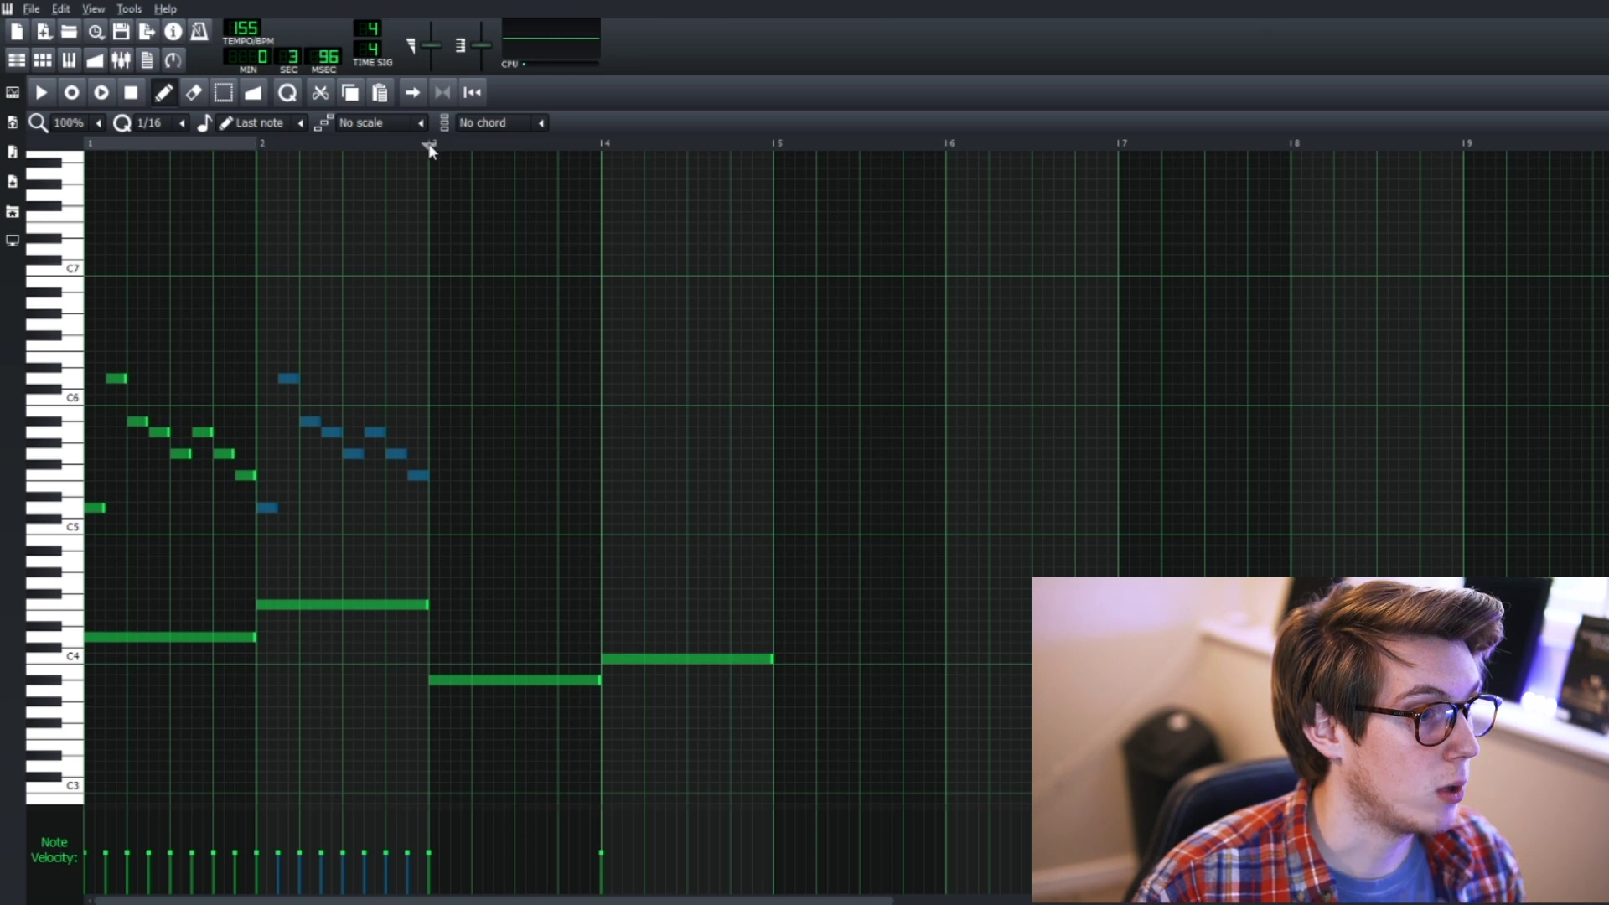
{"action": "key", "text": "ctrl+v"}
{"action": "left_click", "coordinate": [600, 145]}
{"action": "key", "text": "ctrl+v"}
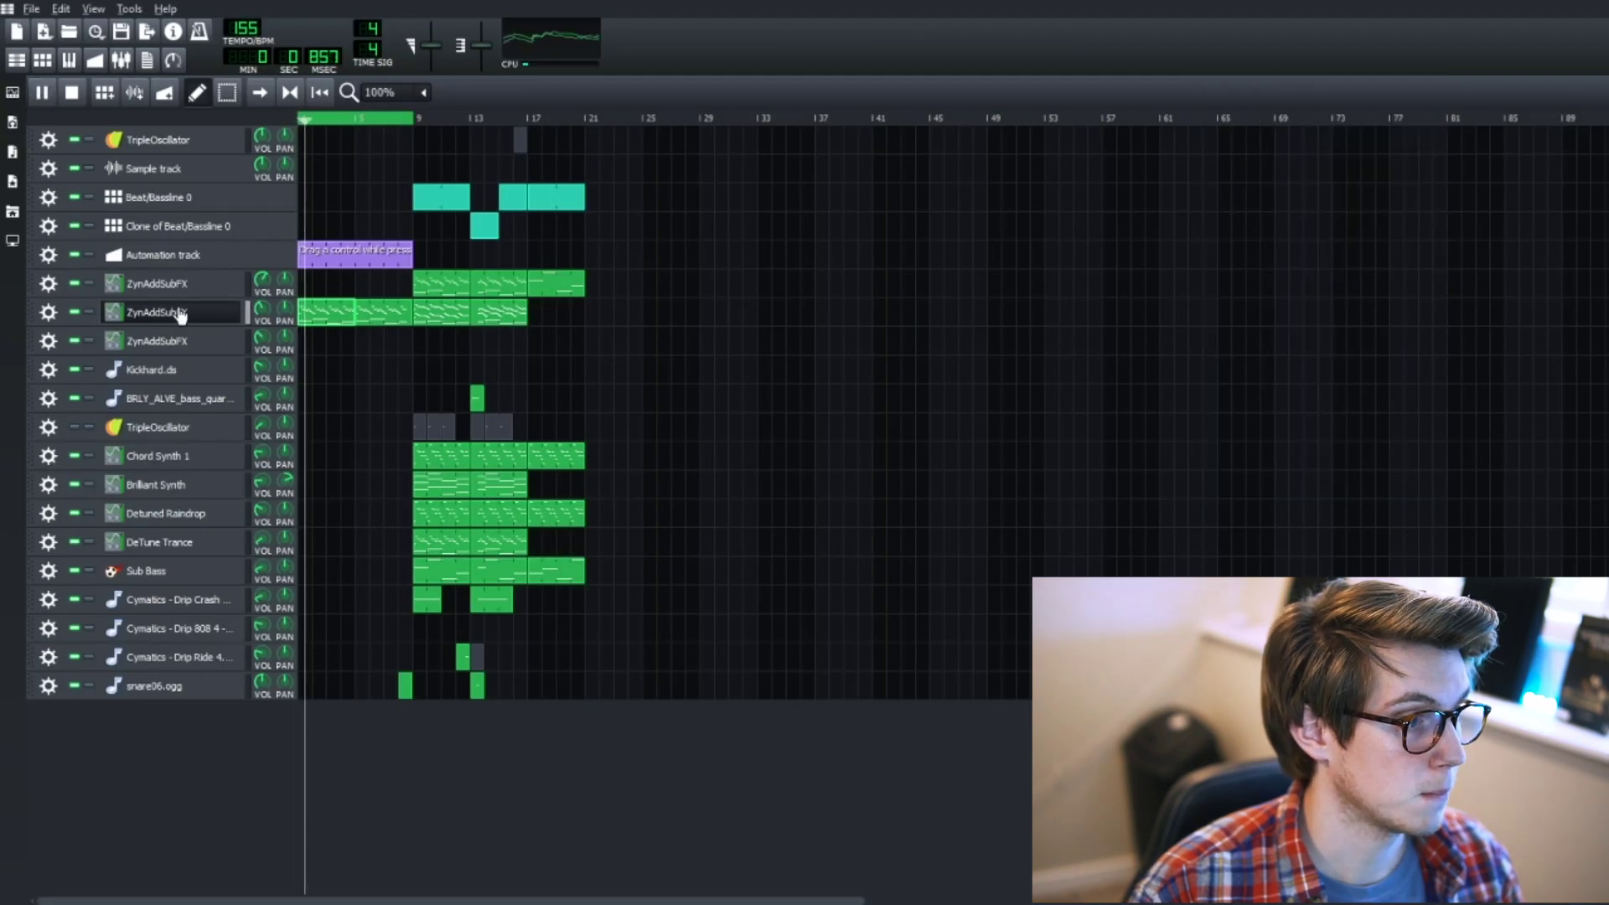
Switch on the C* Plate2x2 reverb in the ZynAddSubFX instrument's FX chain
{"action": "left_click", "coordinate": [179, 312]}
{"action": "left_click", "coordinate": [1337, 186]}
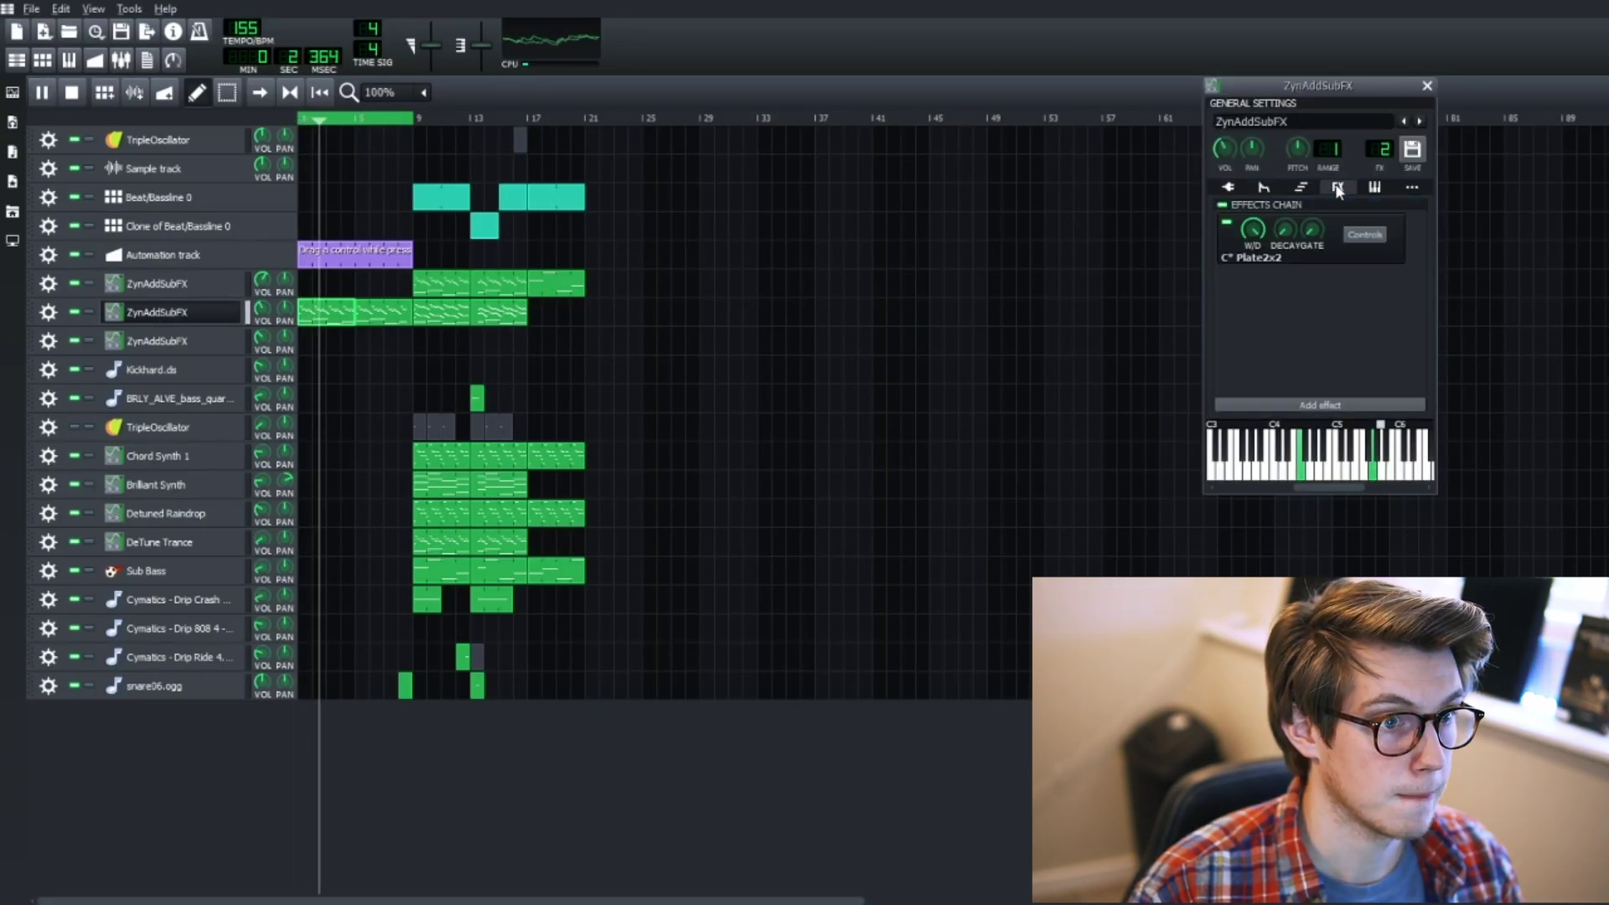
{"action": "left_click", "coordinate": [1226, 223]}
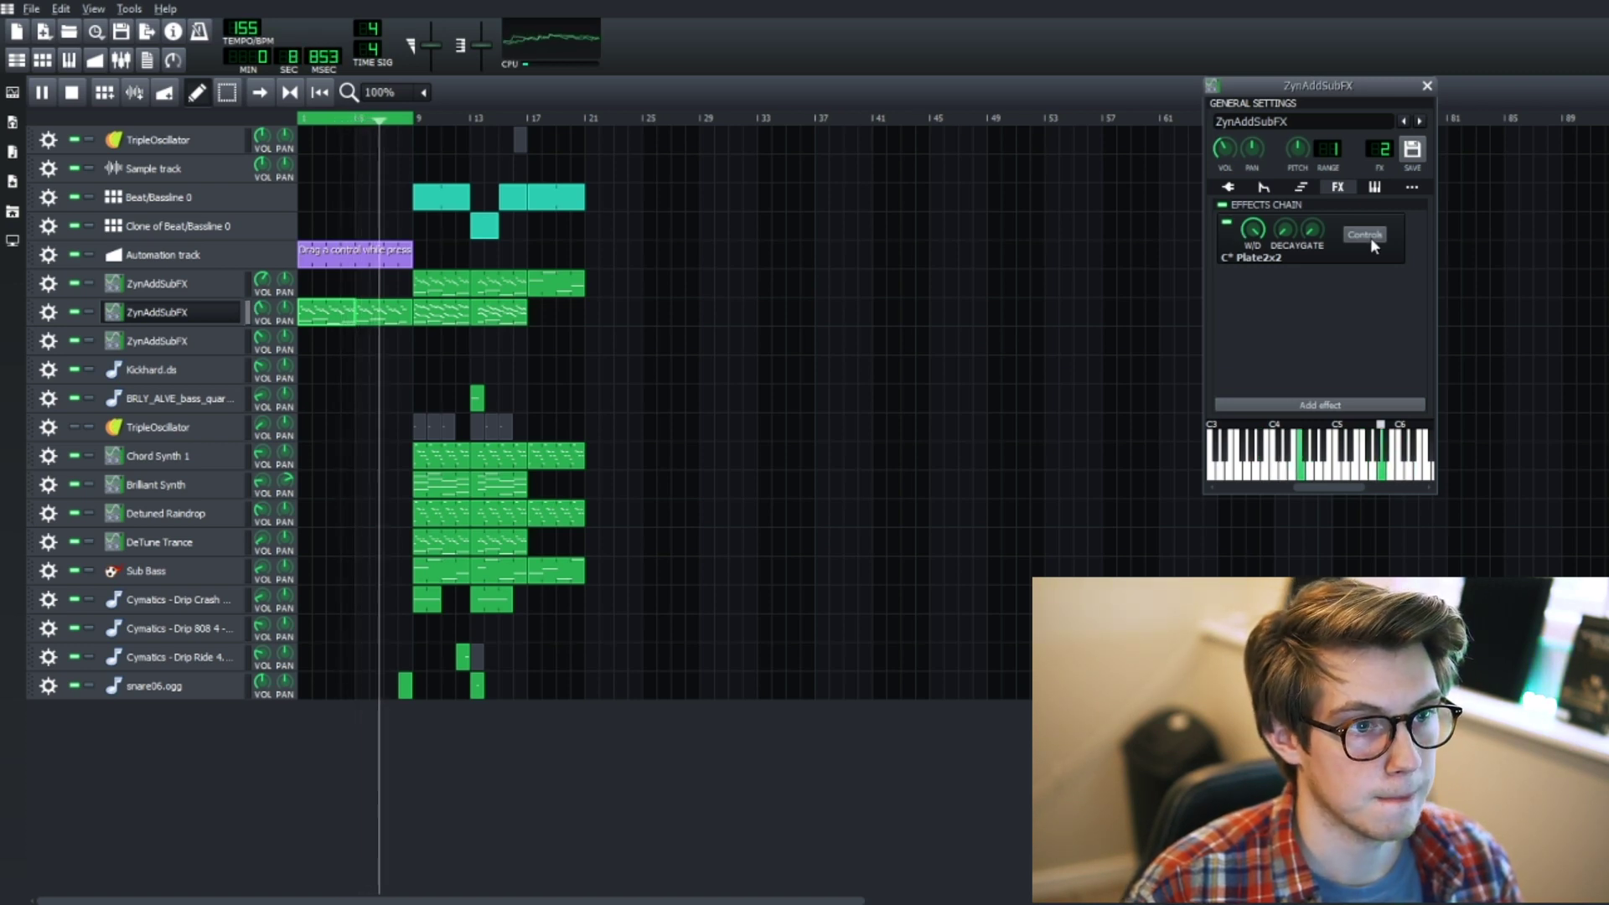
Stop playback and open the Plate2x2 reverb's controls from the ZynAddSubFX effects chain
{"action": "left_click", "coordinate": [71, 92]}
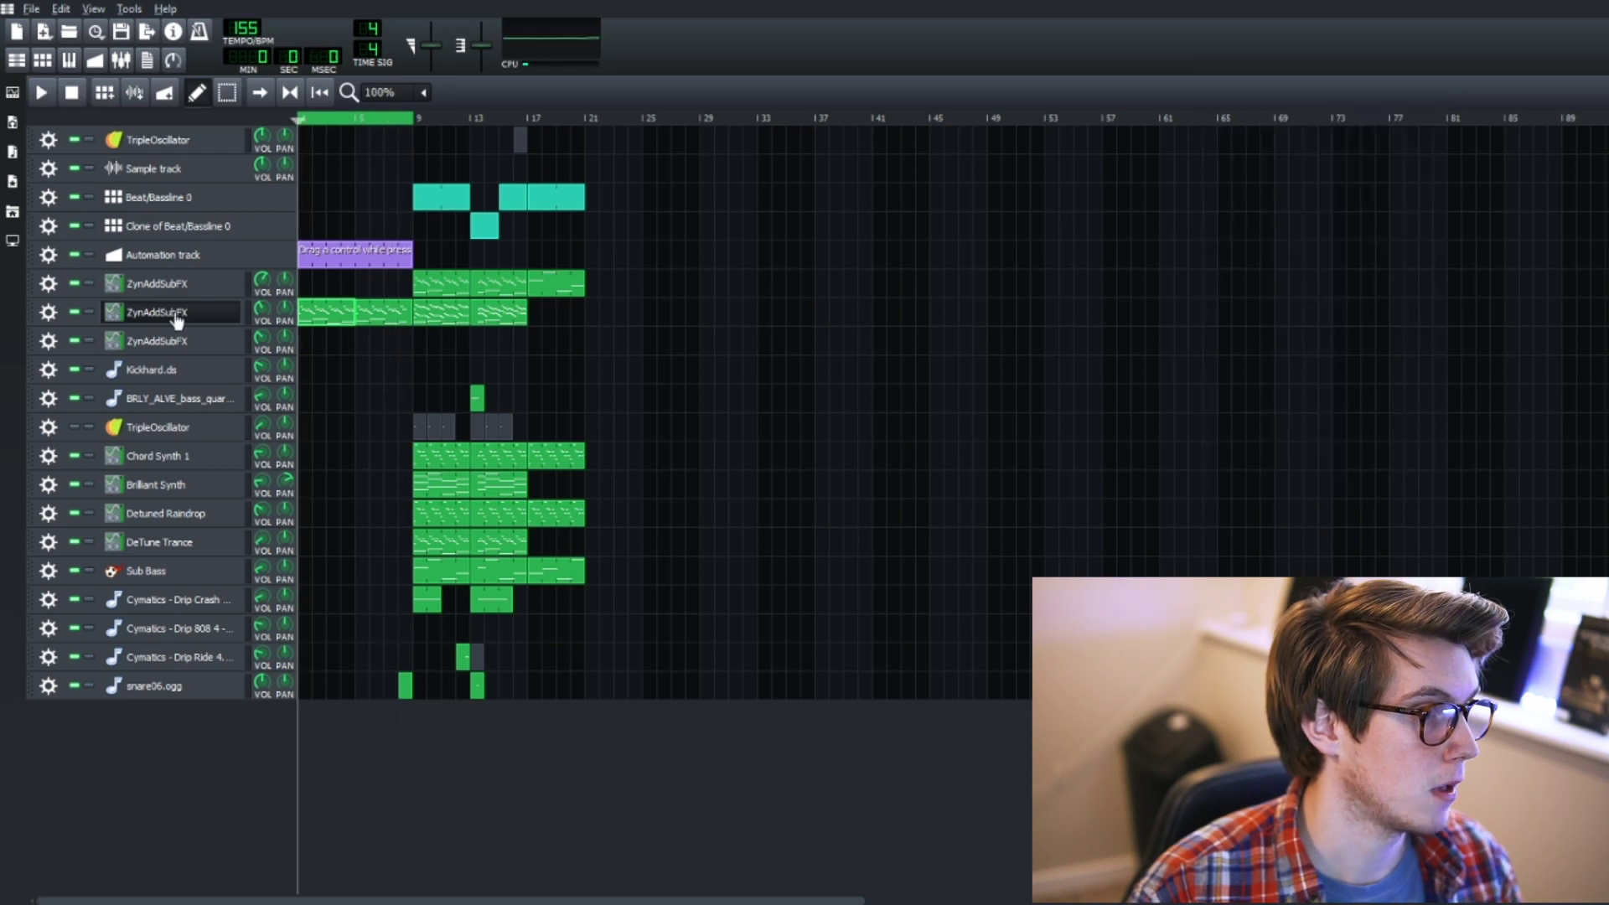
{"action": "double_click", "coordinate": [186, 312]}
{"action": "left_click", "coordinate": [121, 310]}
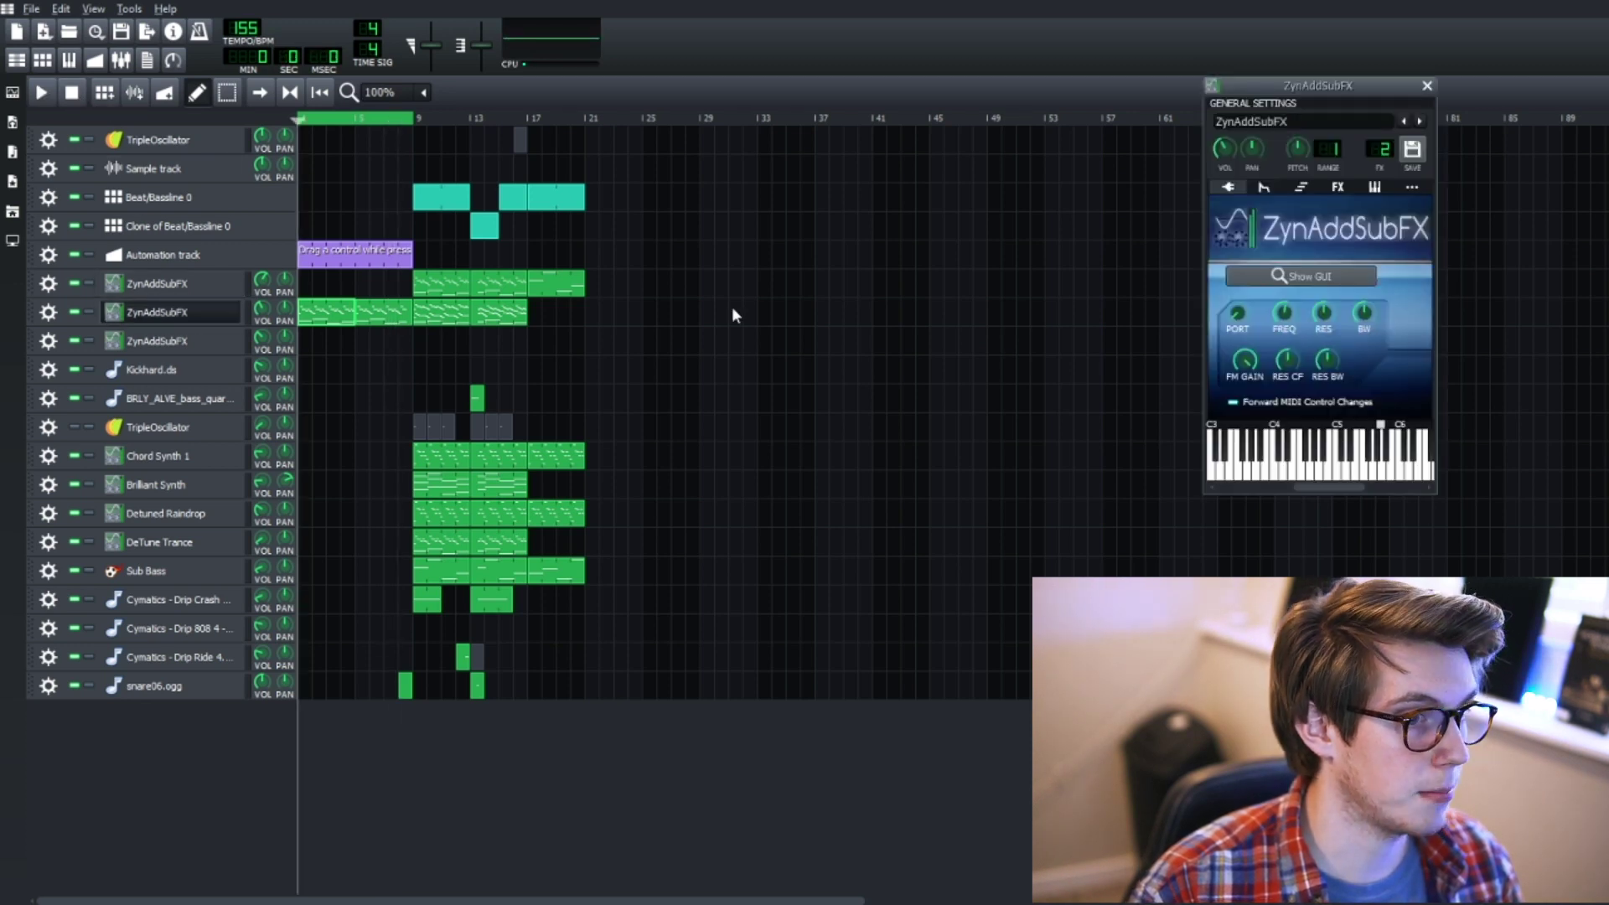
{"action": "left_click", "coordinate": [1338, 186]}
{"action": "left_click", "coordinate": [1369, 234]}
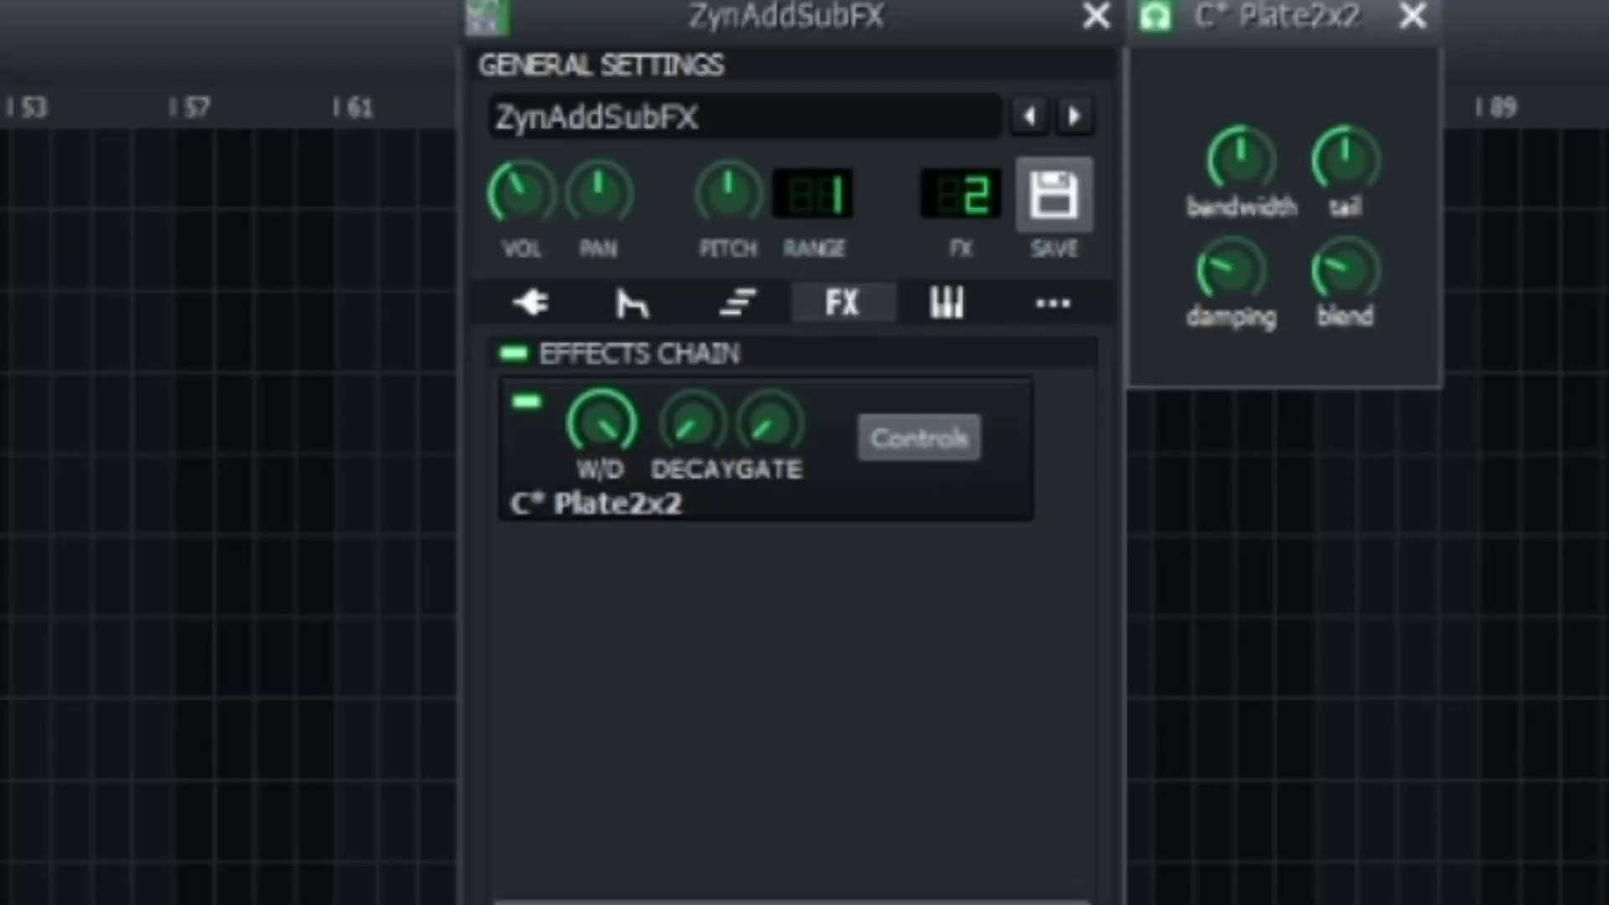
Raise the reverb's bandwidth, lengthen its tail and turn up the blend
{"action": "left_click_drag", "start_coordinate": [1241, 164], "coordinate": [1241, 201]}
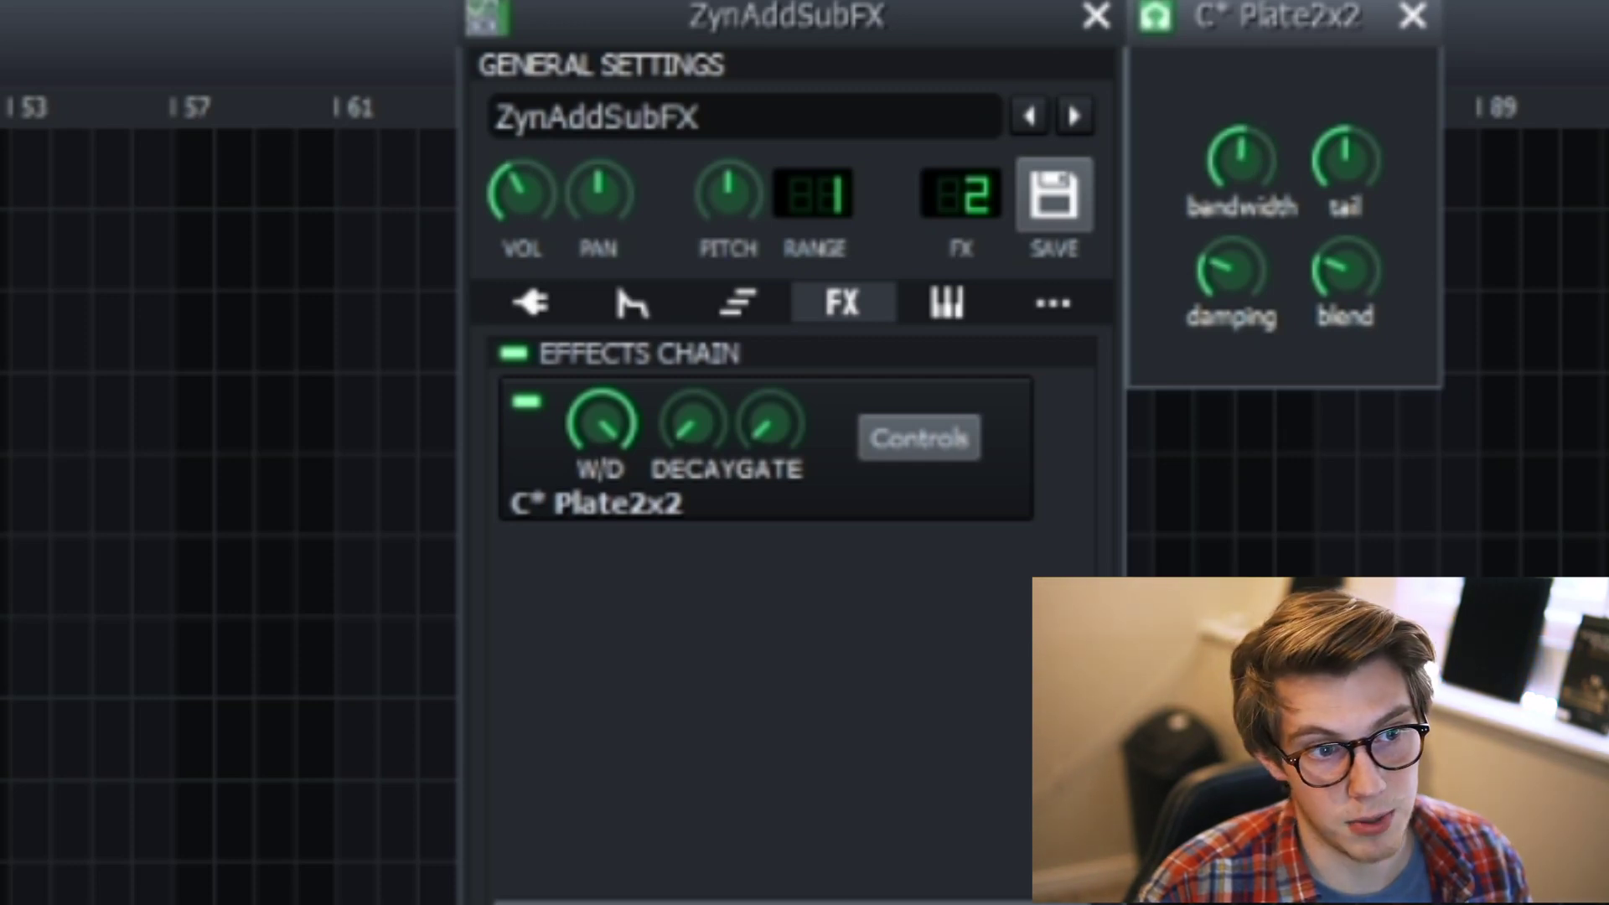
{"action": "mouse_move", "coordinate": [1379, 204]}
{"action": "left_mouse_down"}
{"action": "mouse_move", "coordinate": [1379, 180]}
{"action": "mouse_move", "coordinate": [1362, 205]}
{"action": "left_mouse_up"}
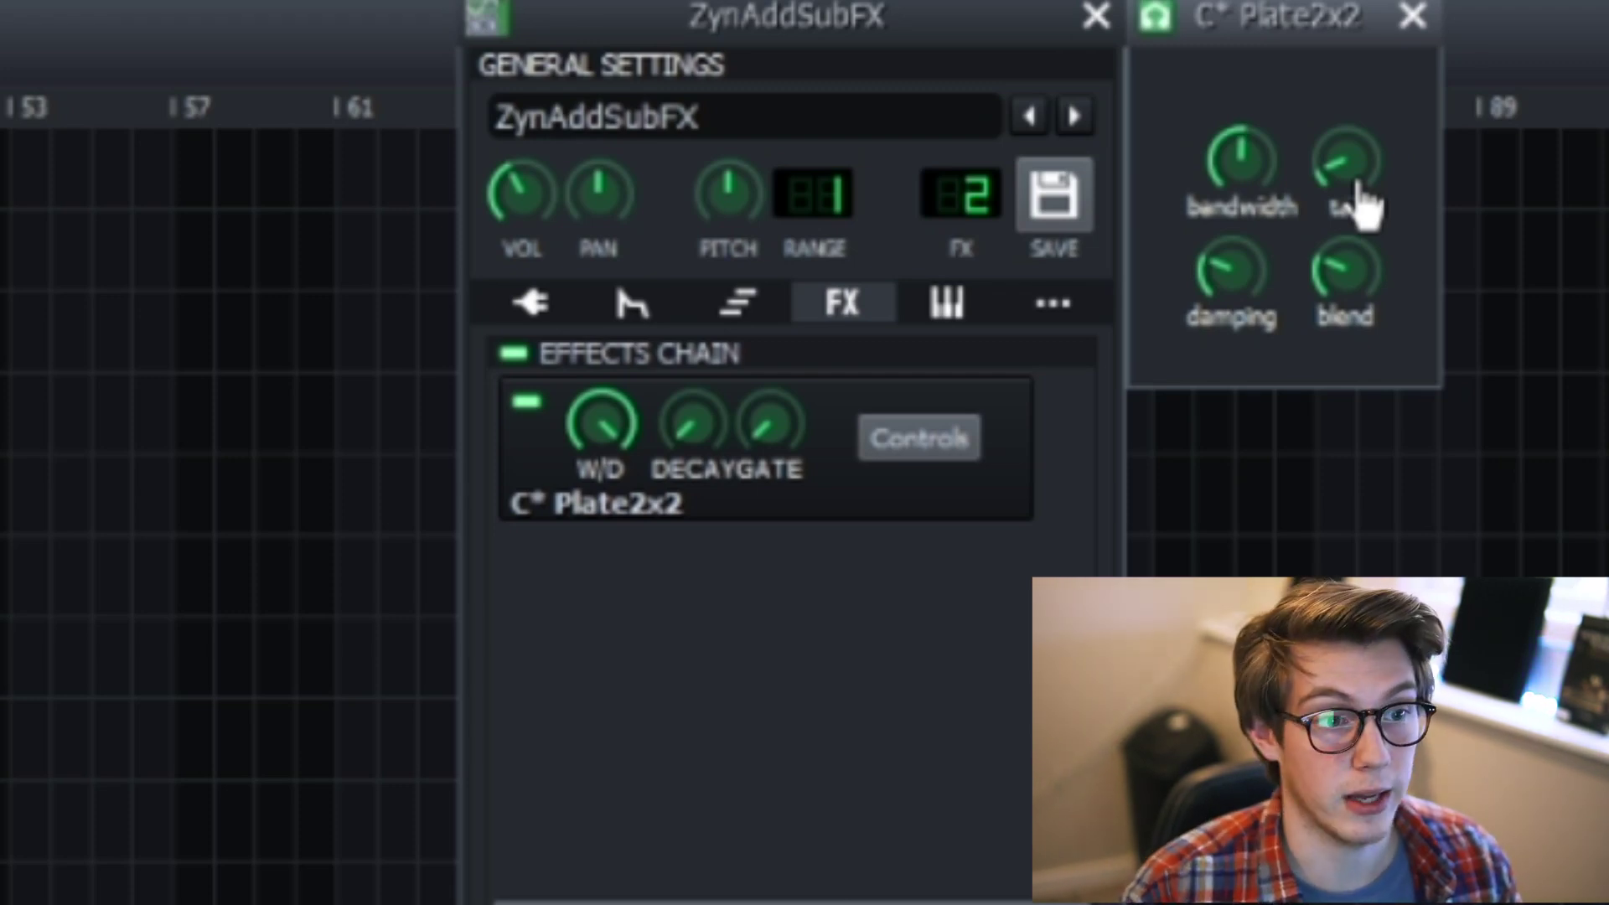
{"action": "left_click_drag", "start_coordinate": [1364, 125], "coordinate": [1364, 107]}
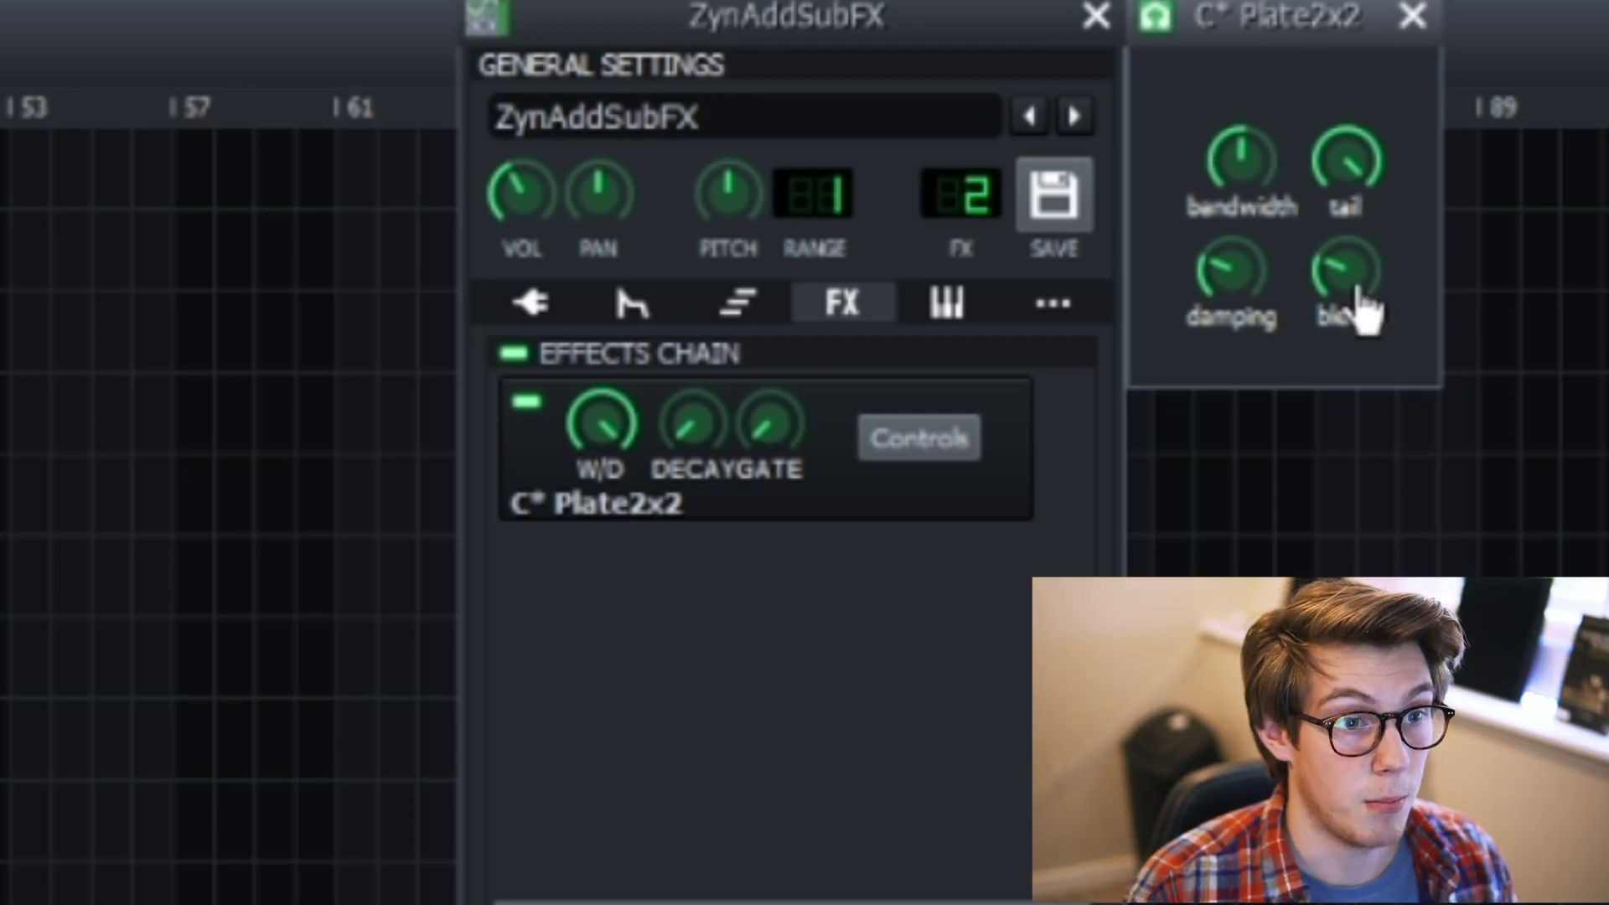
{"action": "left_click_drag", "start_coordinate": [1355, 289], "coordinate": [1356, 251]}
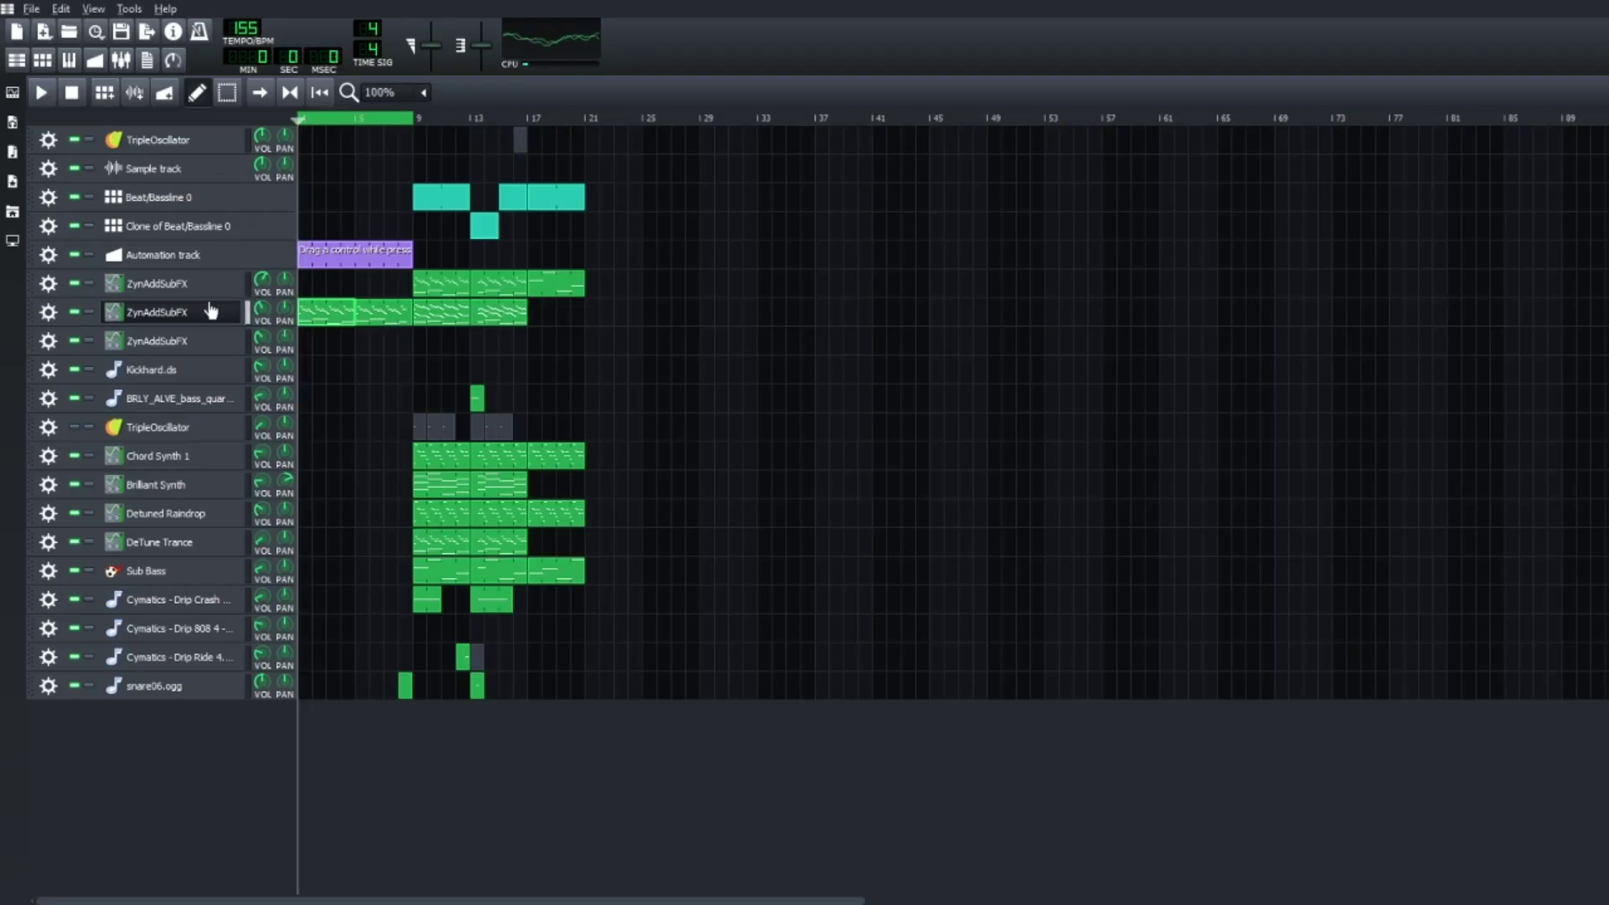
Briefly play the song, then open the ZynAddSubFX instrument's effects chain
{"action": "left_click", "coordinate": [158, 316]}
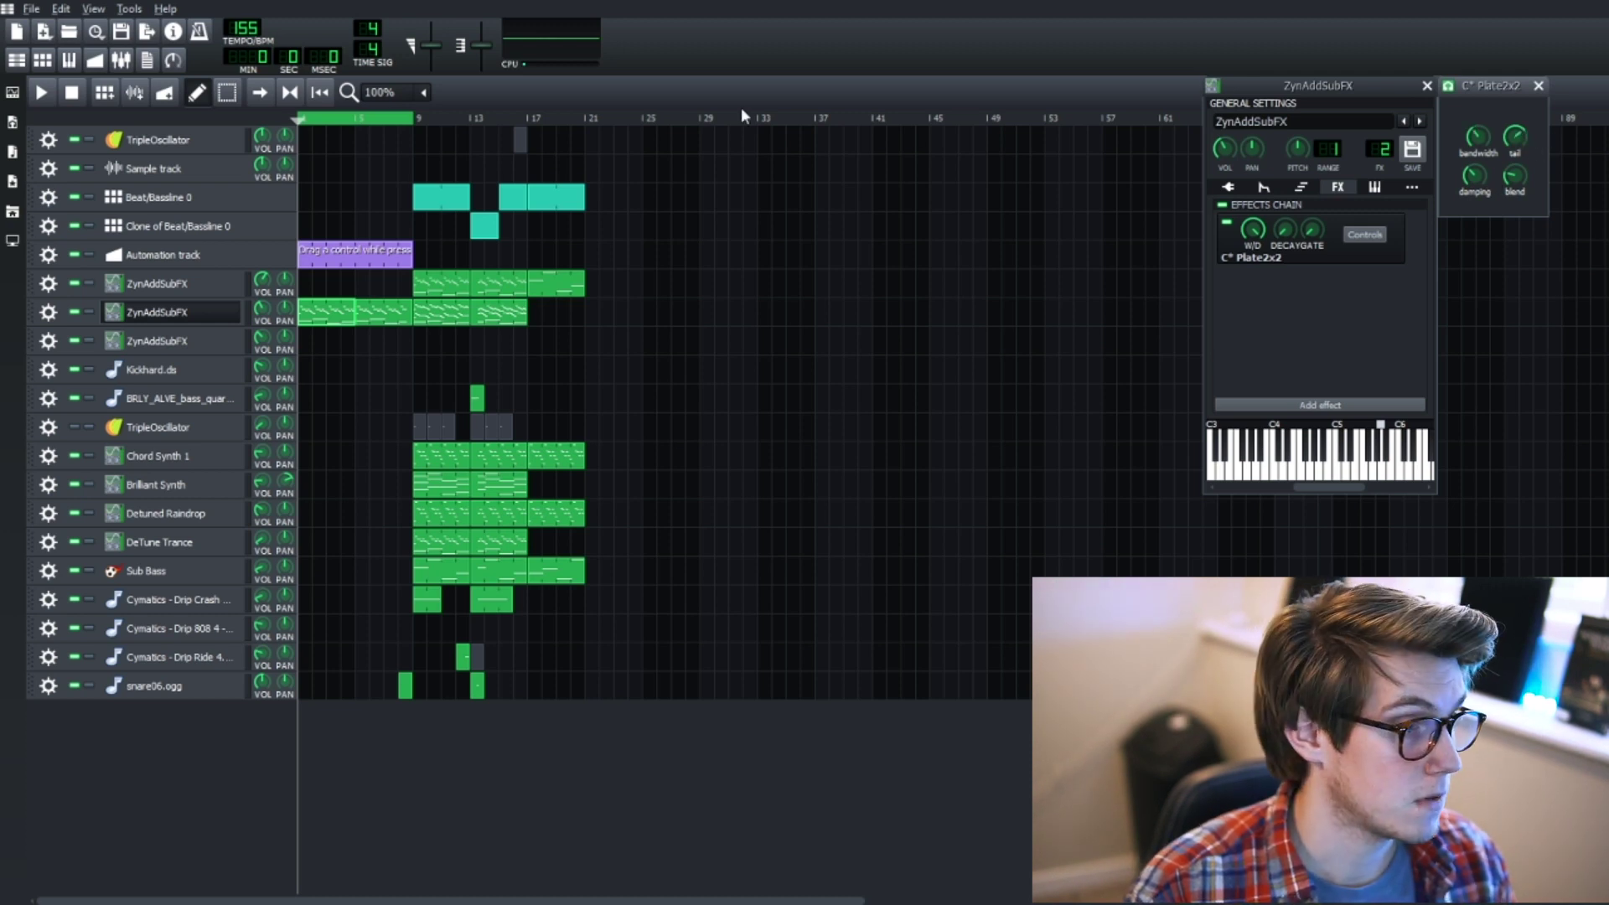
{"action": "left_click", "coordinate": [42, 92]}
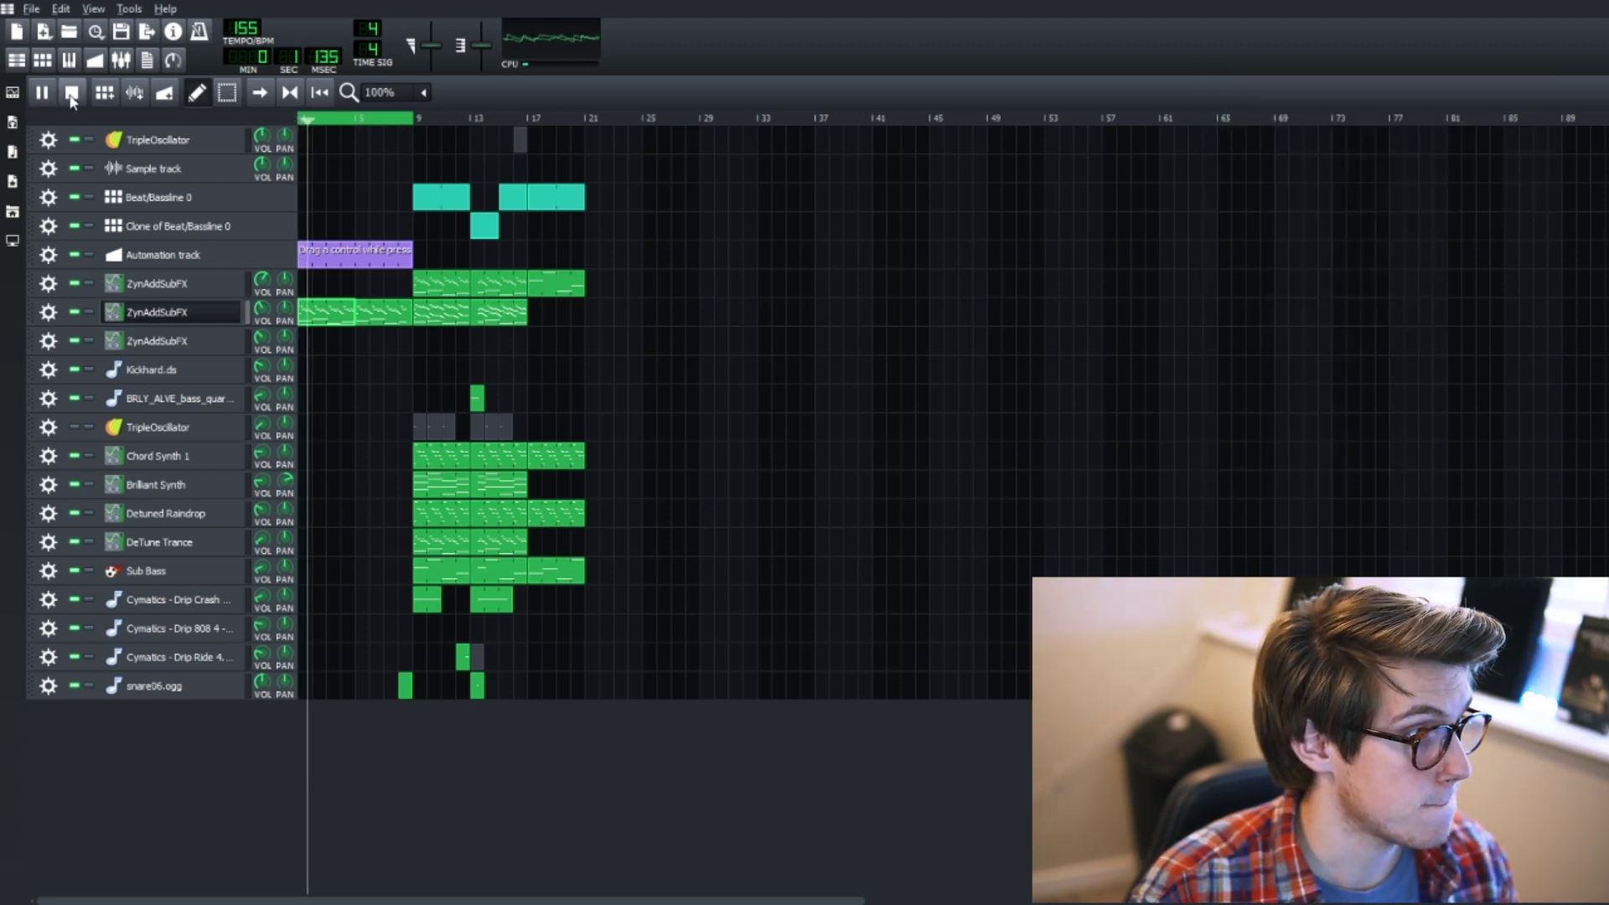
{"action": "left_click", "coordinate": [73, 96]}
{"action": "double_click", "coordinate": [134, 311]}
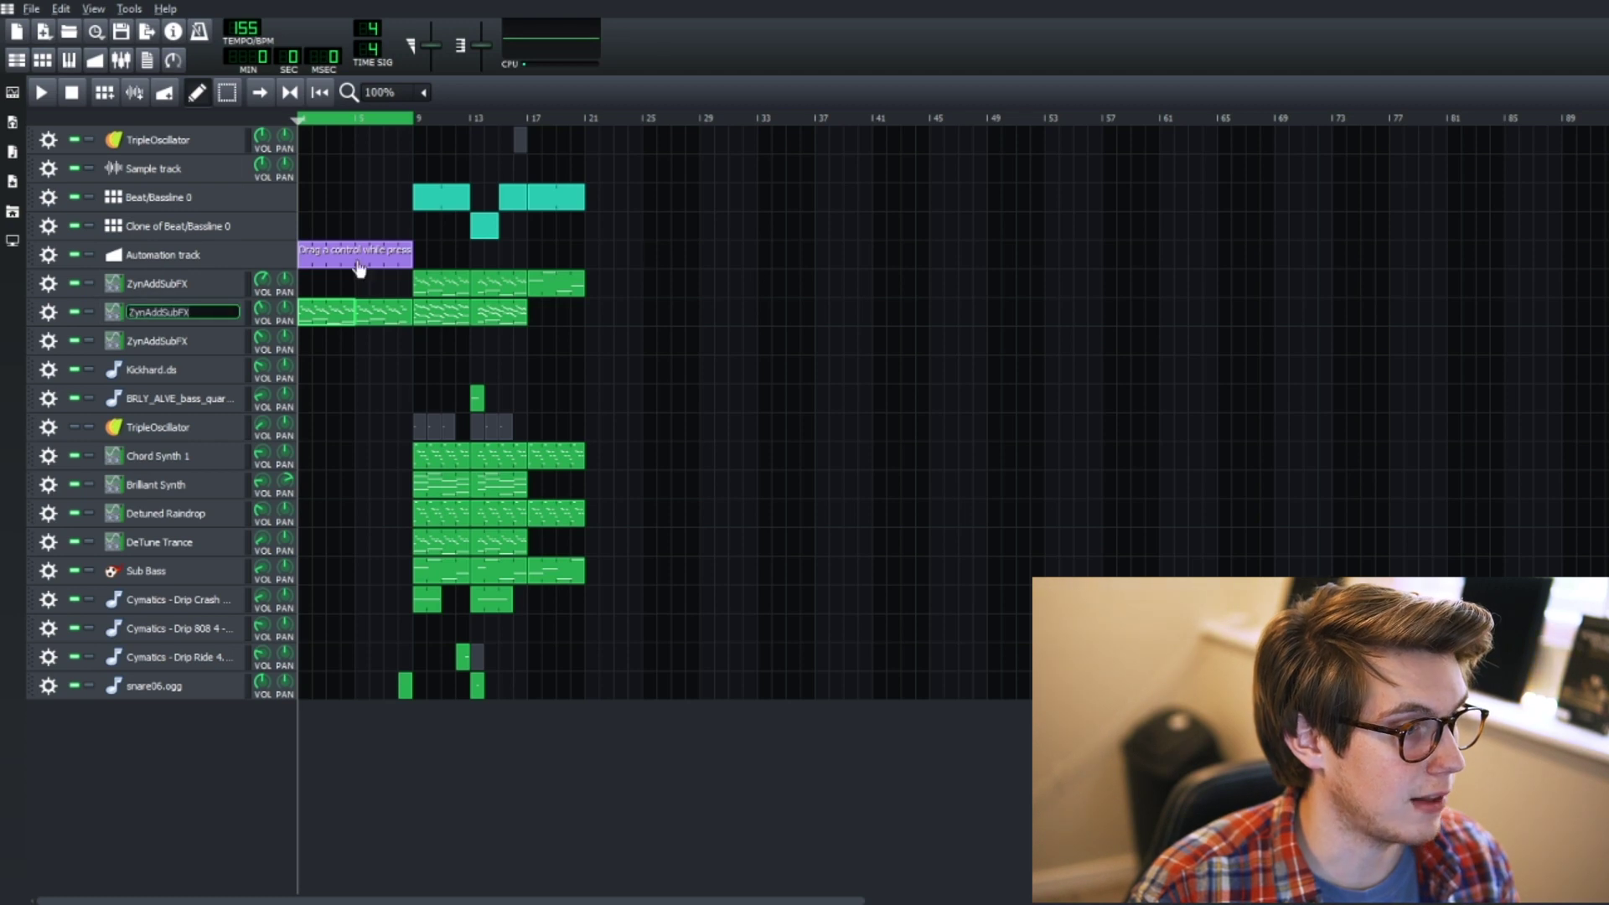
{"action": "left_click", "coordinate": [118, 319]}
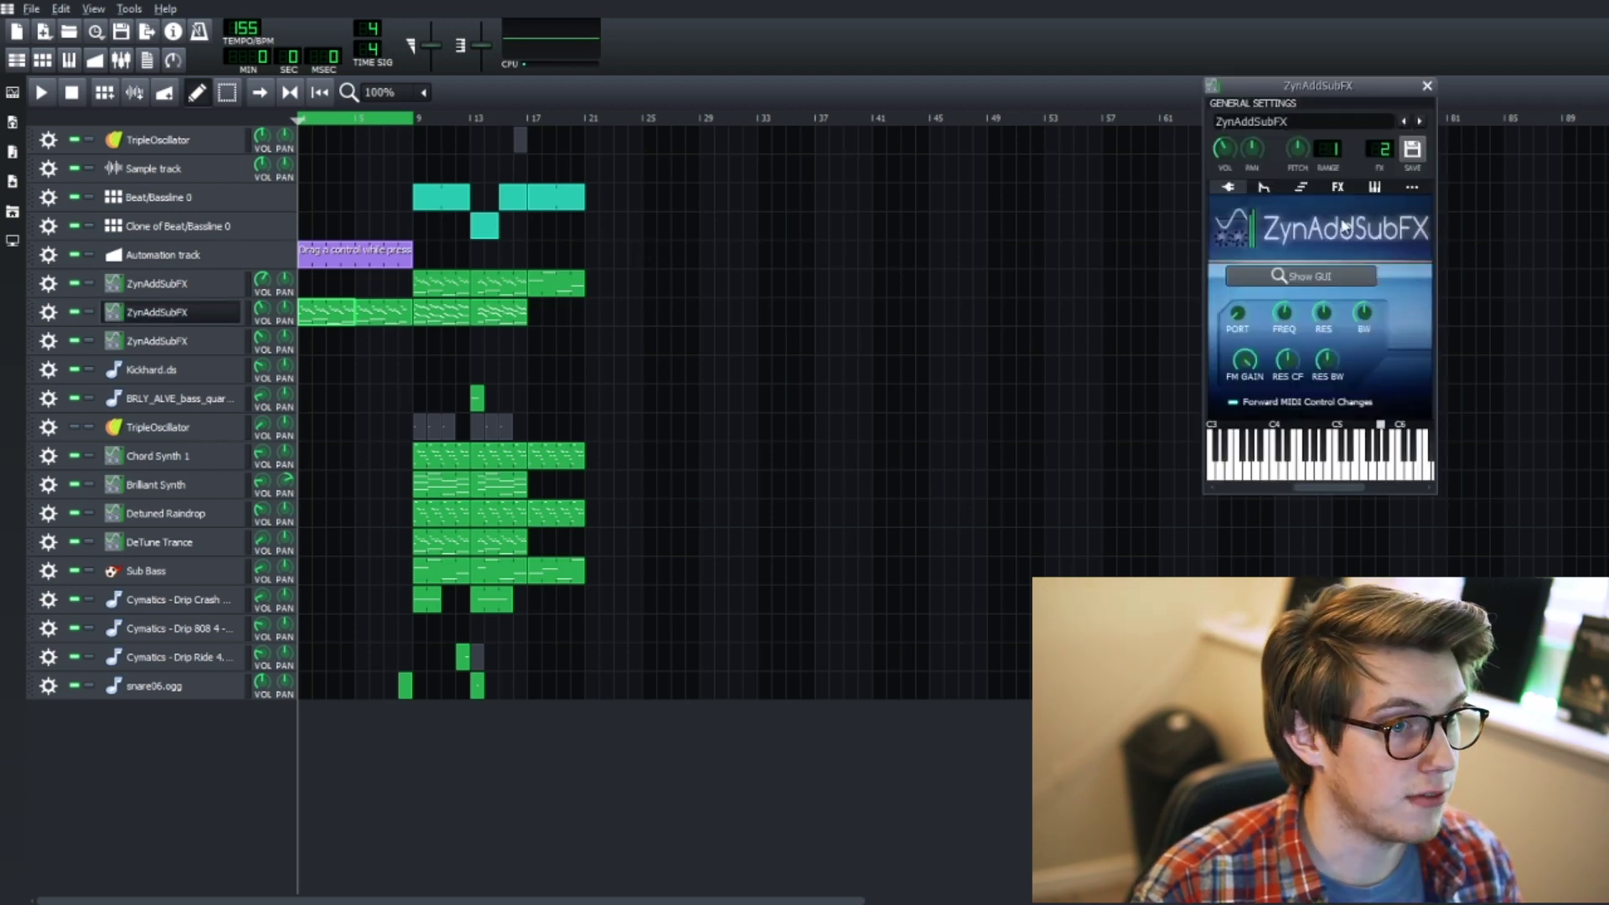
{"action": "left_click", "coordinate": [1336, 188]}
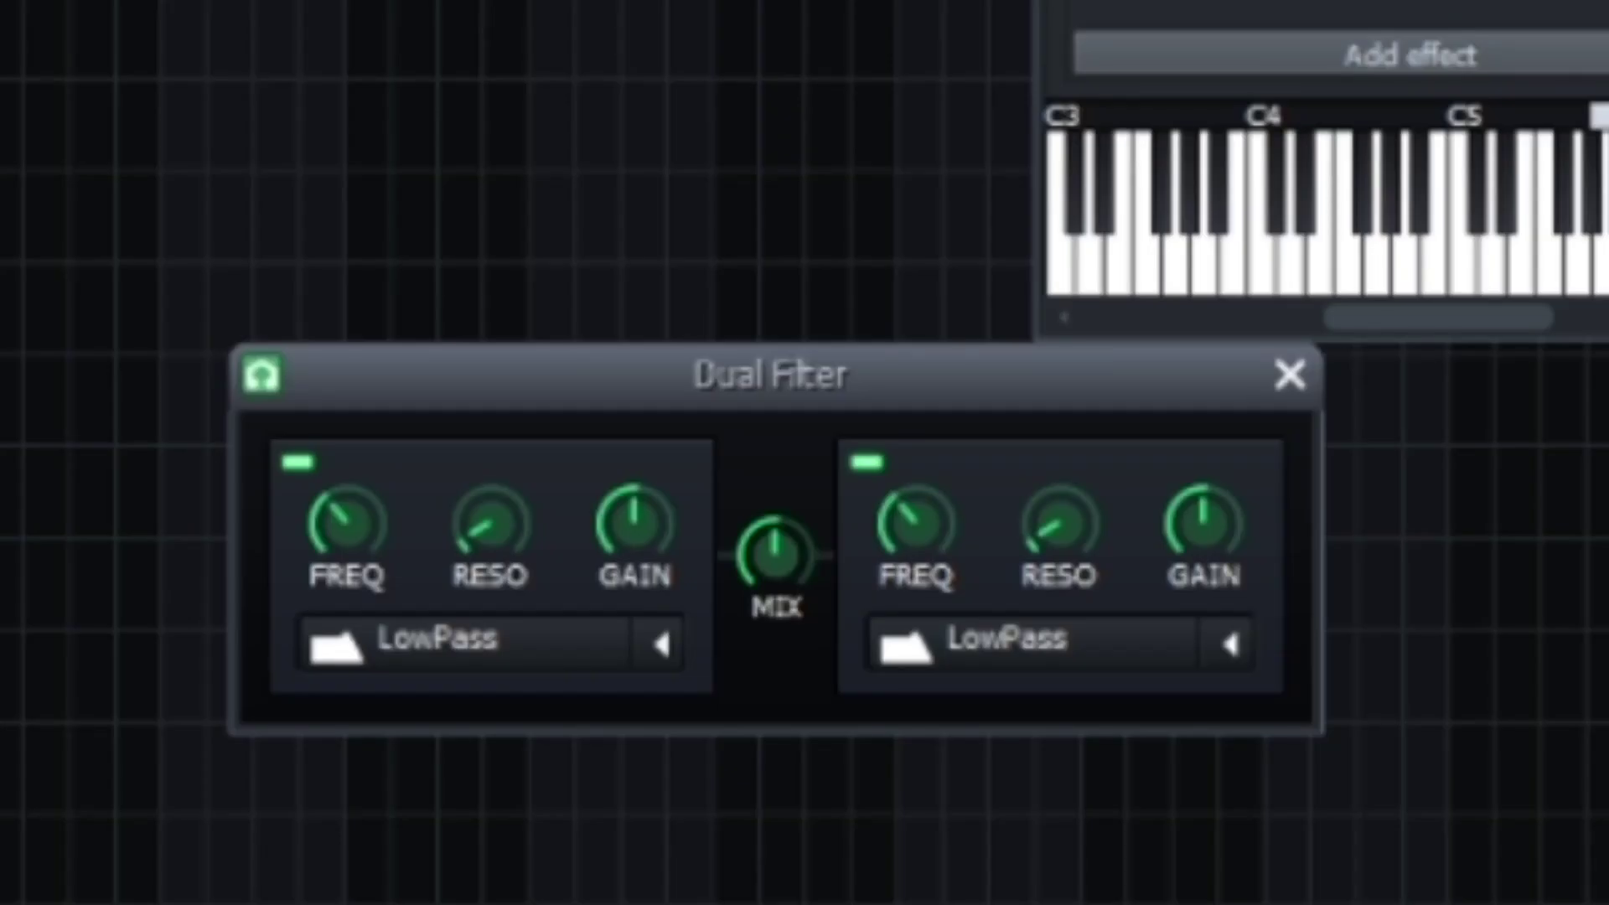
Turn the Dual Filter mix toward filter one and audition the first filter's cutoff
{"action": "left_click_drag", "start_coordinate": [775, 553], "coordinate": [775, 586]}
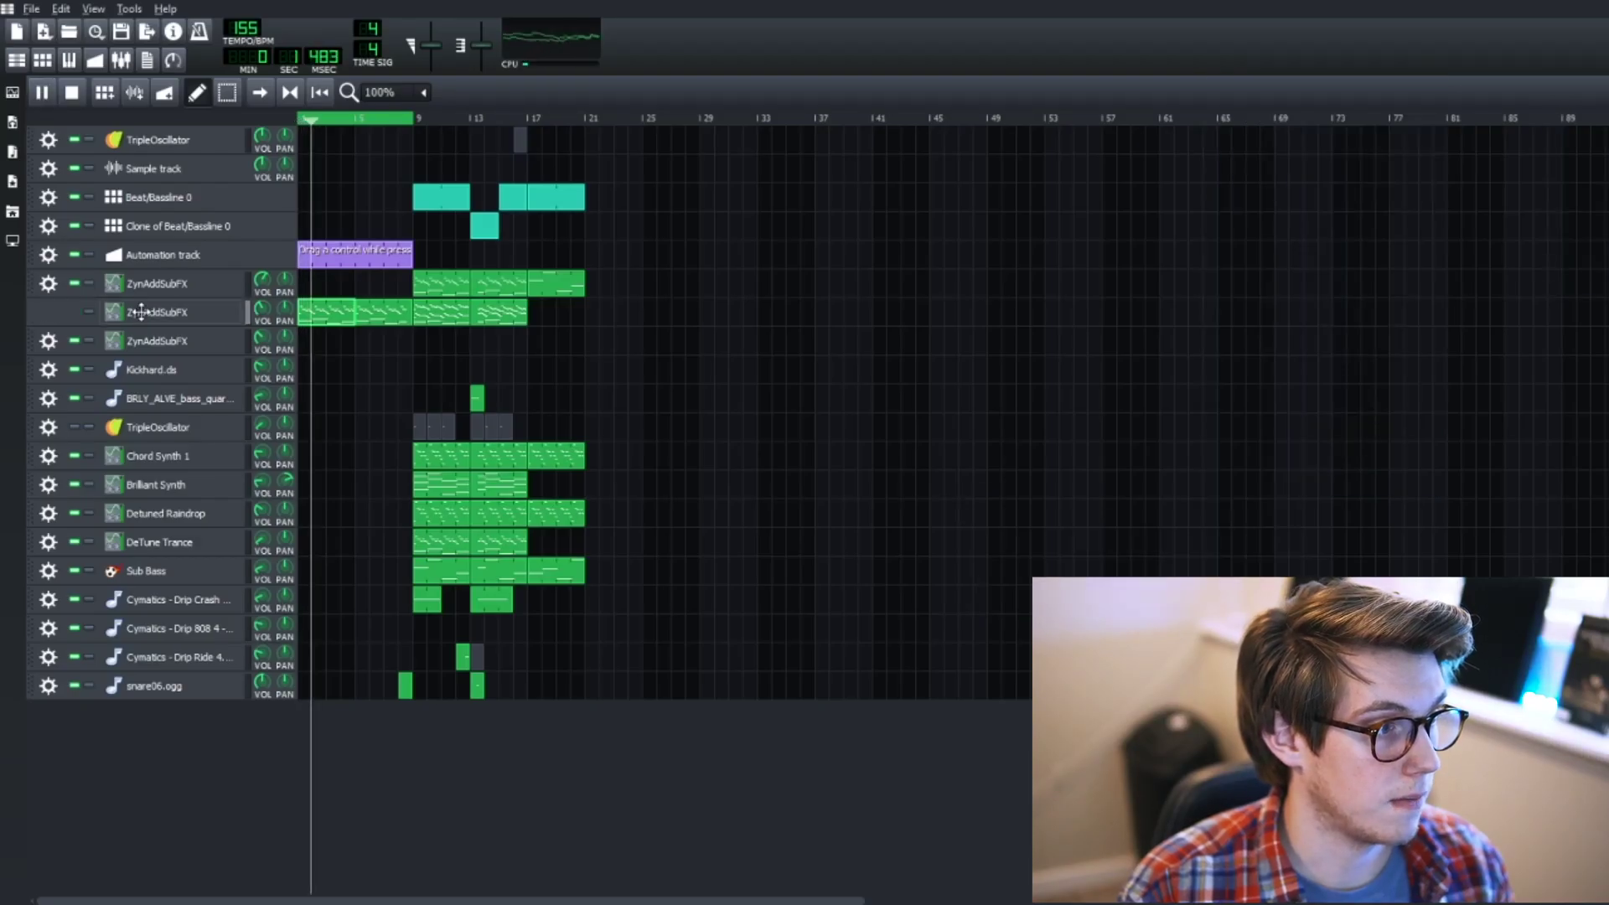
{"action": "left_click", "coordinate": [141, 312]}
{"action": "left_click", "coordinate": [1338, 187]}
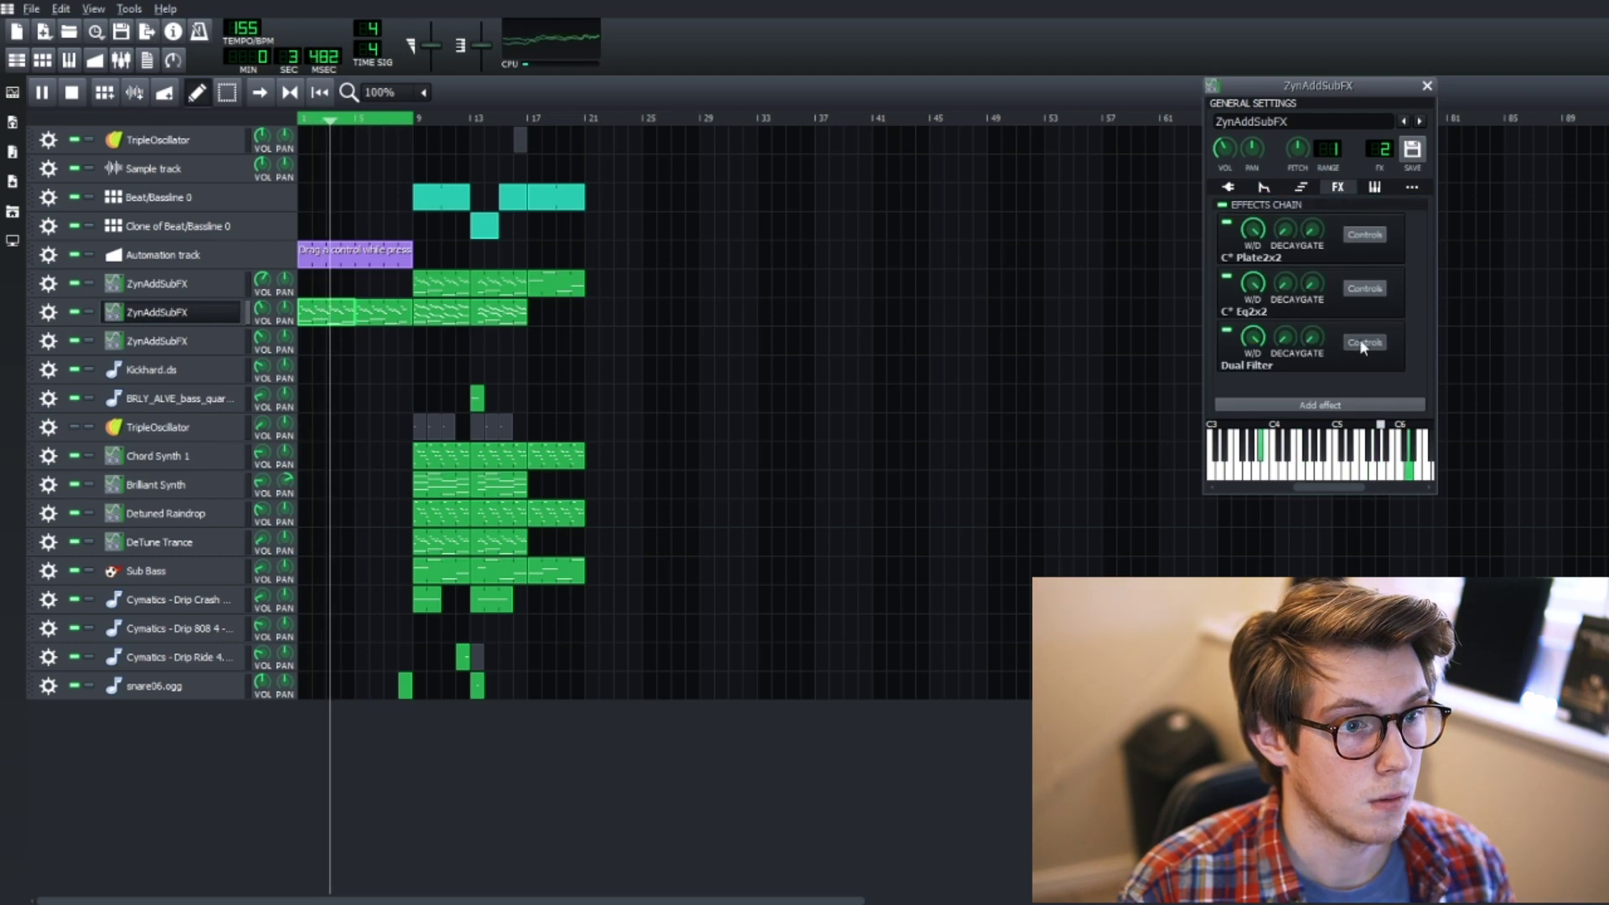
{"action": "left_click", "coordinate": [1362, 342]}
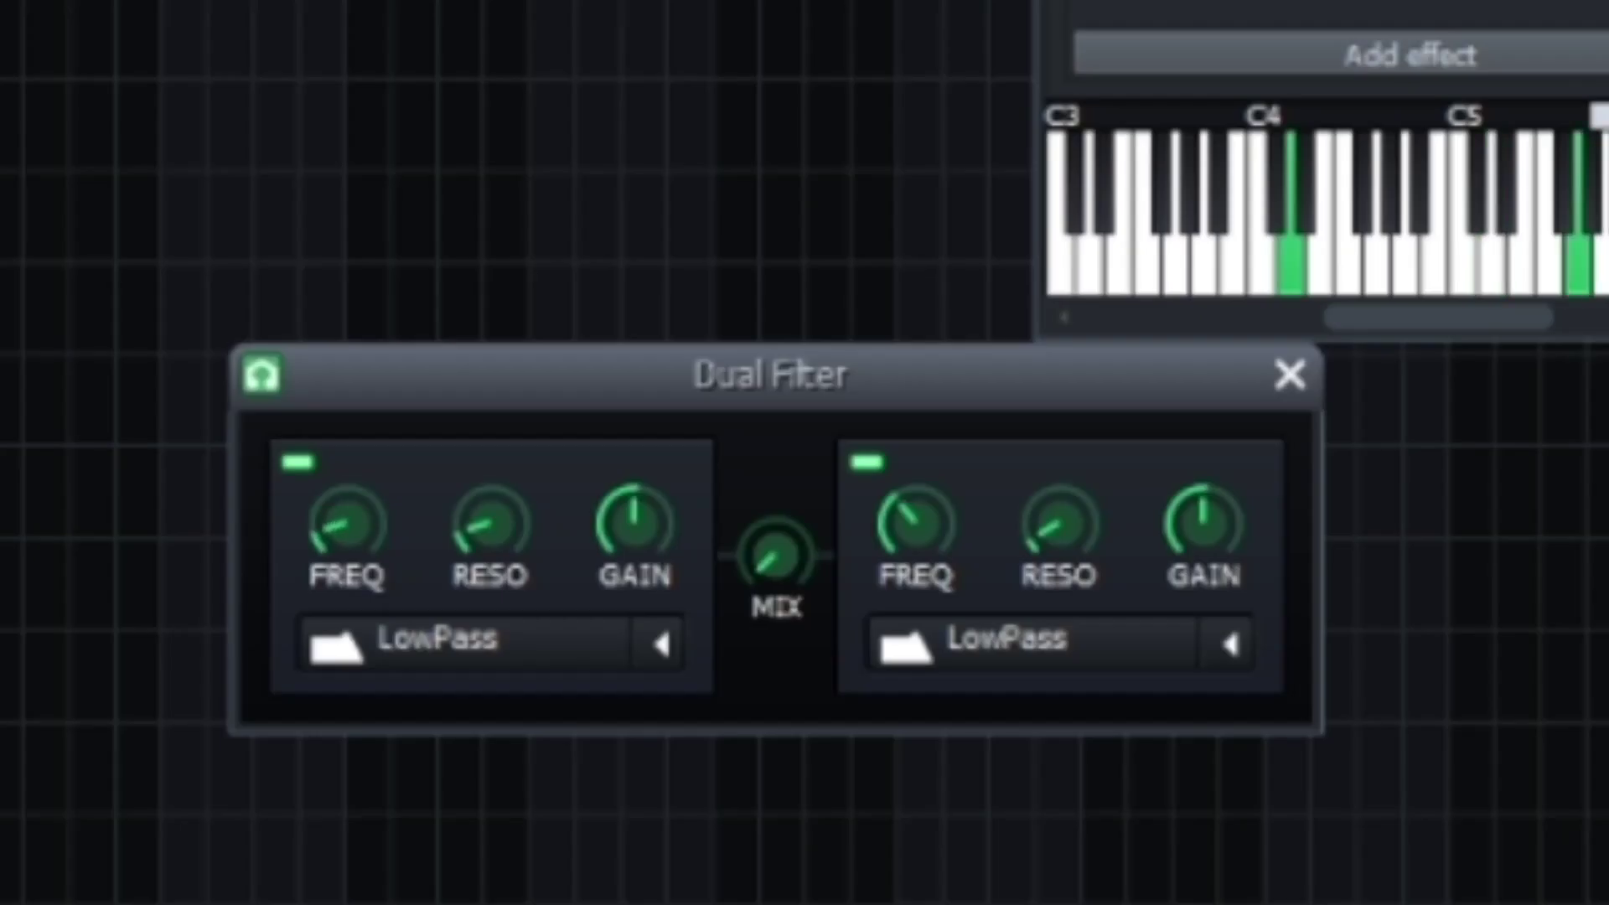
{"action": "left_click_drag", "start_coordinate": [348, 524], "coordinate": [348, 452]}
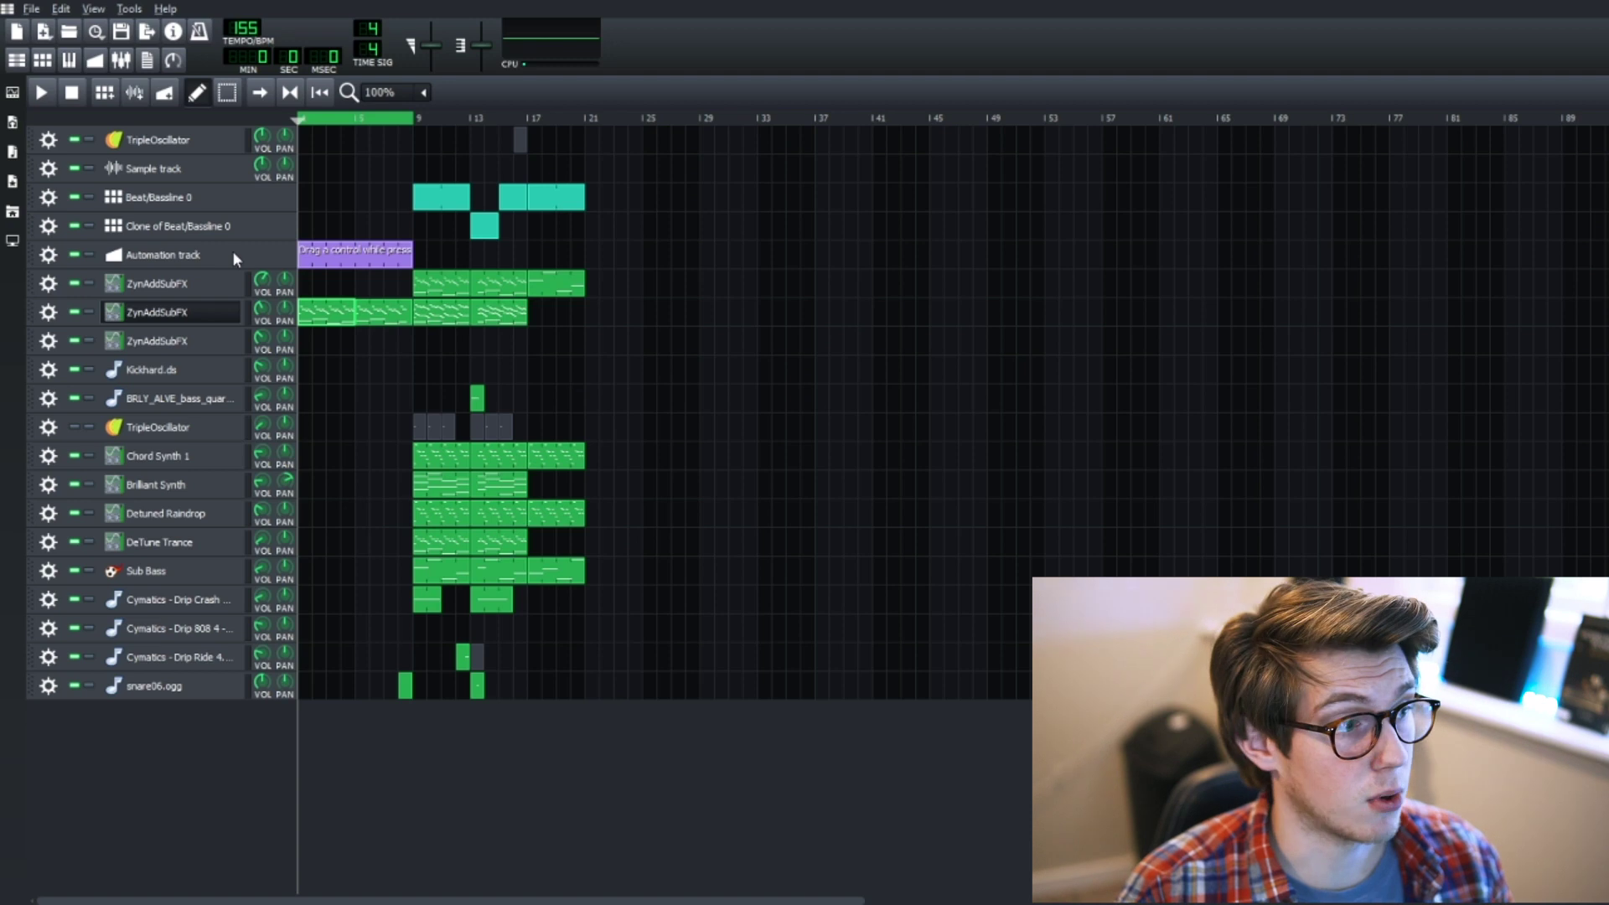
Reopen the Dual Filter's controls from the ZynAddSubFX effects chain
{"action": "left_click", "coordinate": [184, 314]}
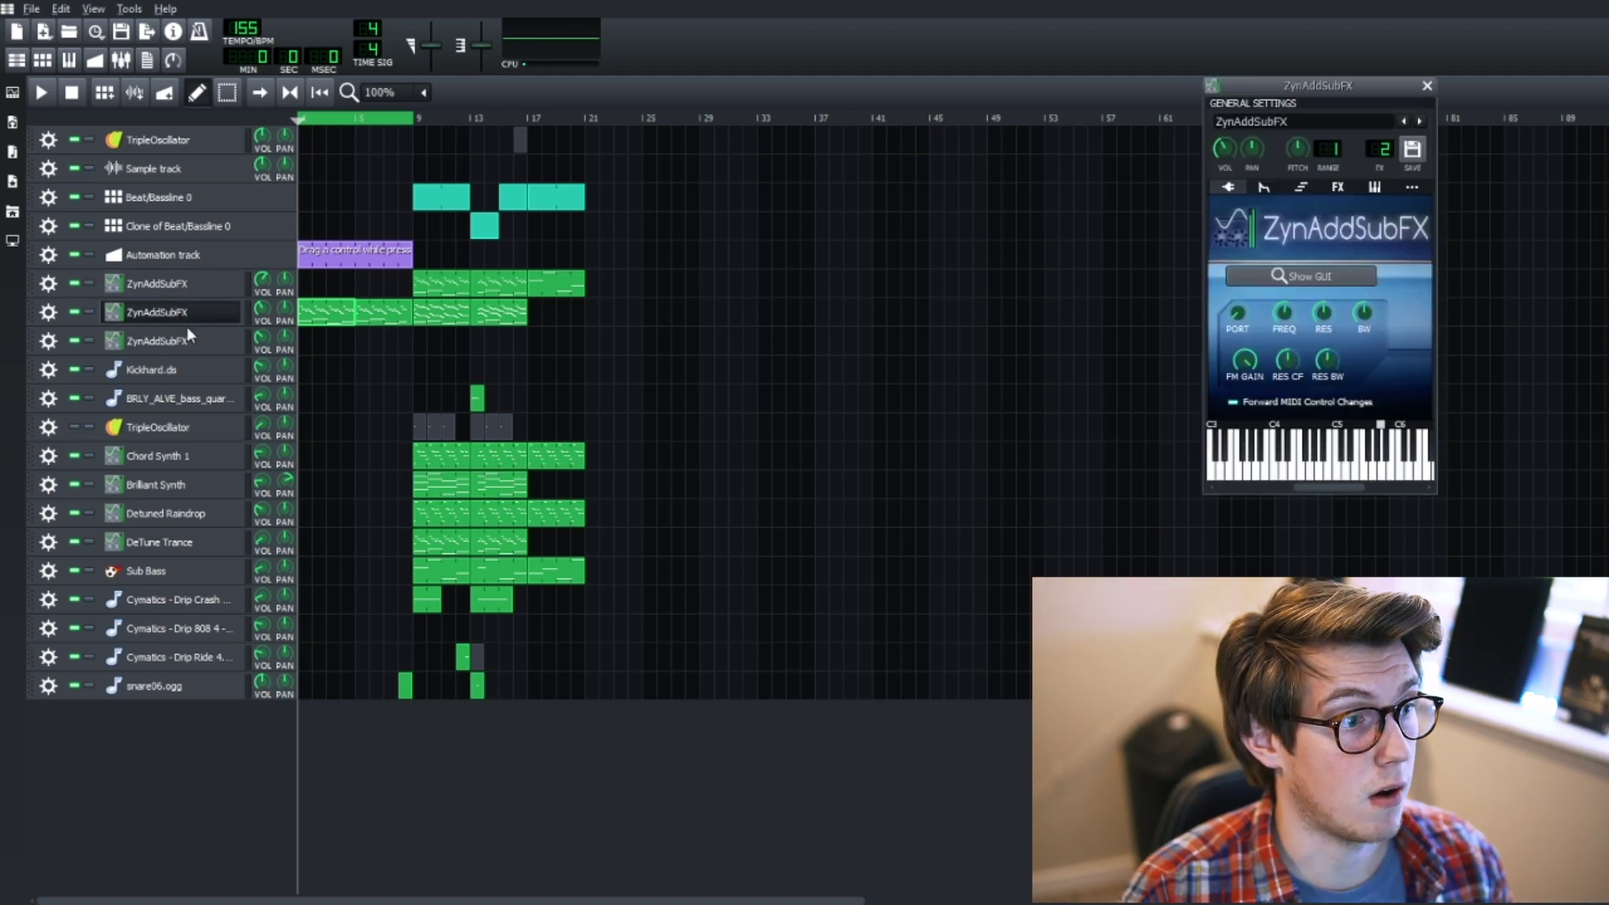
{"action": "left_click", "coordinate": [1335, 188]}
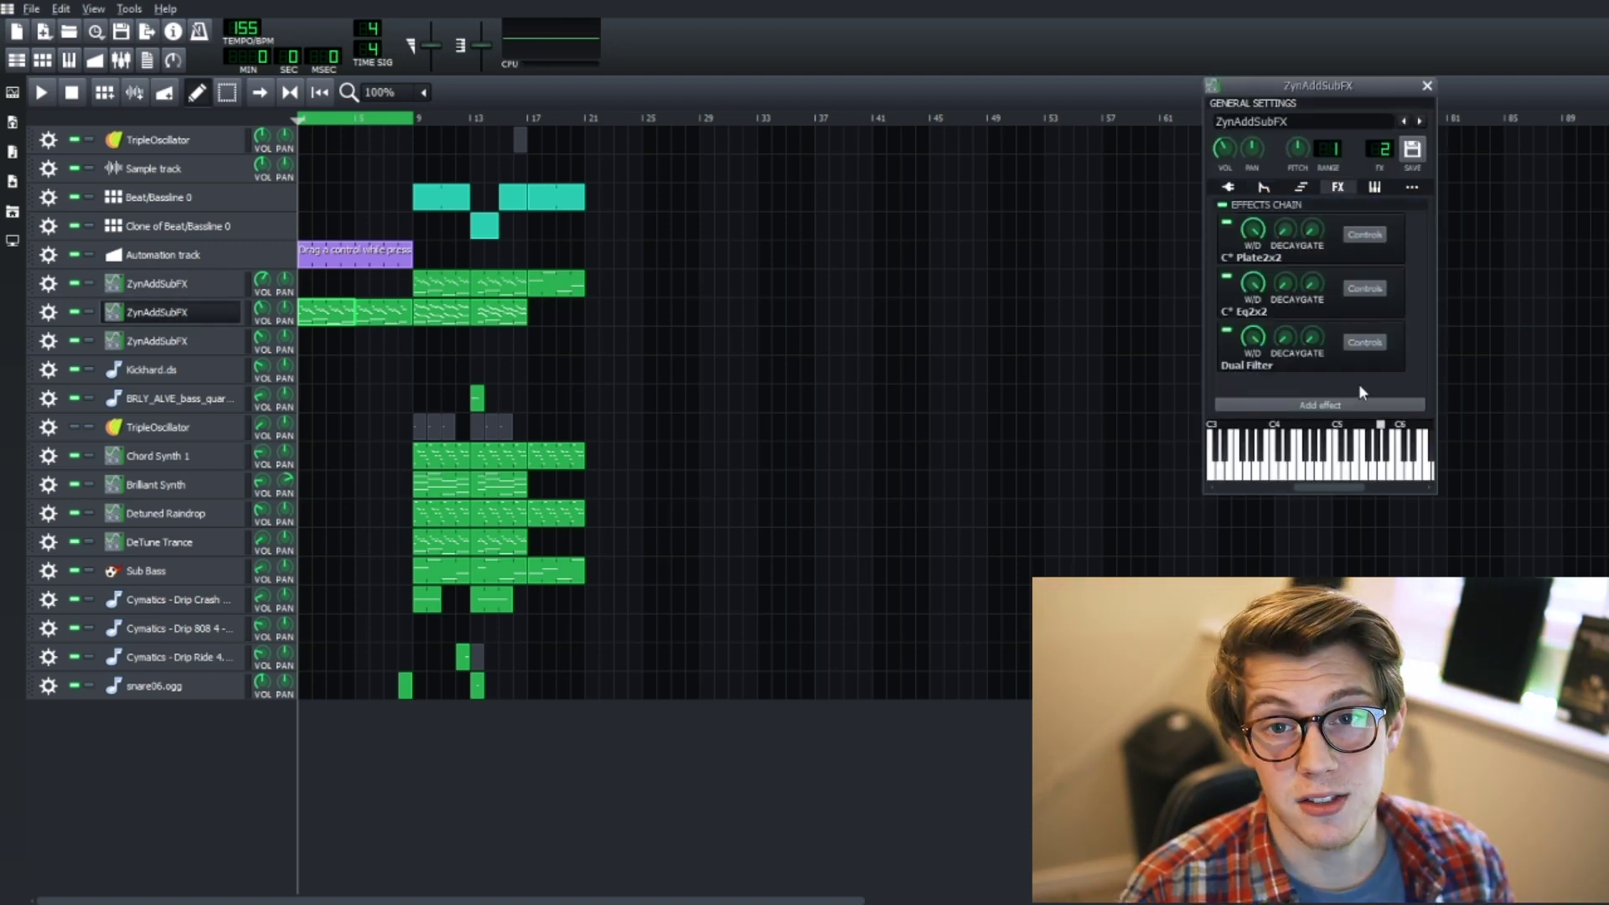
{"action": "left_click", "coordinate": [1377, 347]}
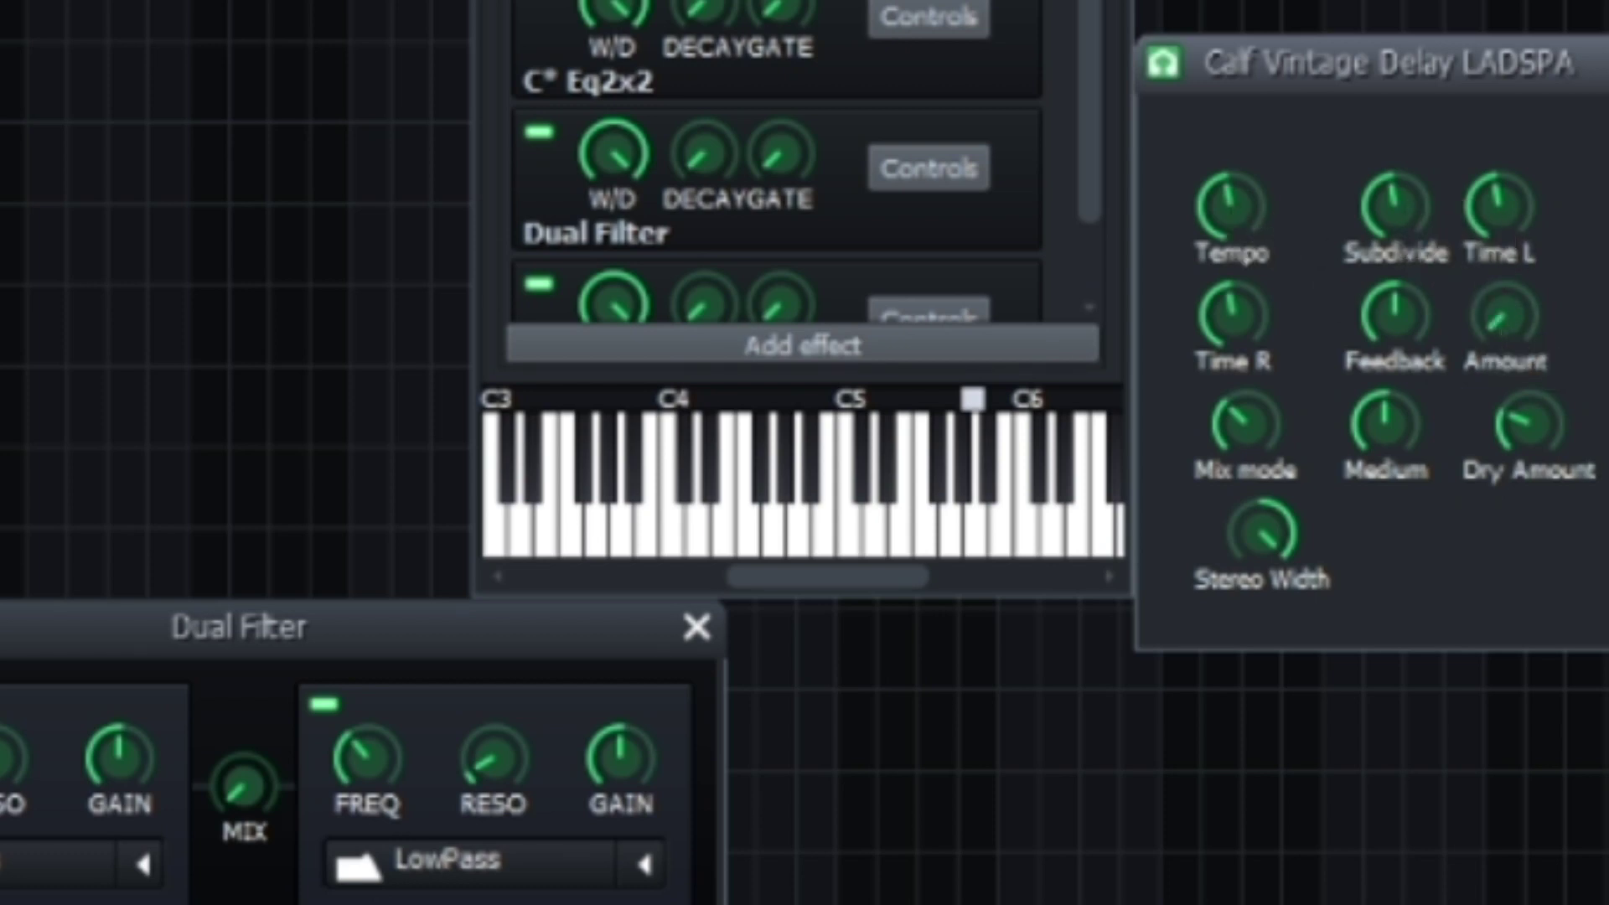
Turn up the Calf Vintage Delay's Amount knob
{"action": "left_click_drag", "start_coordinate": [1503, 314], "coordinate": [1500, 417]}
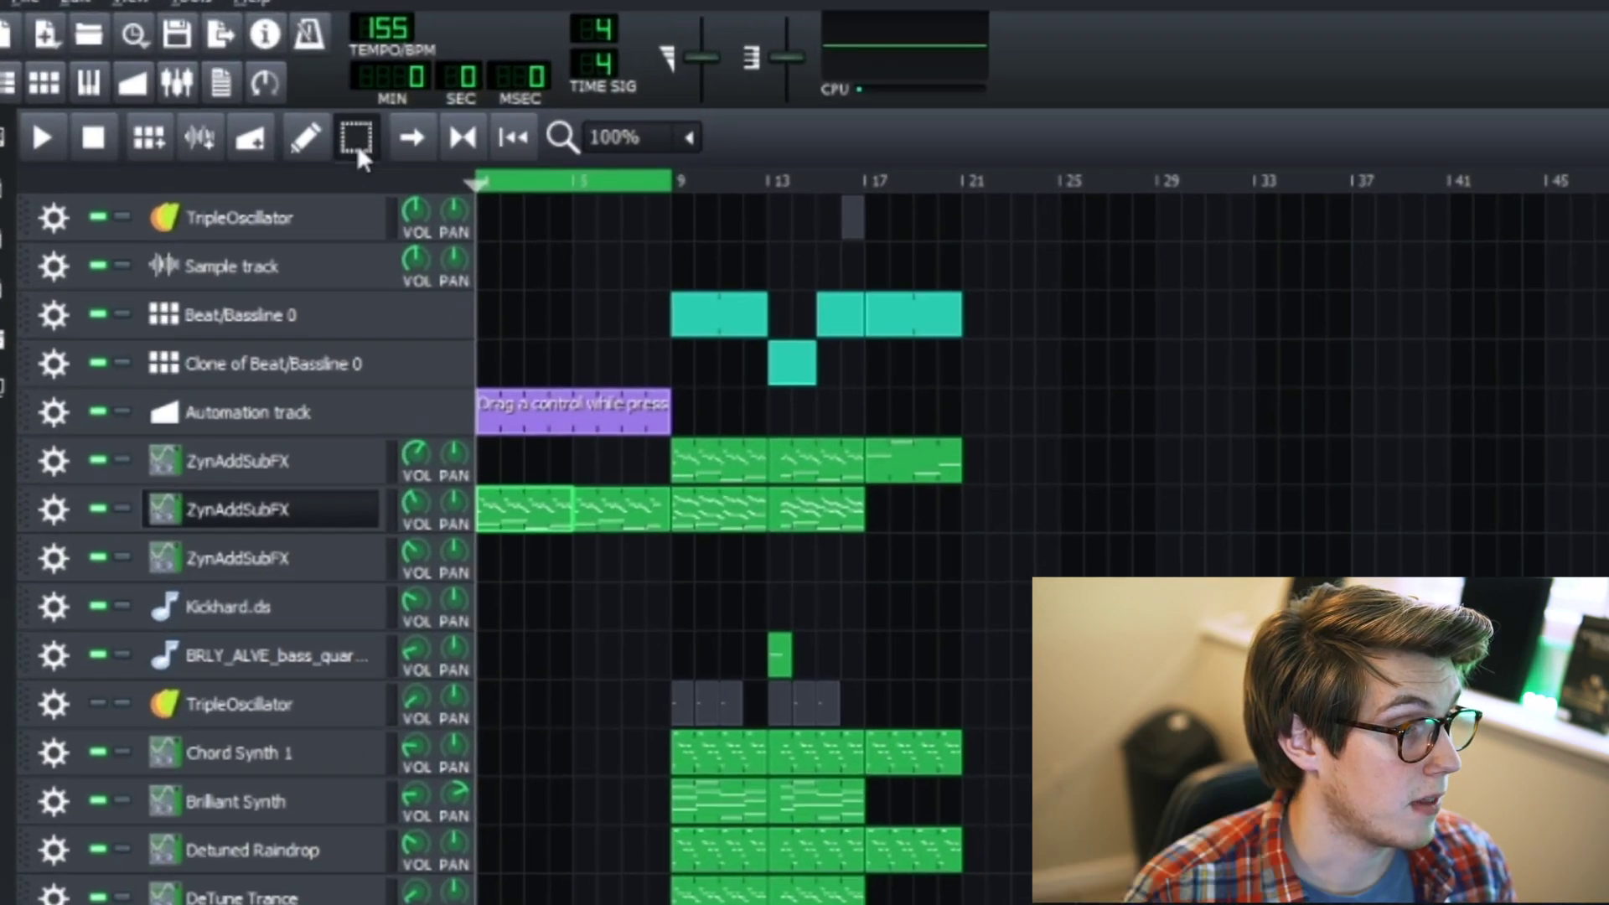
Copy all clips from bar 9 onward to start after bar 20, extending the song to bar 33
{"action": "left_click", "coordinate": [225, 93]}
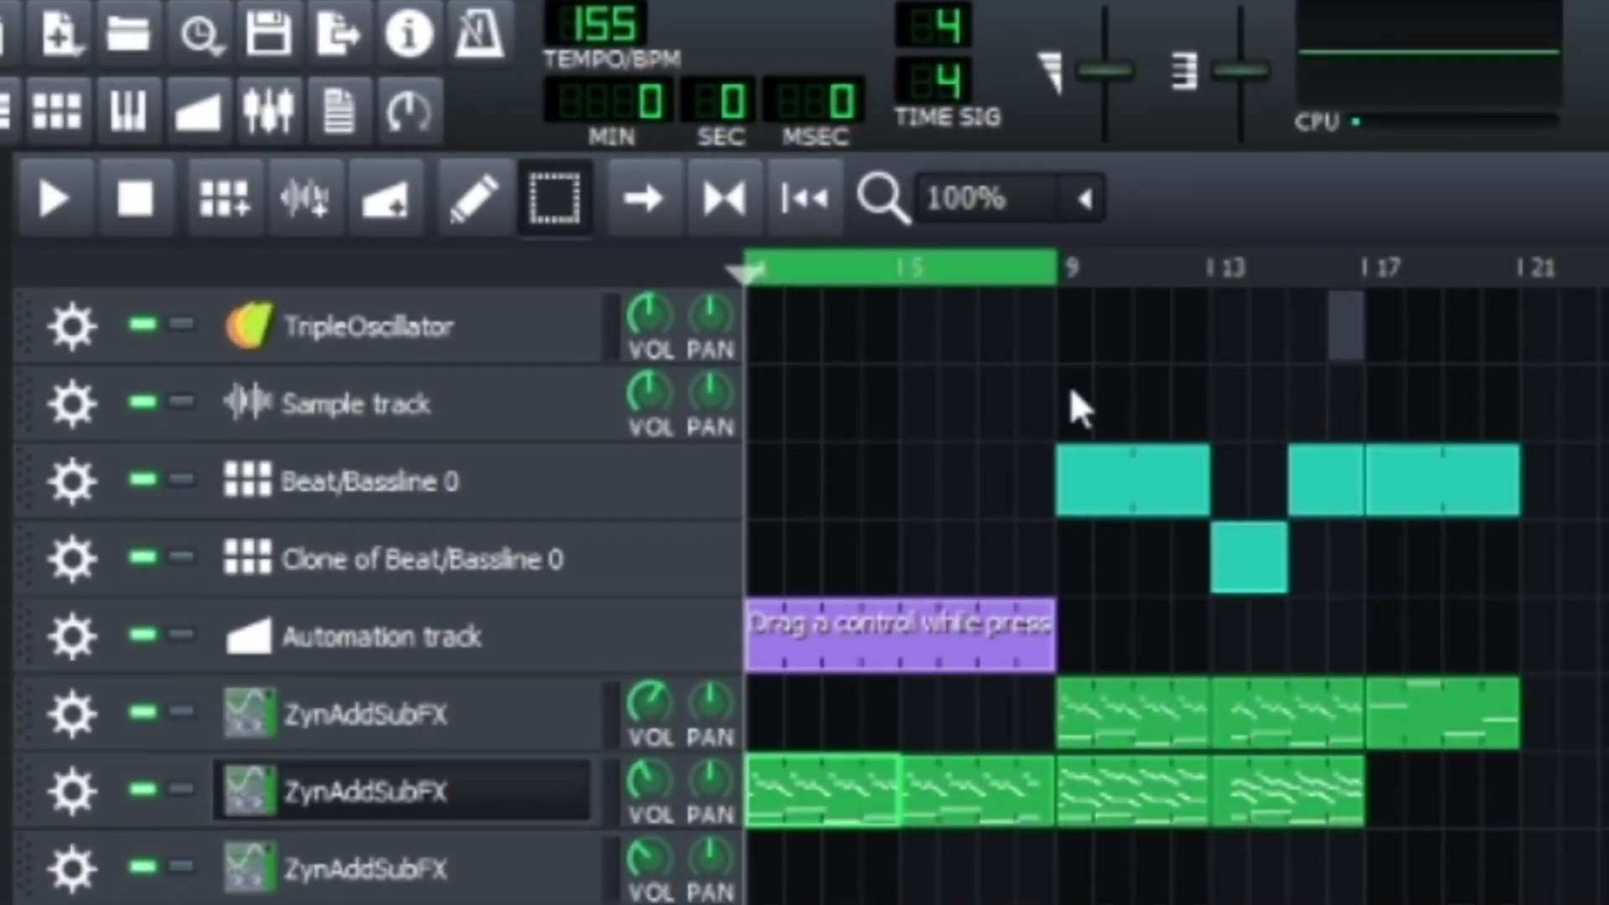
{"action": "left_click_drag", "start_coordinate": [1069, 384], "coordinate": [883, 904]}
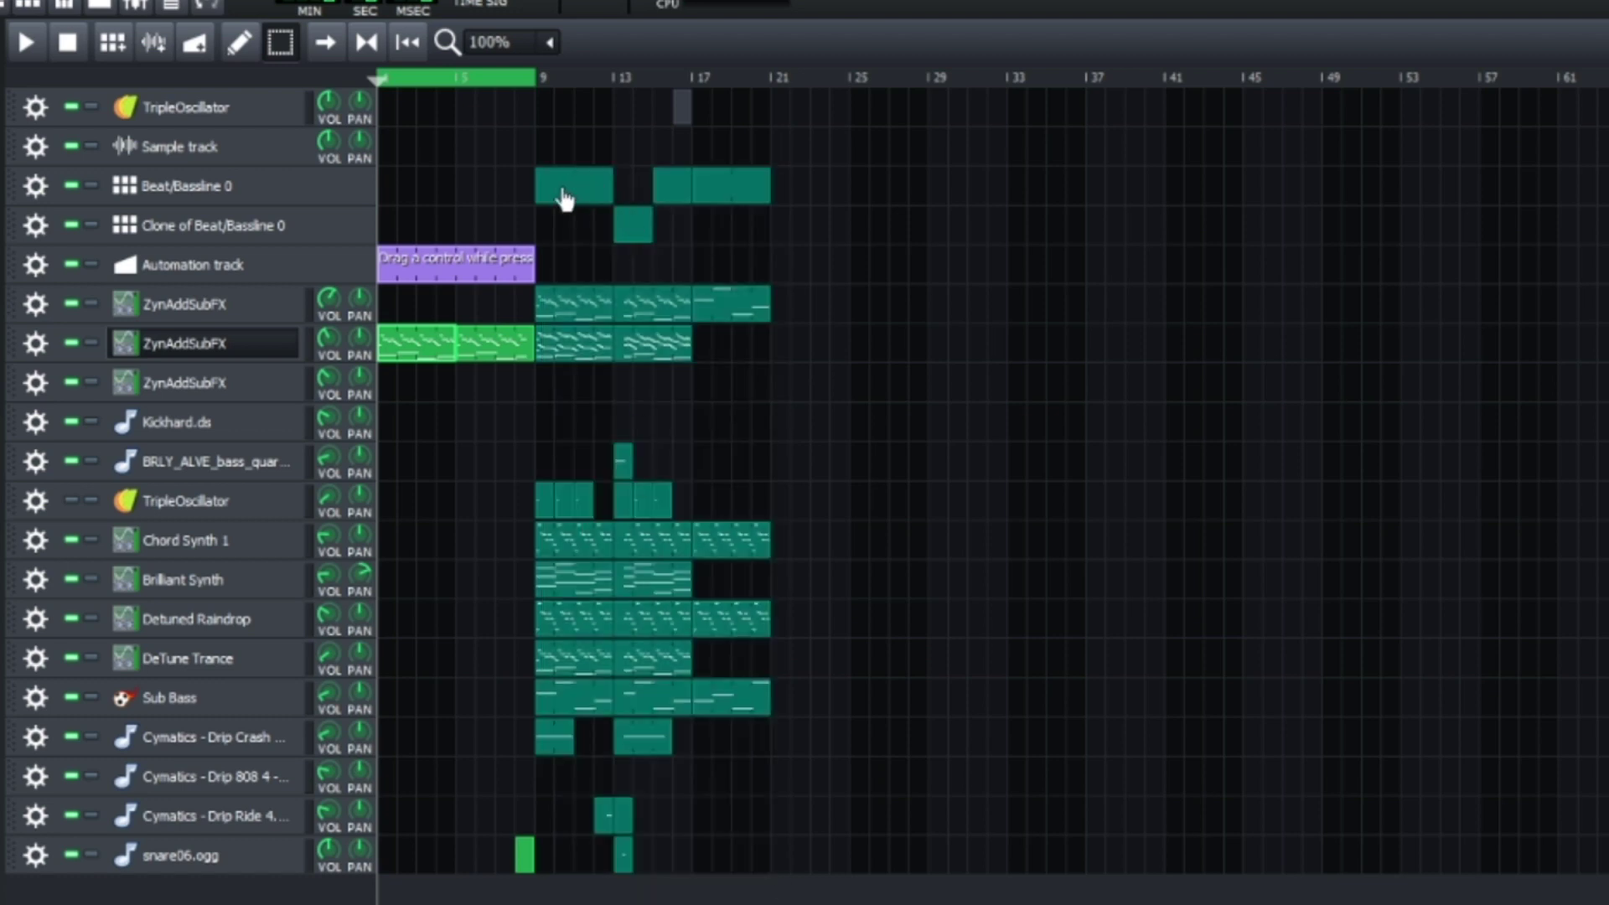
{"action": "left_click_drag", "start_coordinate": [564, 198], "coordinate": [786, 186]}
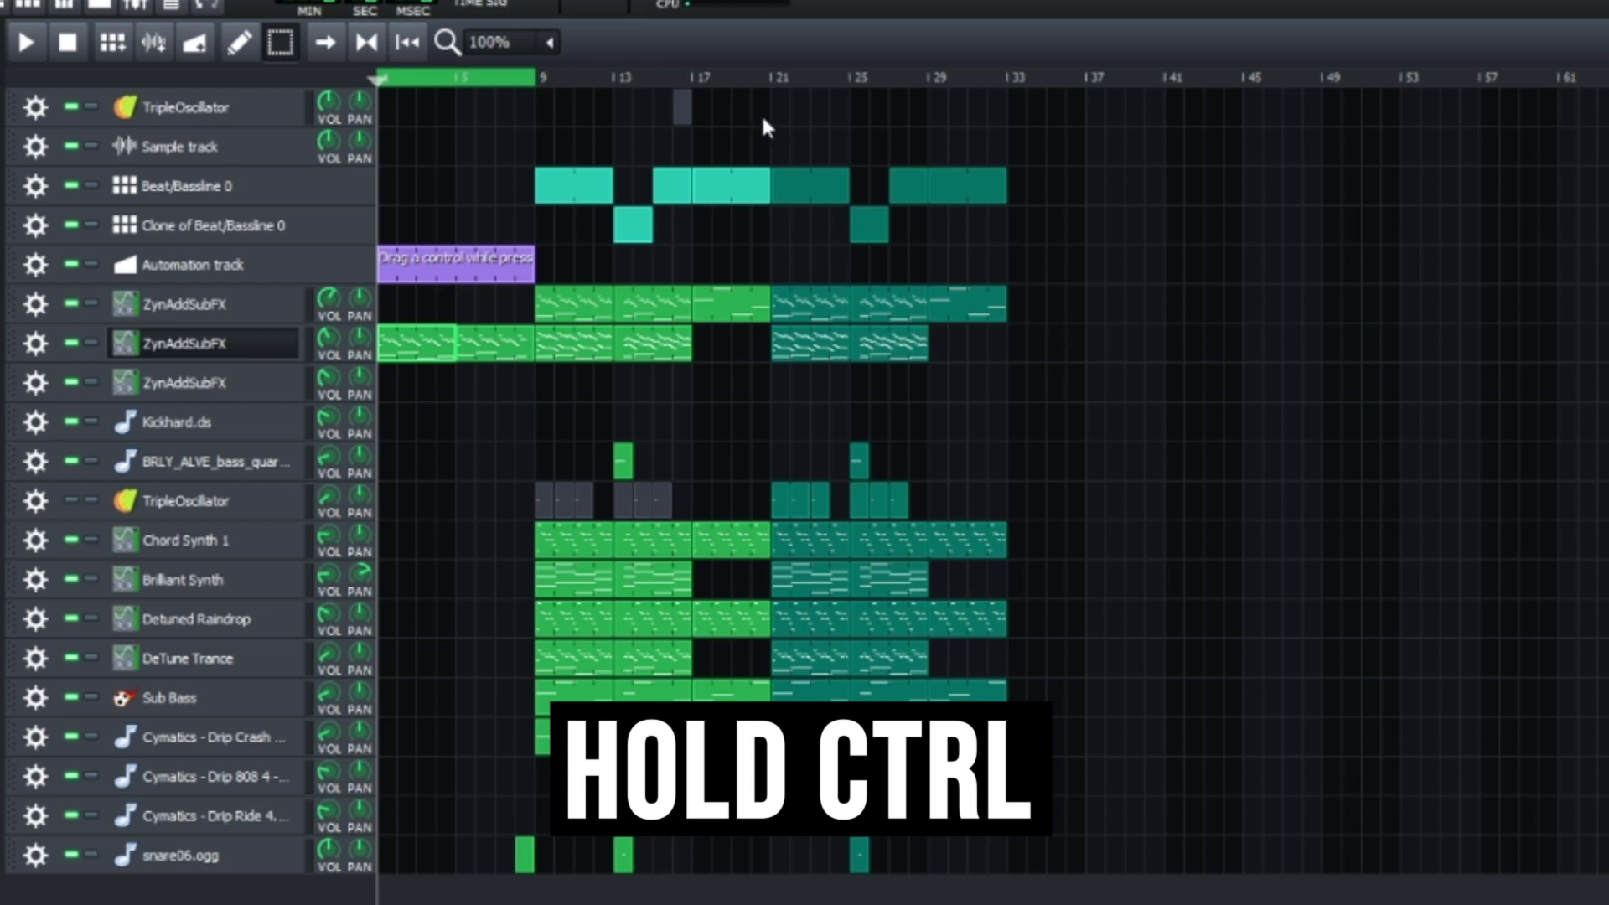
{"action": "left_click", "coordinate": [755, 75]}
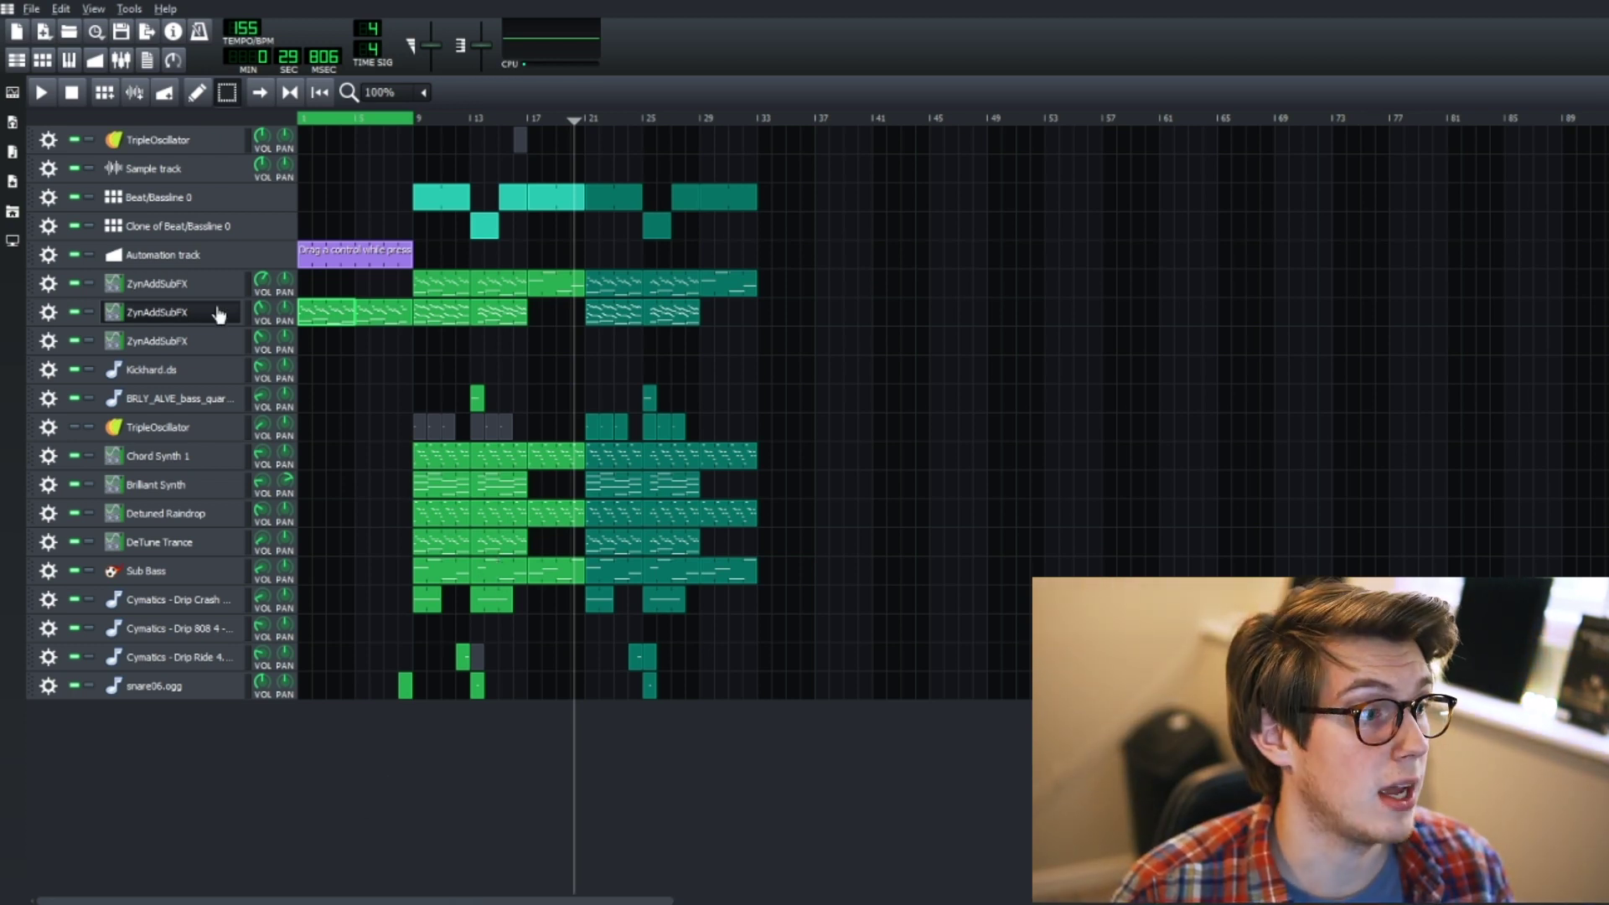
Add a TripleOscillator track and set its first oscillator to a square wave
{"action": "left_click", "coordinate": [12, 92]}
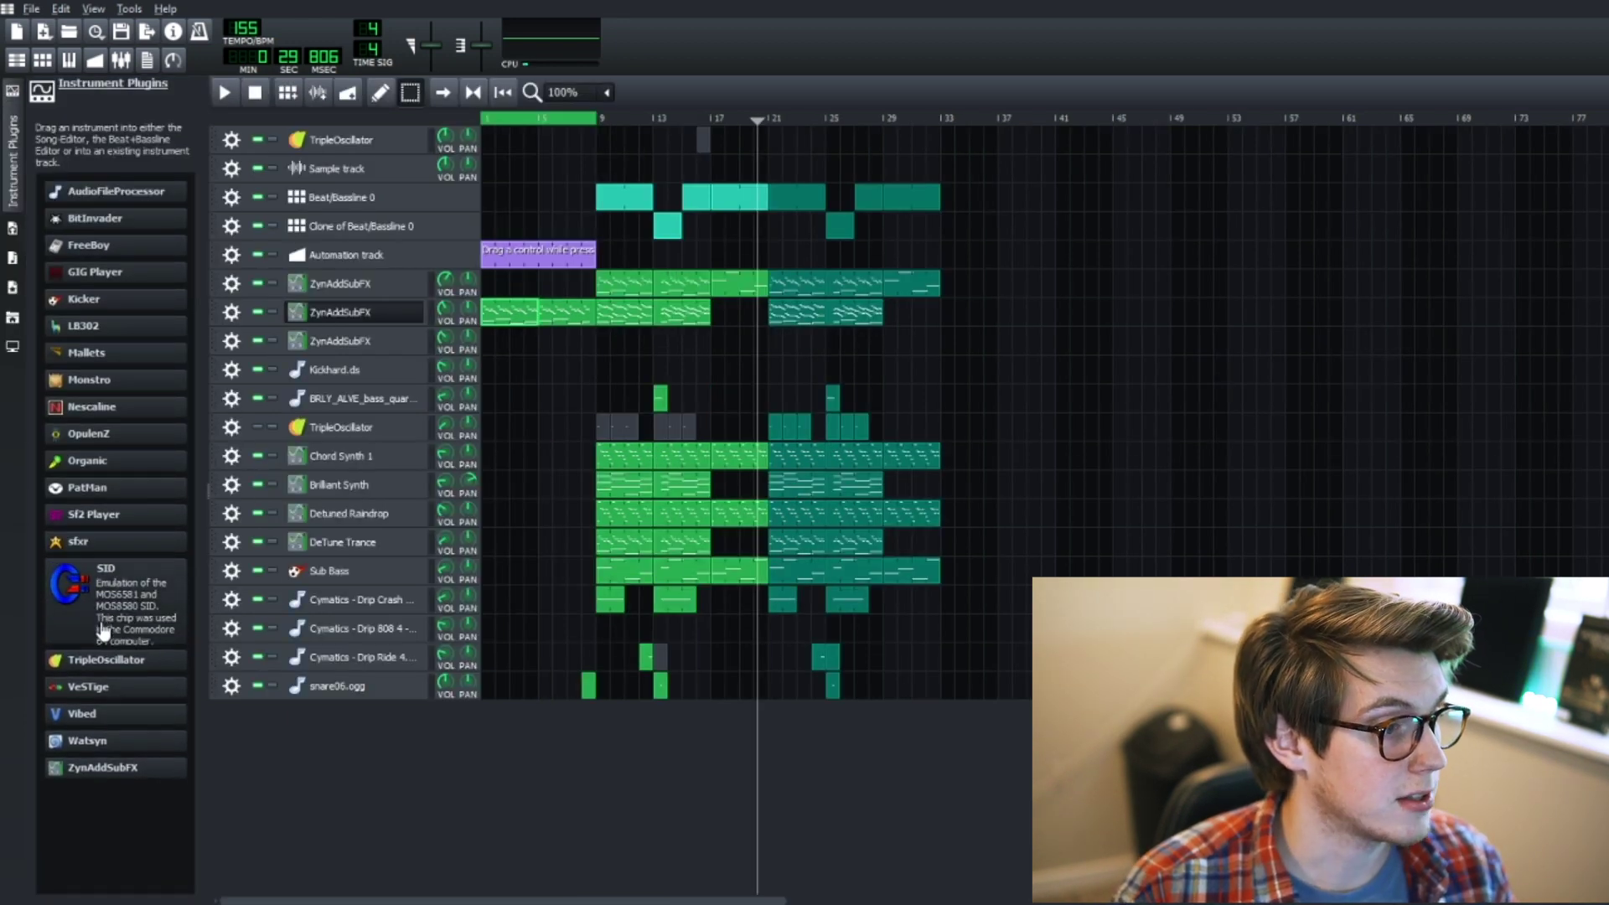
{"action": "left_click_drag", "start_coordinate": [102, 616], "coordinate": [337, 733]}
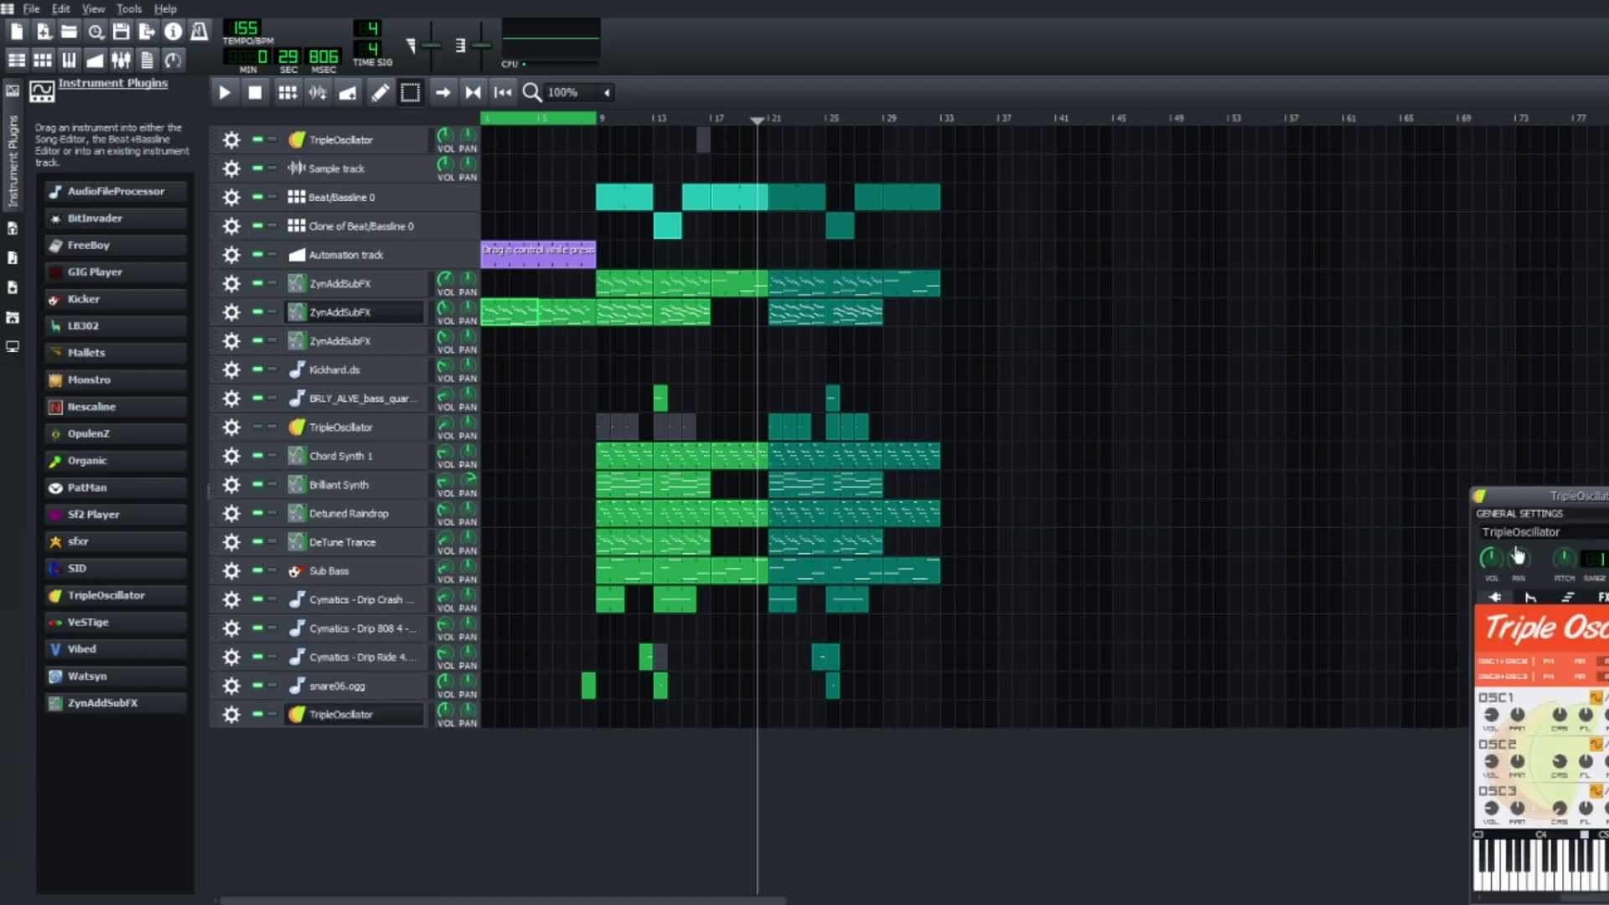
{"action": "left_click_drag", "start_coordinate": [1572, 494], "coordinate": [1384, 260]}
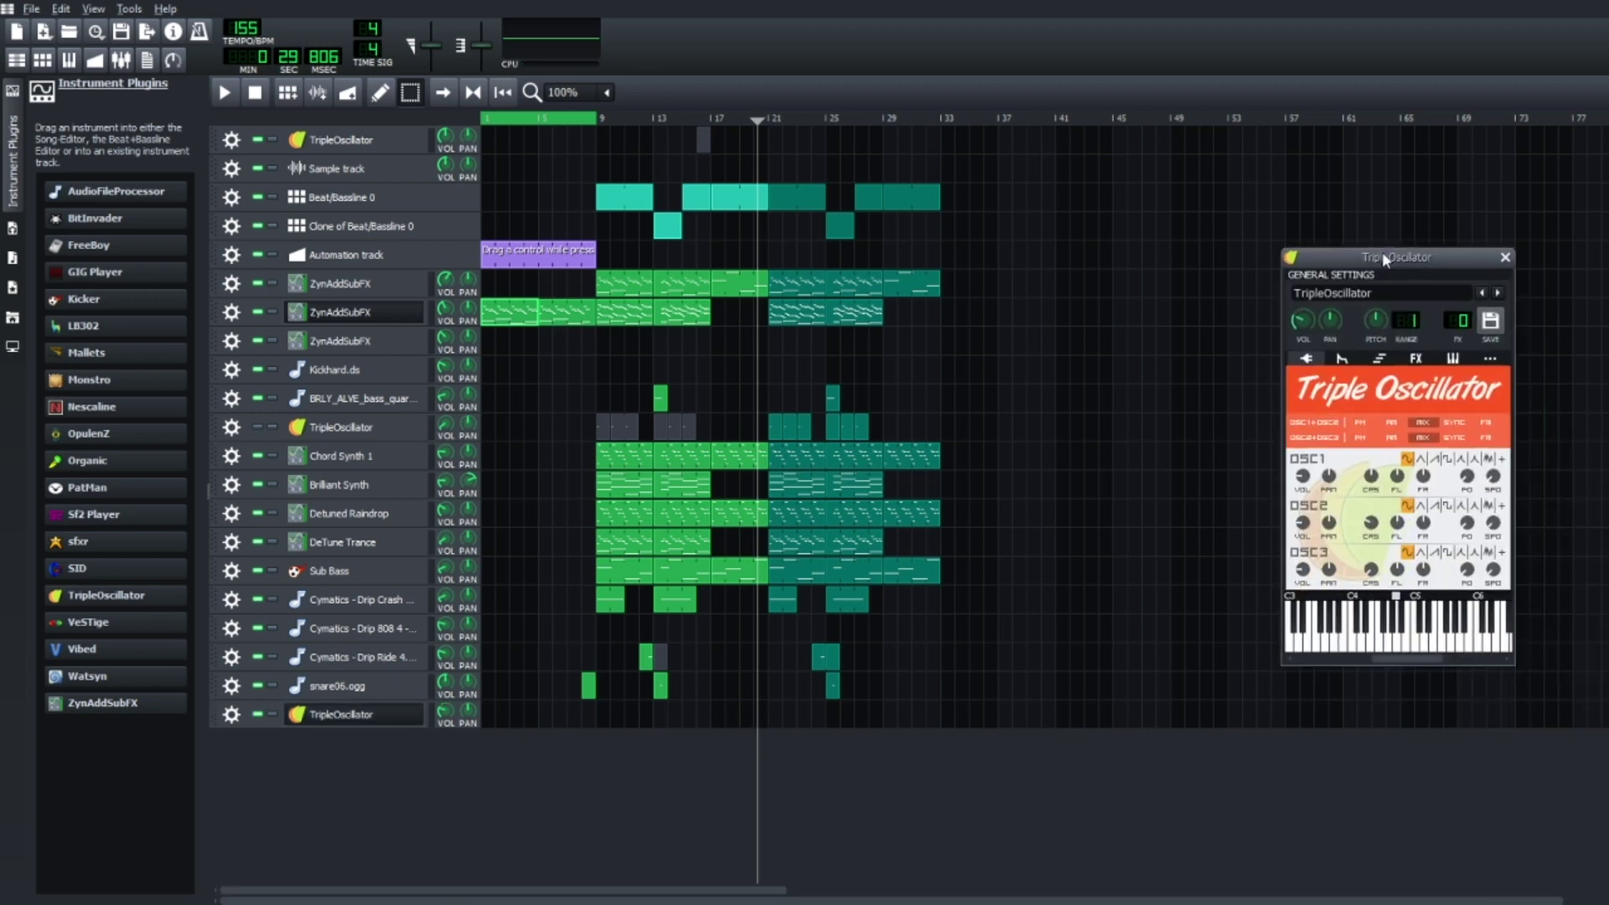
{"action": "left_click", "coordinate": [1442, 461]}
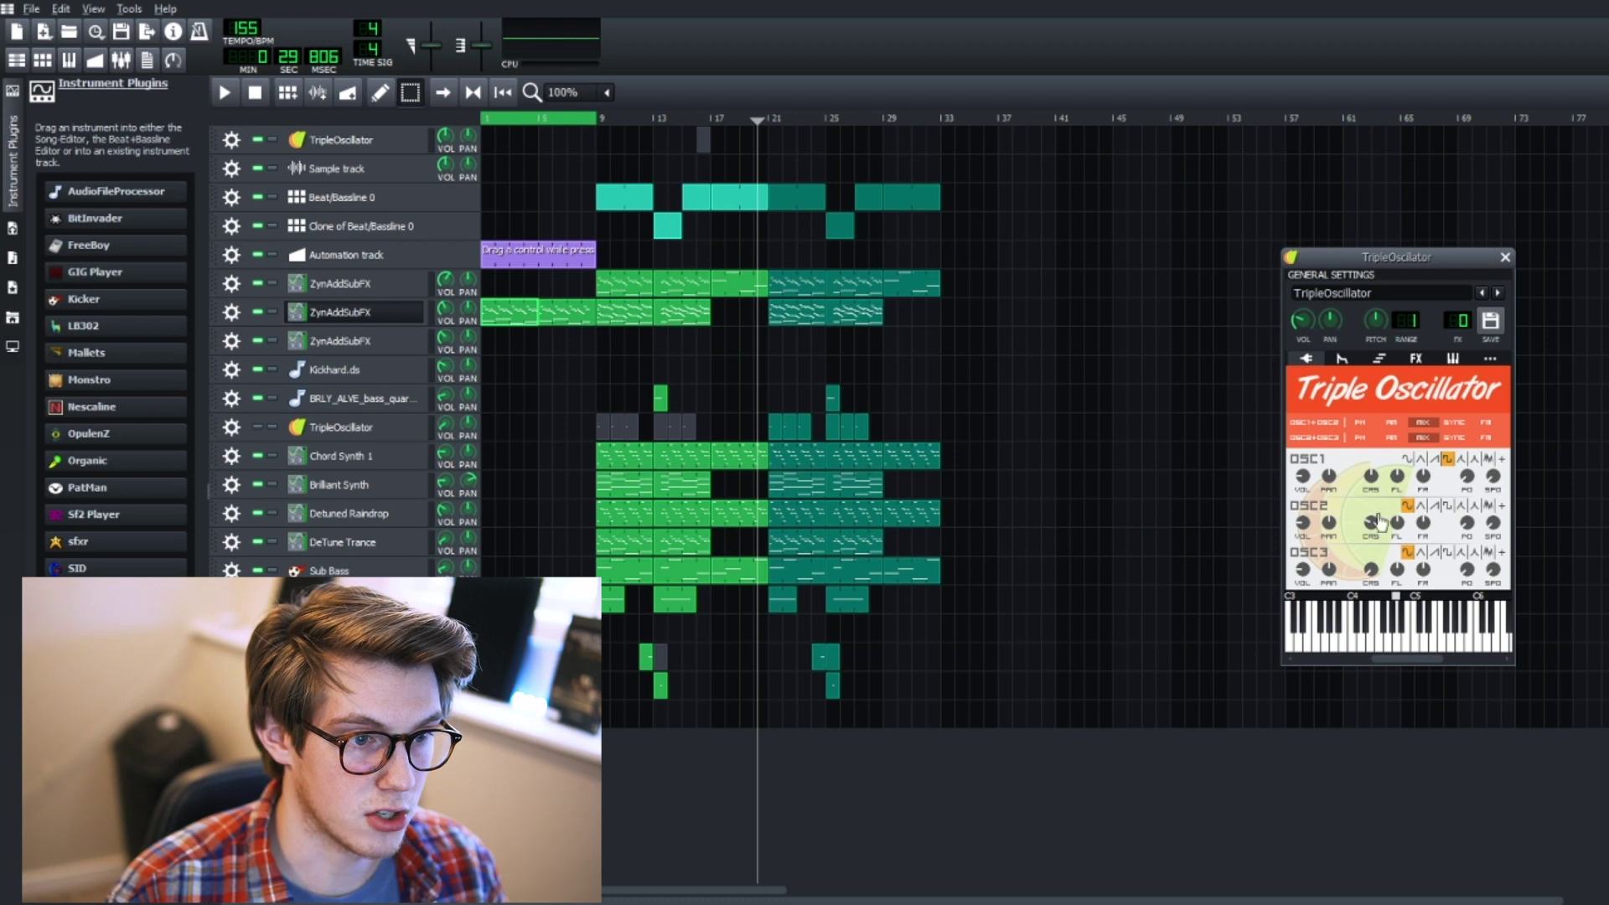
Open the arpeggio-and-bass note pattern in the piano roll
{"action": "left_click", "coordinate": [834, 804]}
{"action": "key", "text": "F7"}
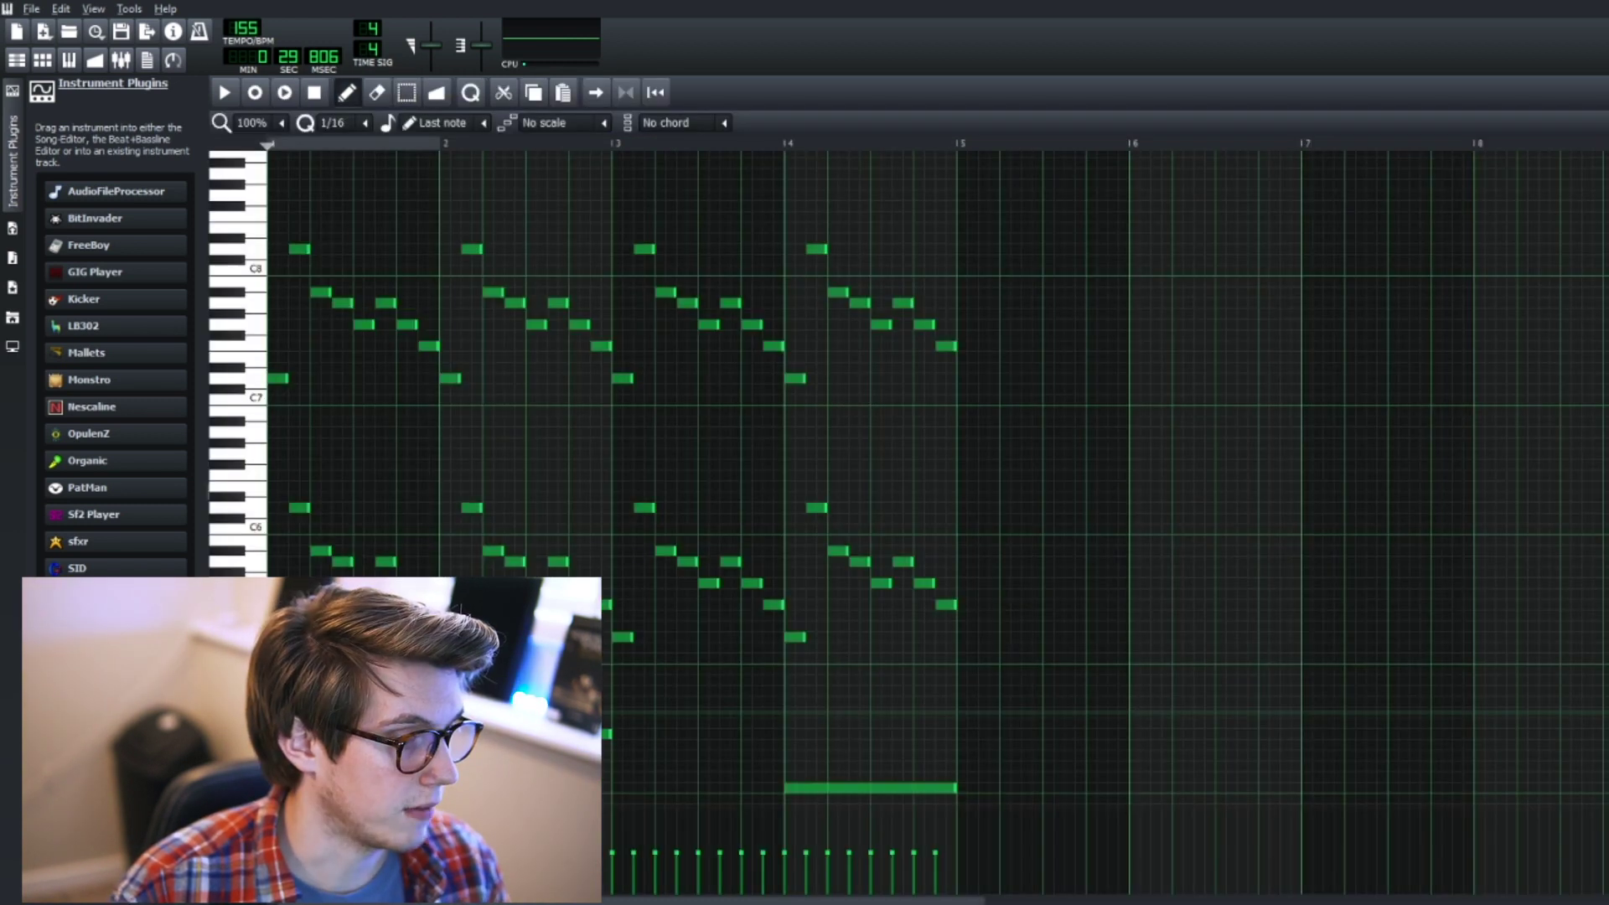
{"action": "scroll", "coordinate": [749, 493], "scroll_direction": "down", "scroll_amount": 2}
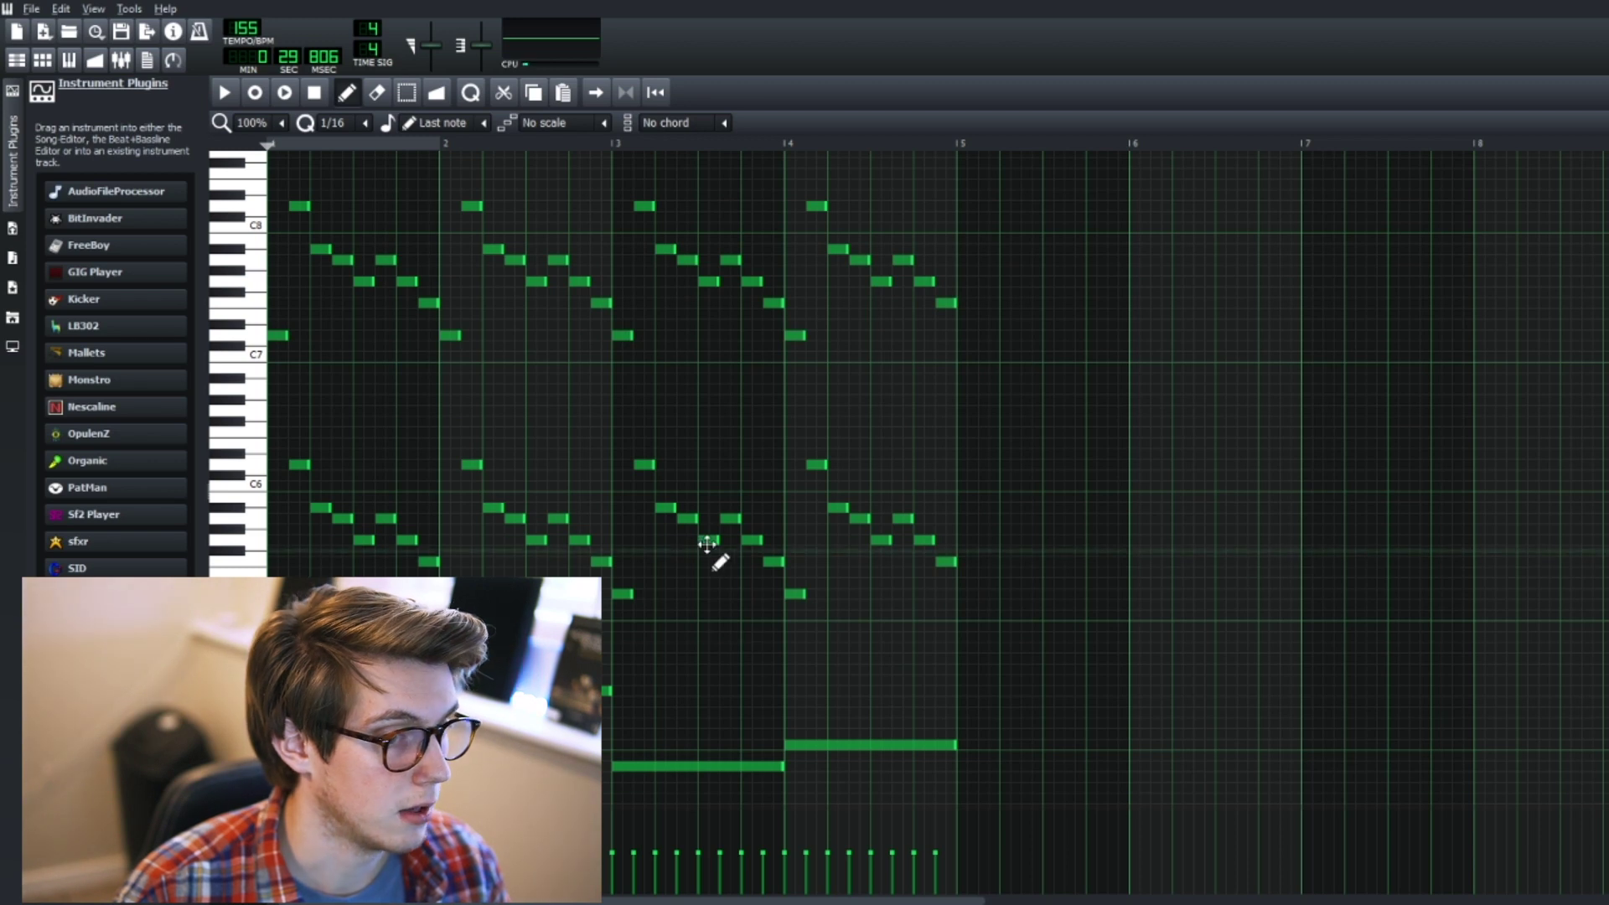
Scroll to the bass notes and play the pattern to hear them
{"action": "scroll", "coordinate": [704, 449], "scroll_direction": "up", "scroll_amount": 2}
{"action": "scroll", "coordinate": [696, 435], "scroll_direction": "down", "scroll_amount": 2}
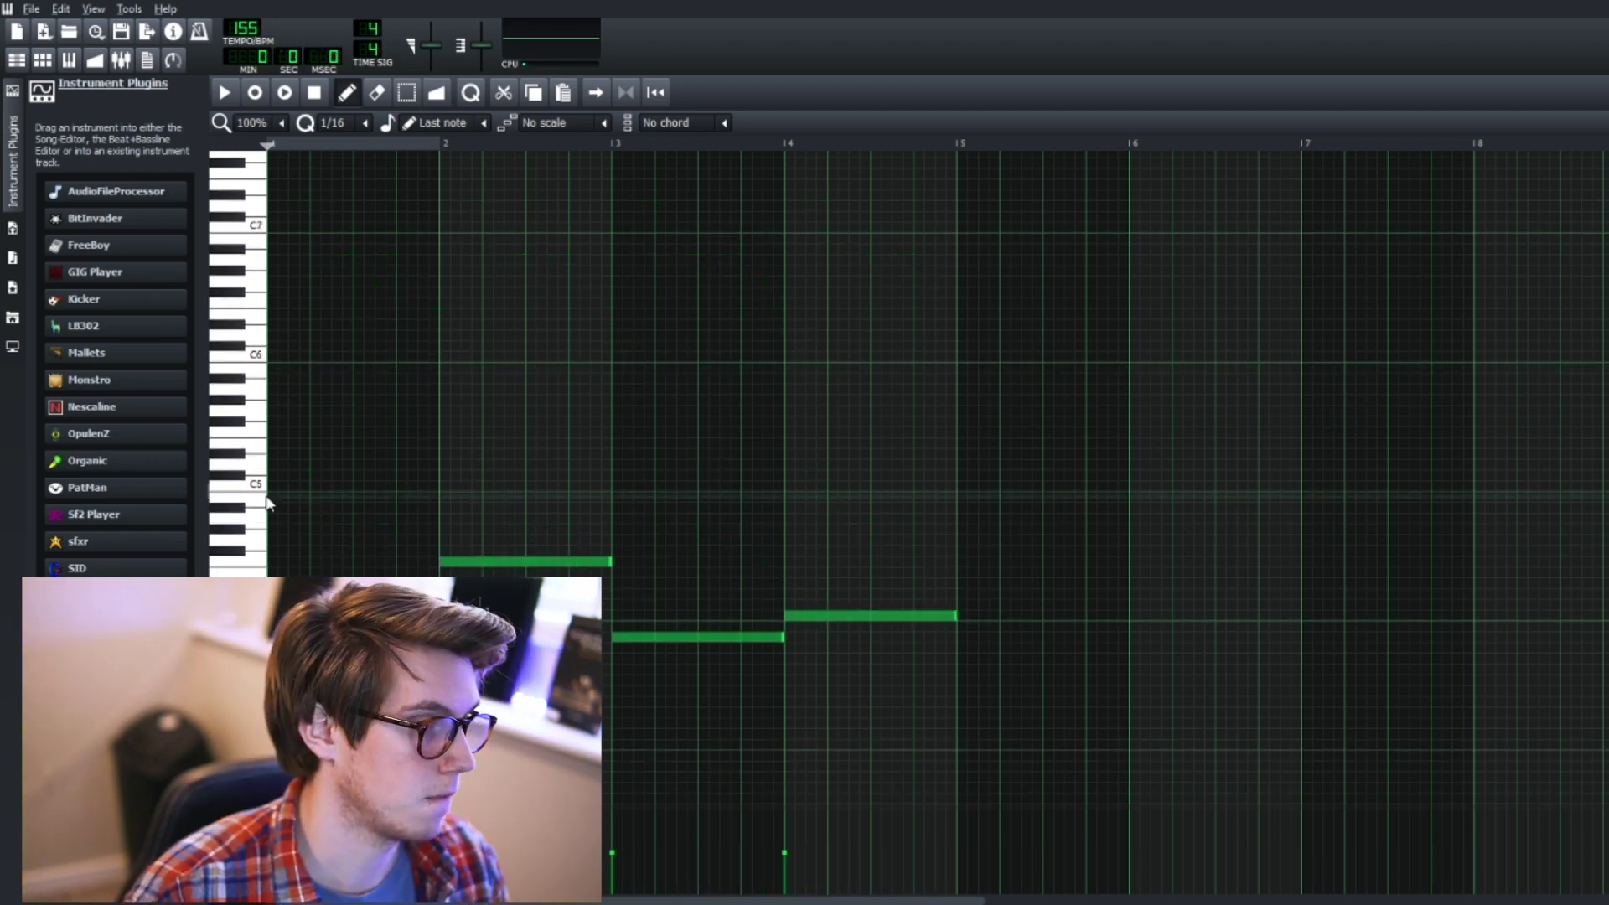
{"action": "scroll", "coordinate": [453, 453], "scroll_direction": "down", "scroll_amount": 6}
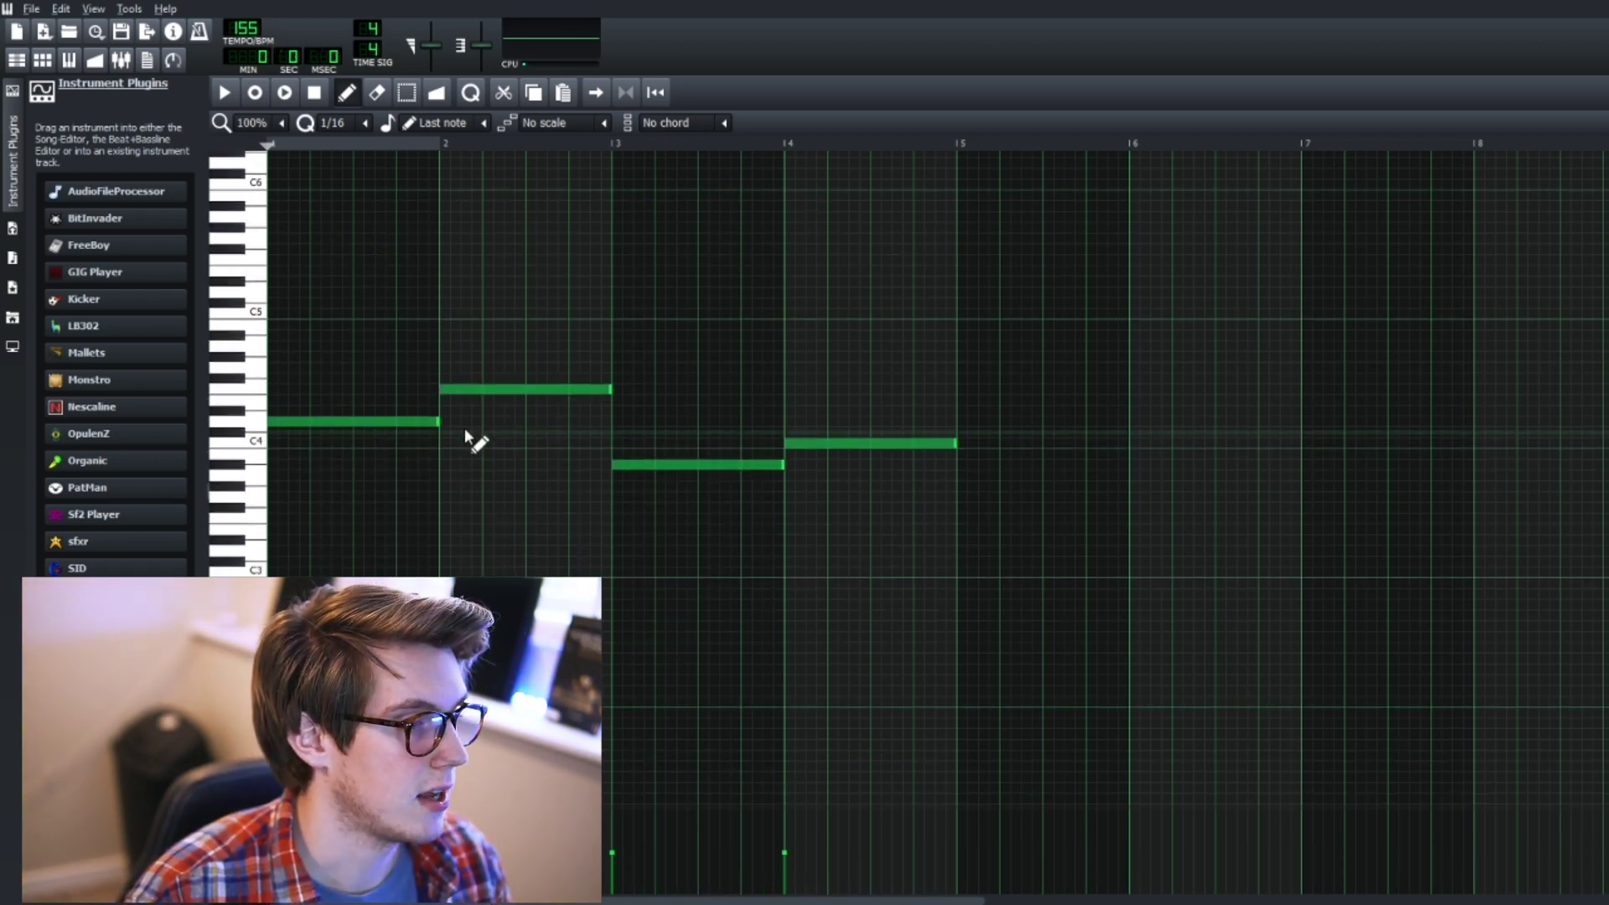
{"action": "key", "text": "space"}
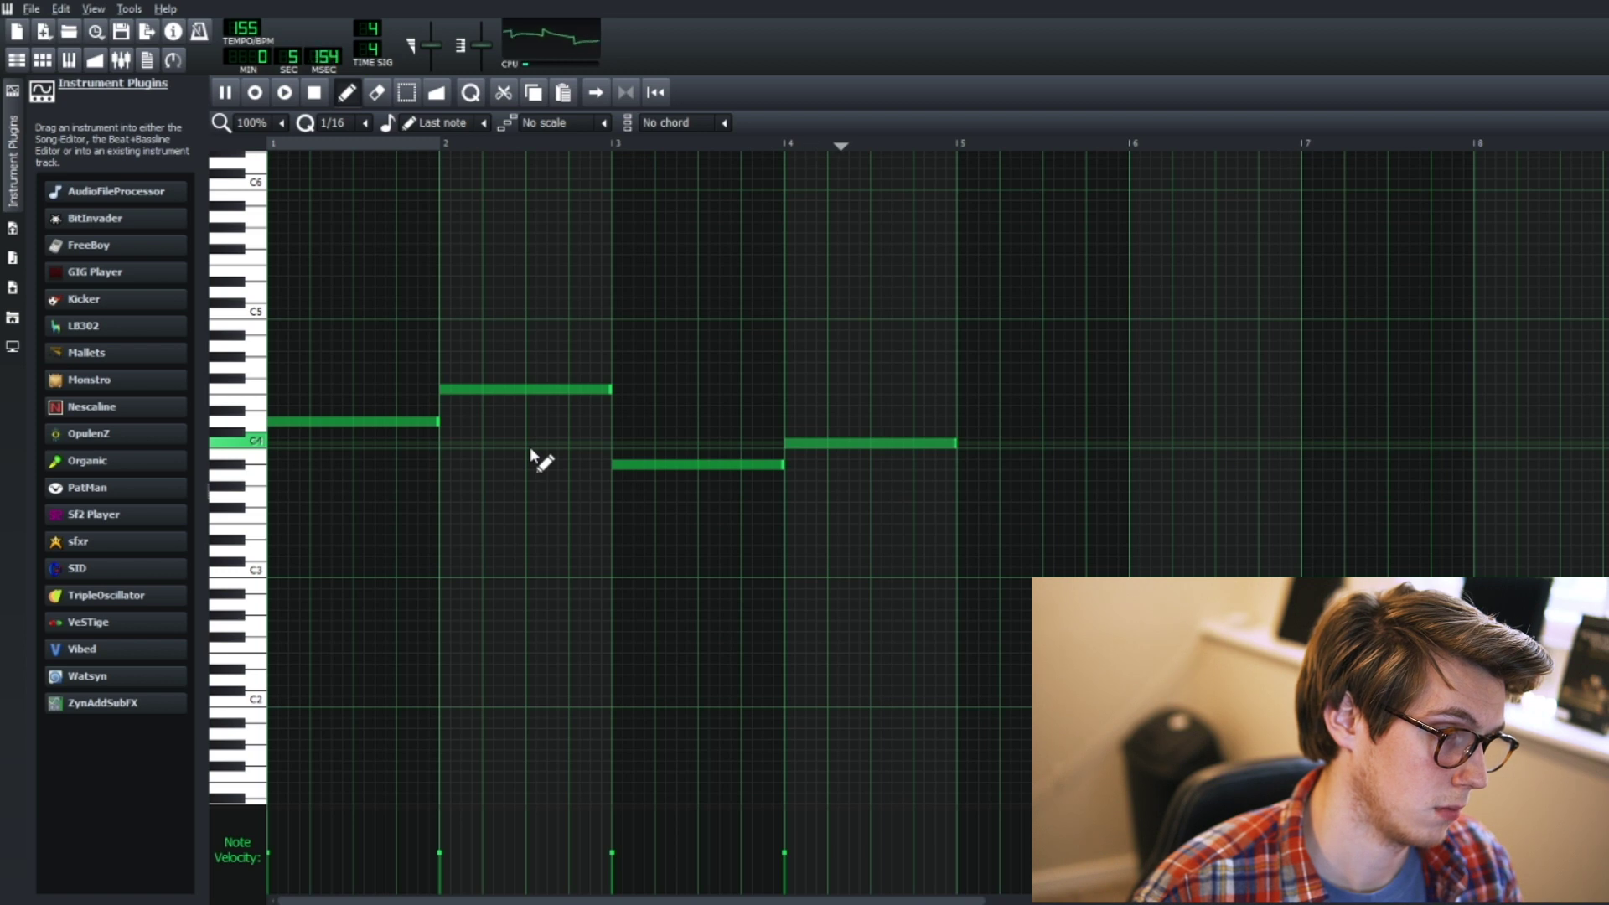
{"action": "key", "text": "space"}
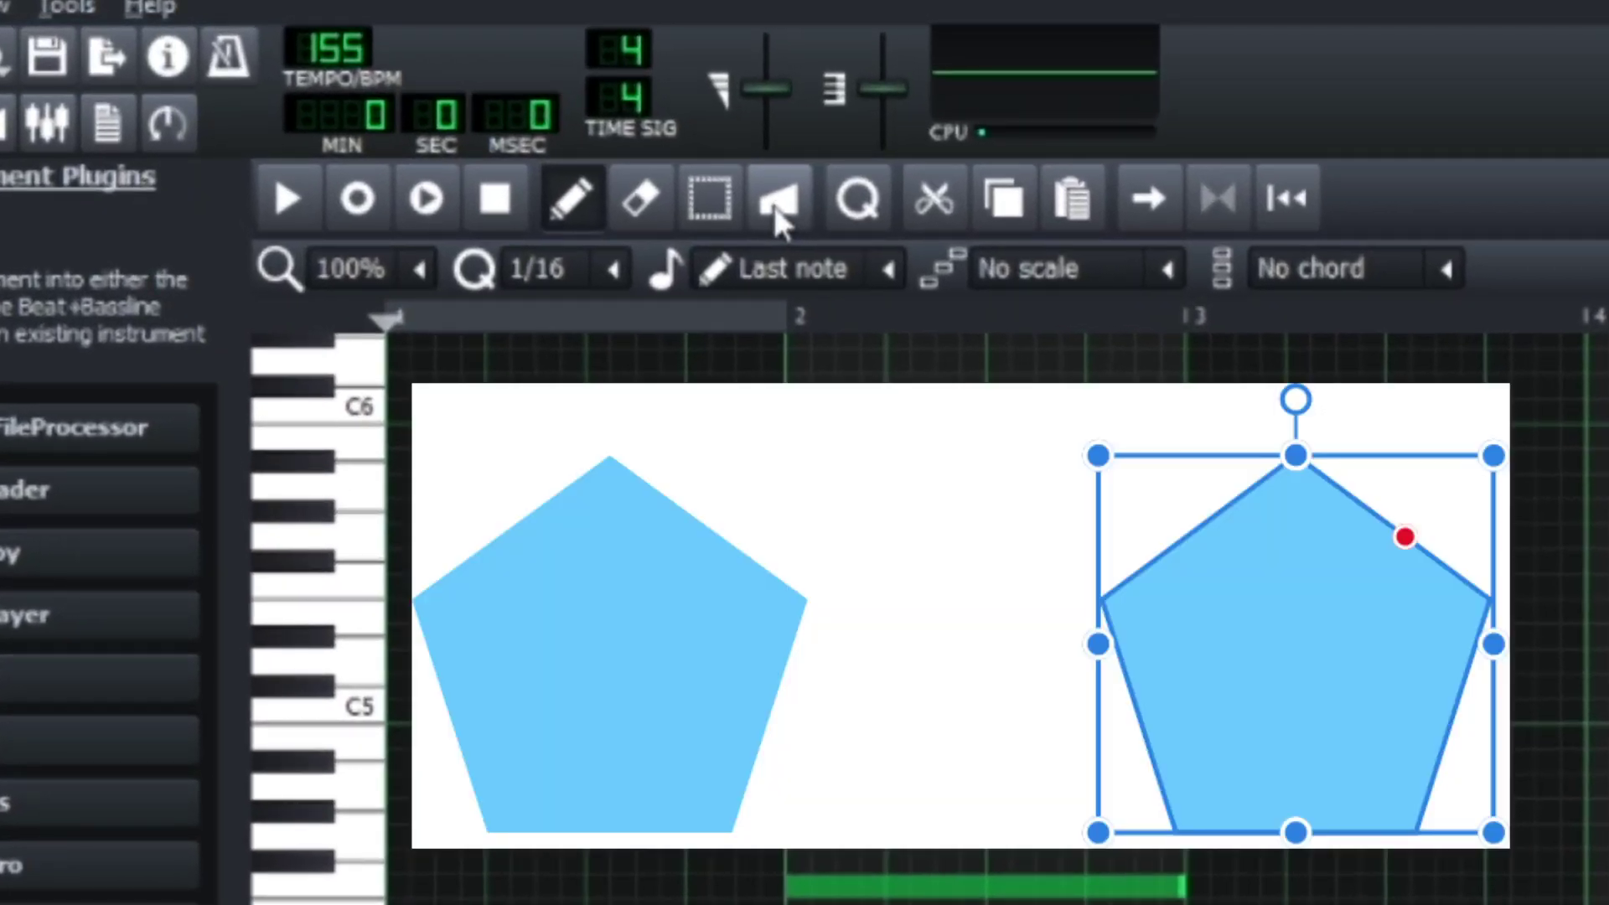
Draw a falling note-detuning ramp on the first C4 note and play it back
{"action": "left_click", "coordinate": [773, 205]}
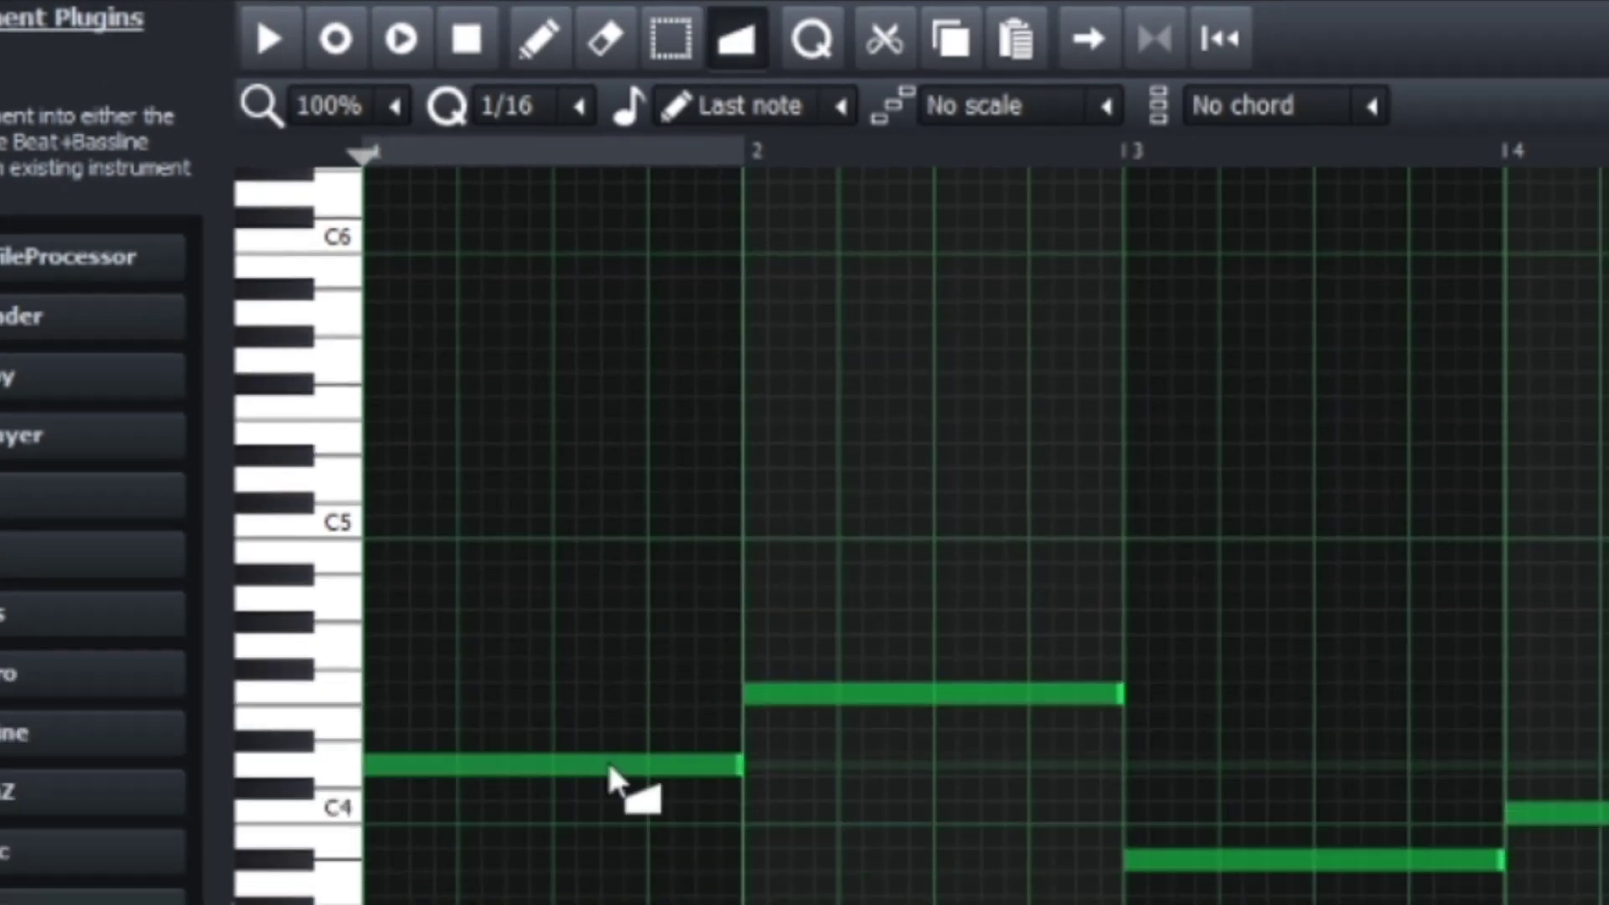
{"action": "left_click", "coordinate": [610, 764]}
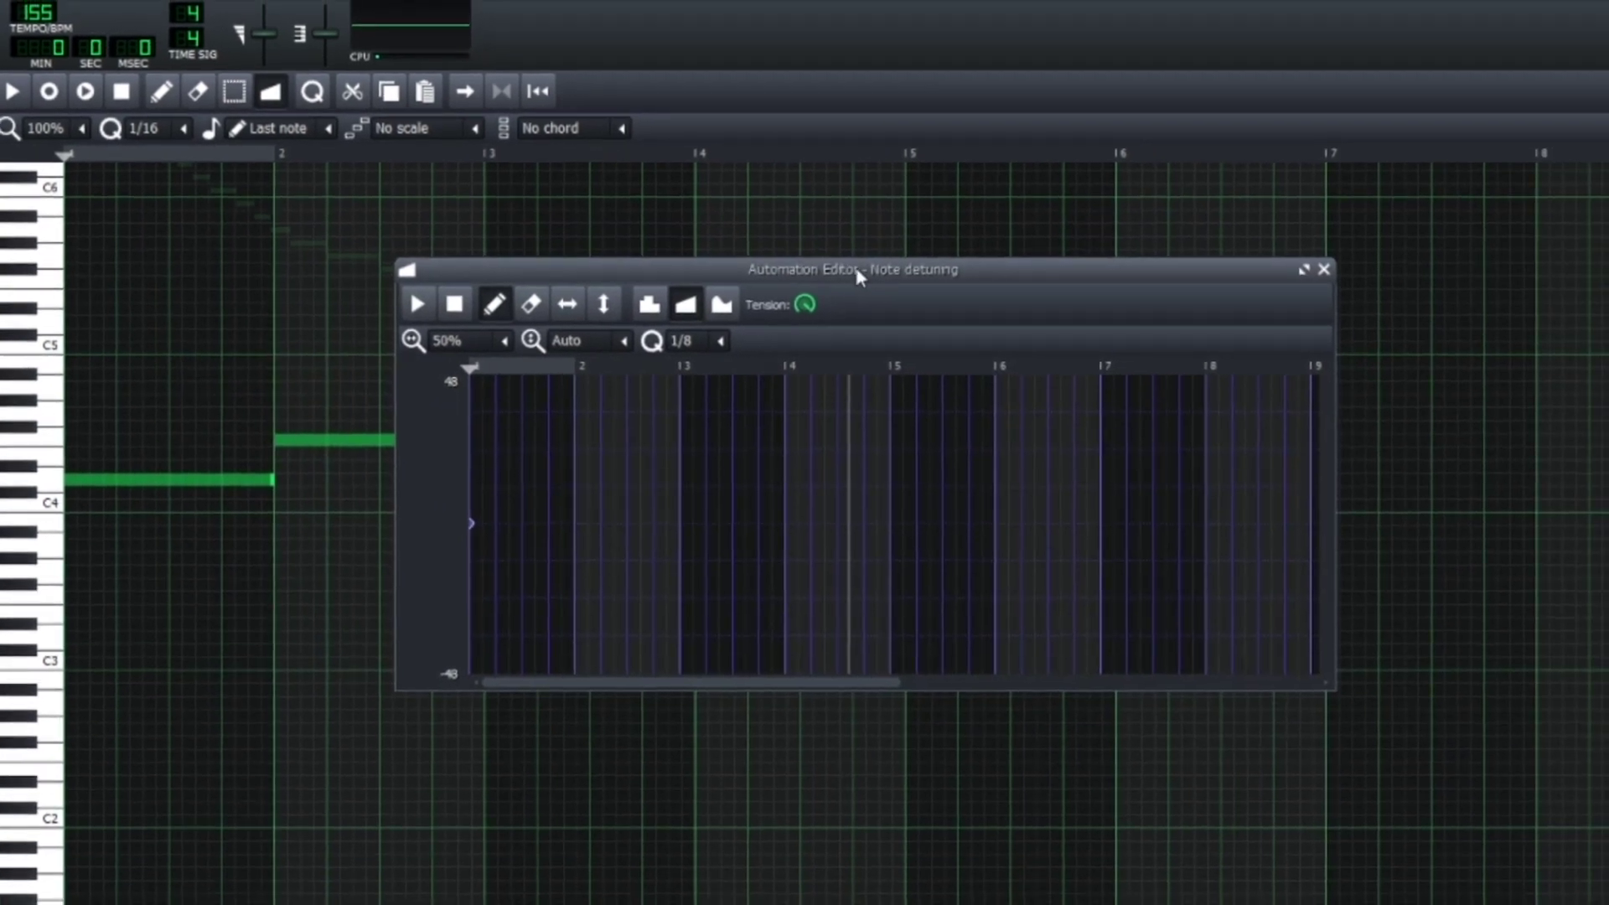
{"action": "mouse_move", "coordinate": [368, 320]}
{"action": "left_mouse_down"}
{"action": "mouse_move", "coordinate": [331, 351]}
{"action": "mouse_move", "coordinate": [217, 381]}
{"action": "left_mouse_up"}
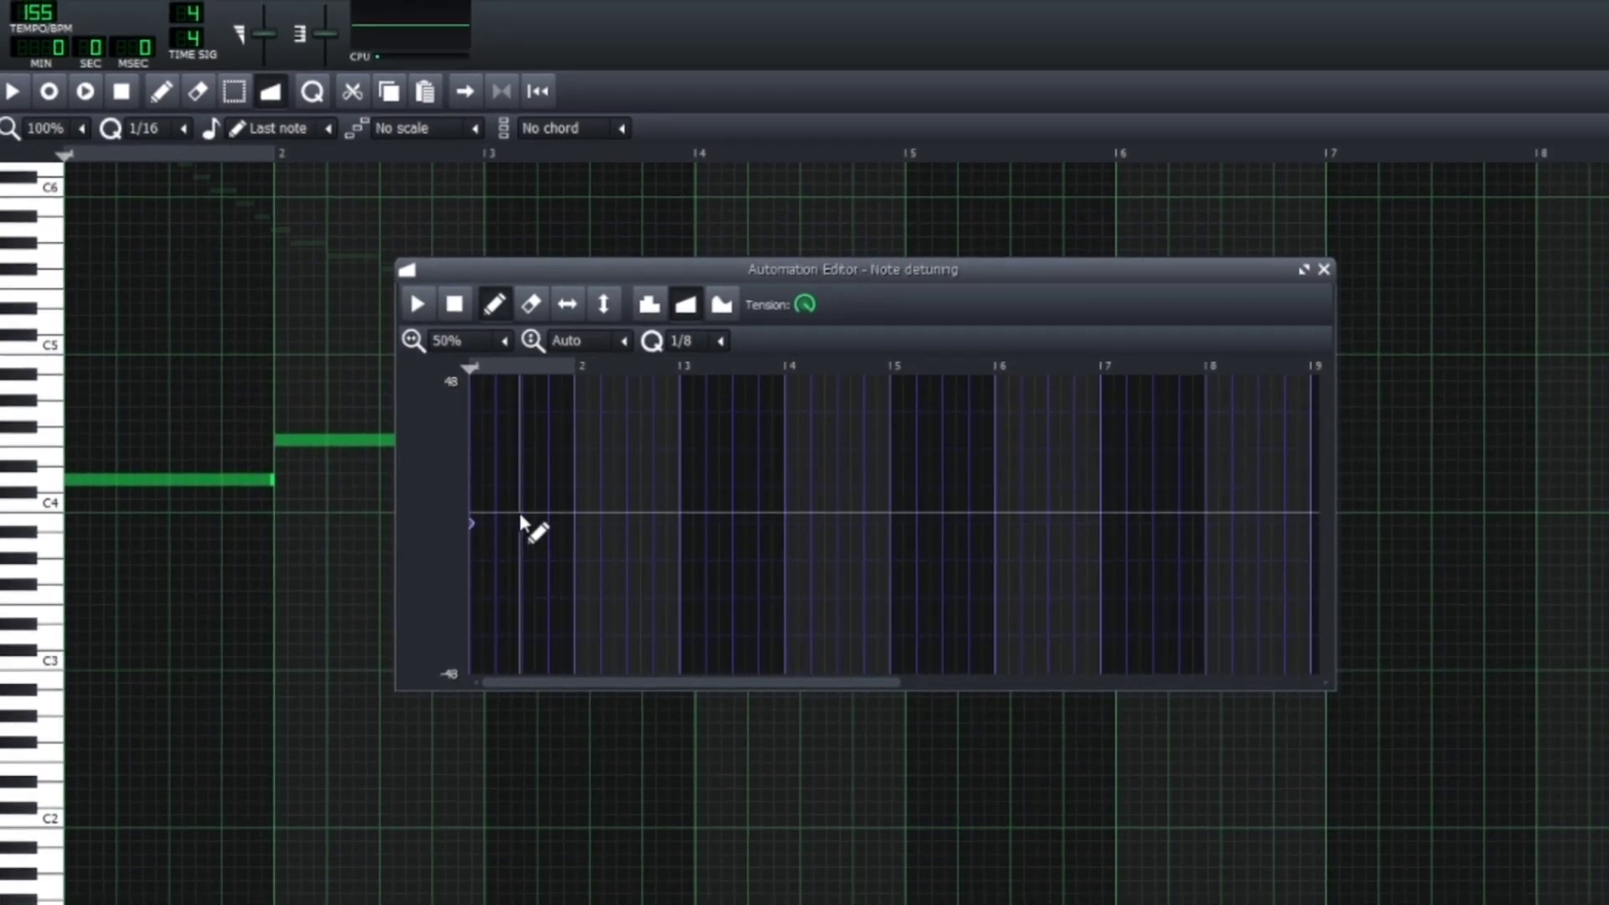
{"action": "mouse_move", "coordinate": [521, 519]}
{"action": "left_mouse_down"}
{"action": "mouse_move", "coordinate": [582, 577]}
{"action": "mouse_move", "coordinate": [589, 606]}
{"action": "mouse_move", "coordinate": [568, 600]}
{"action": "left_mouse_up"}
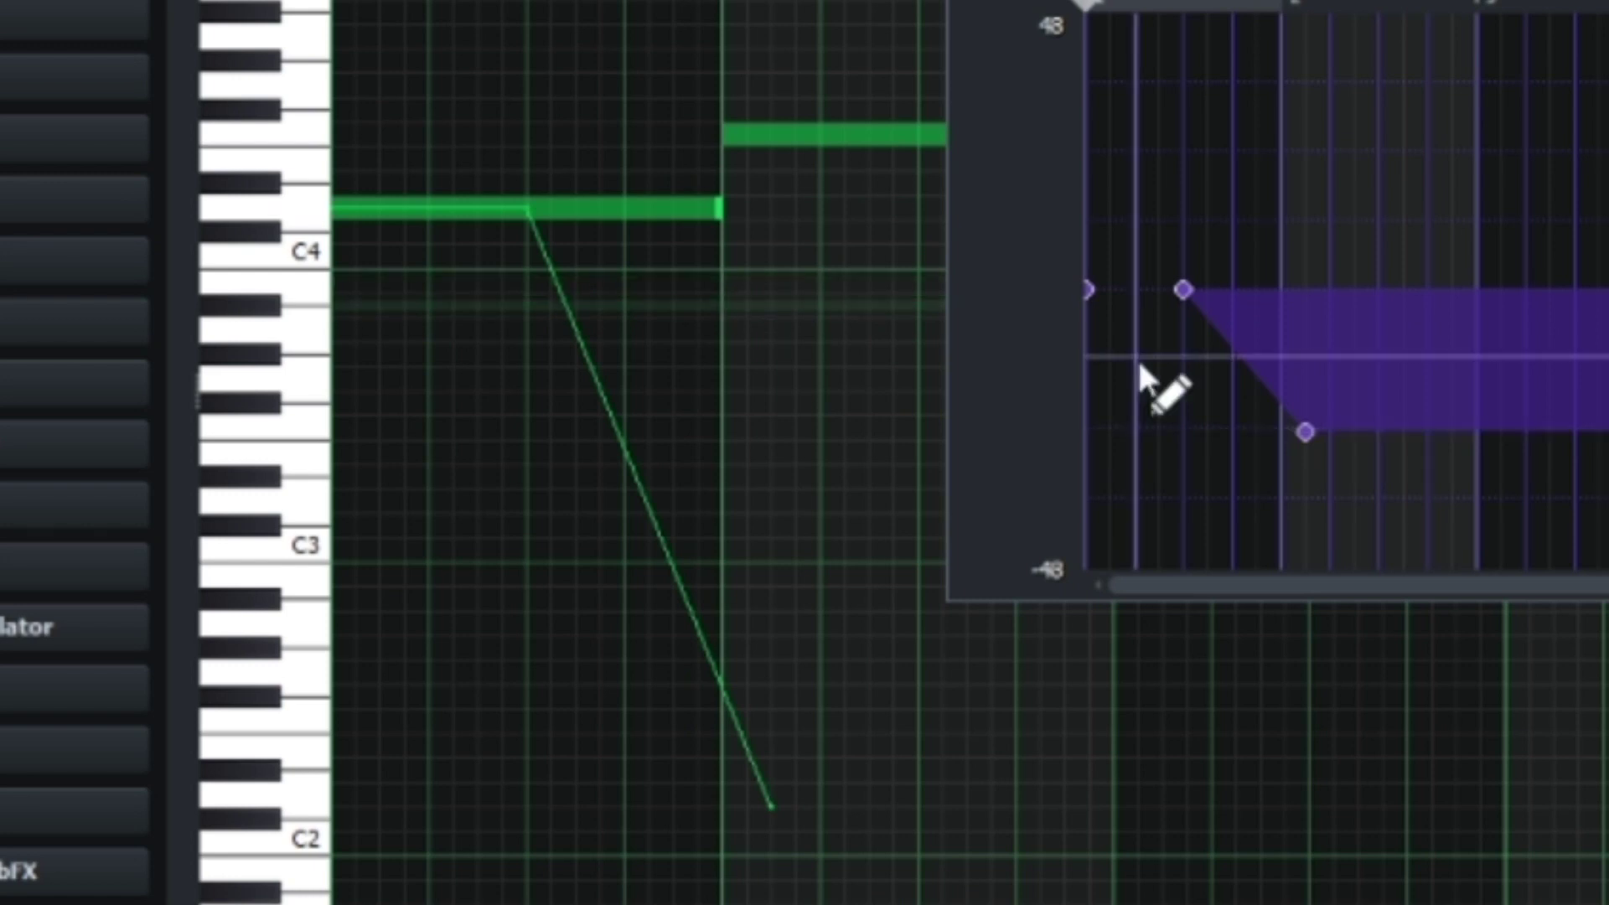
{"action": "left_click_drag", "start_coordinate": [1304, 432], "coordinate": [1282, 432]}
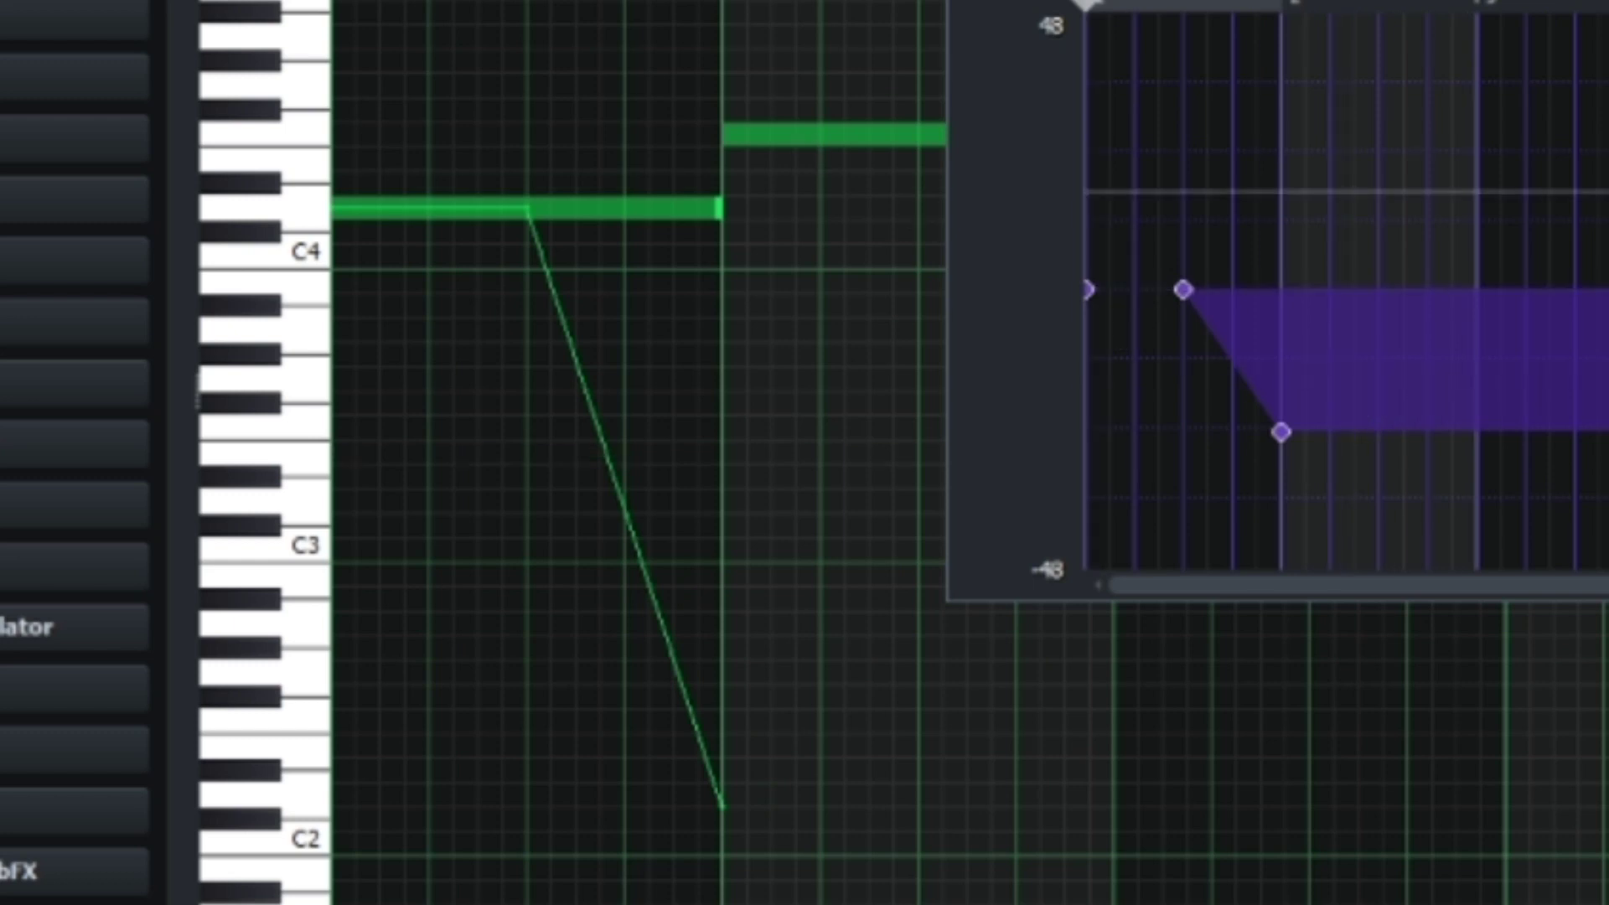
{"action": "key", "text": "space"}
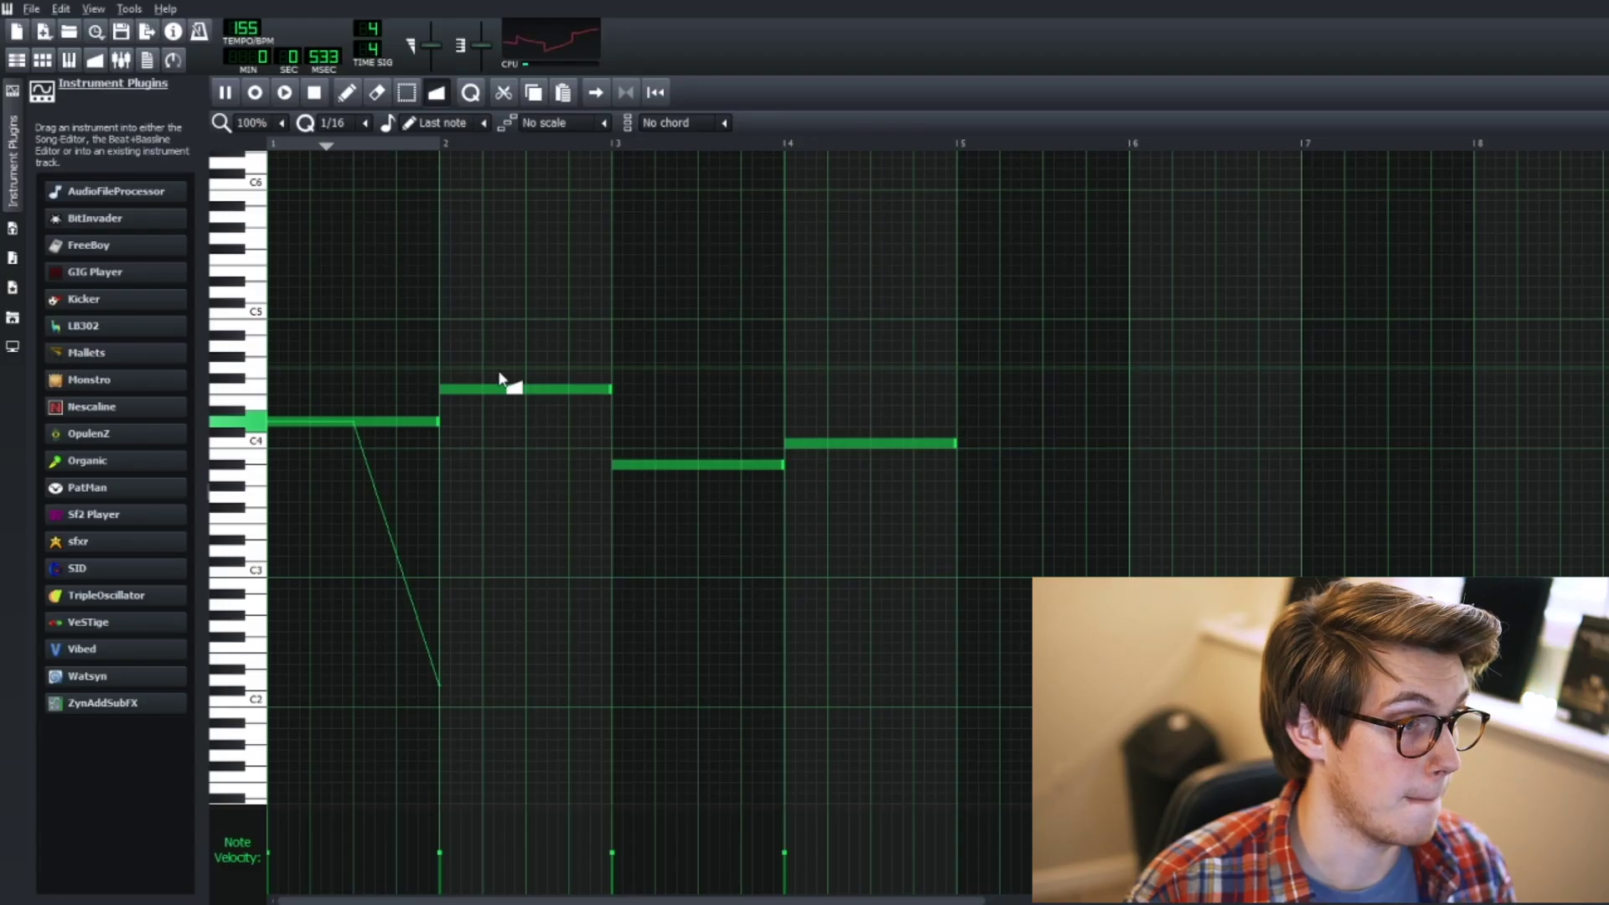
Stop playback, close the Note detuning editor, and add a ZynAddSubFX track below TripleOscillator
{"action": "key", "text": "space"}
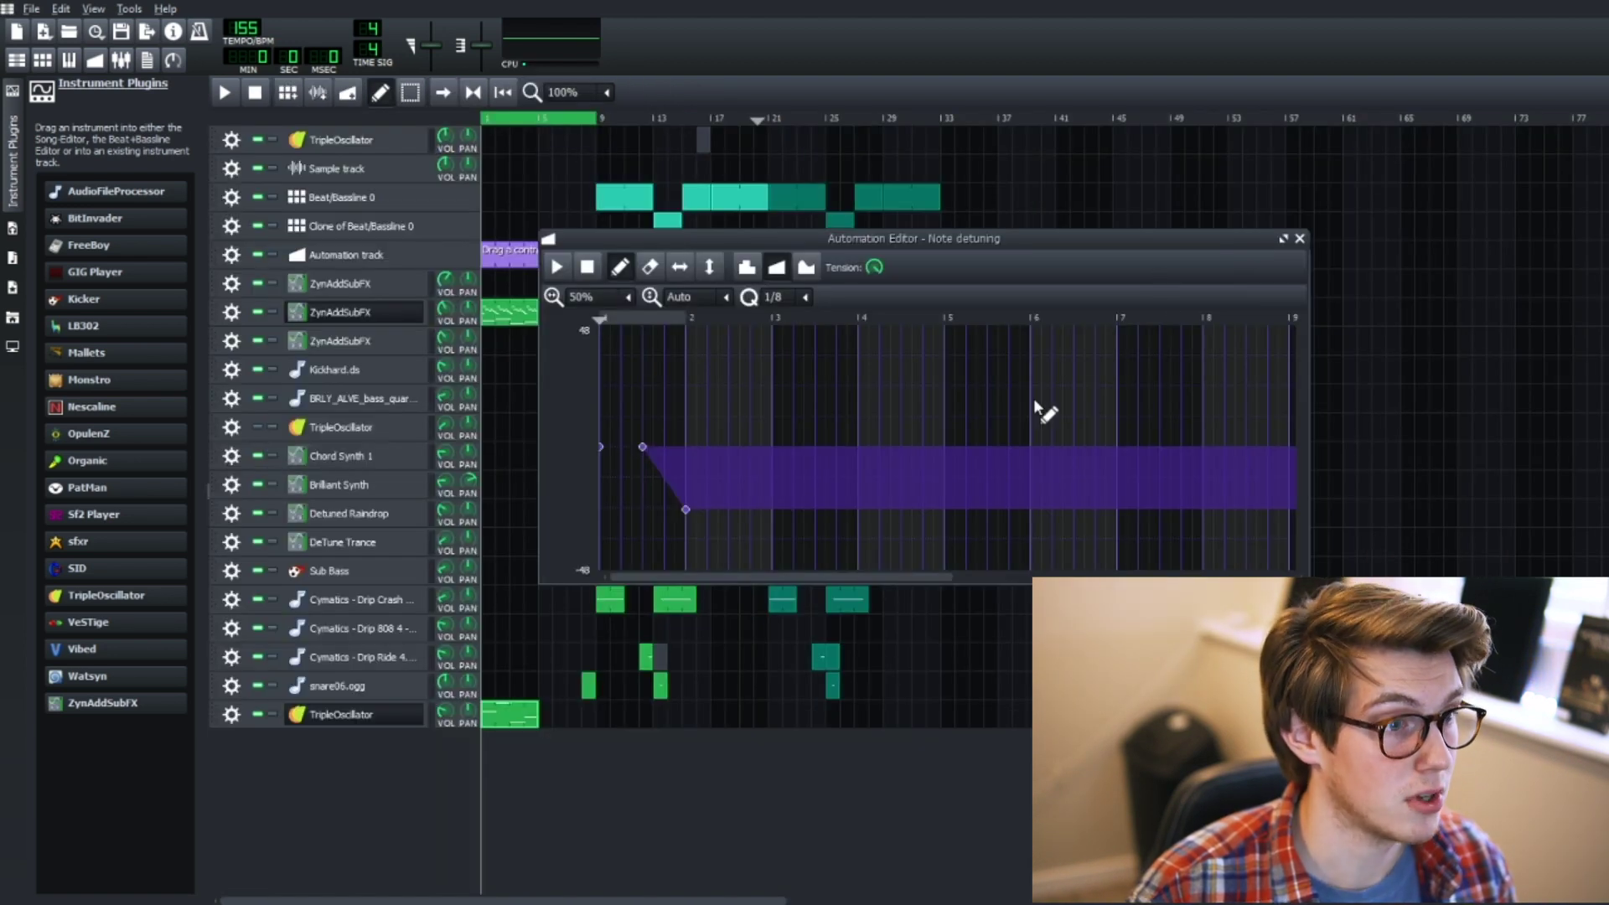
{"action": "left_click", "coordinate": [1298, 239]}
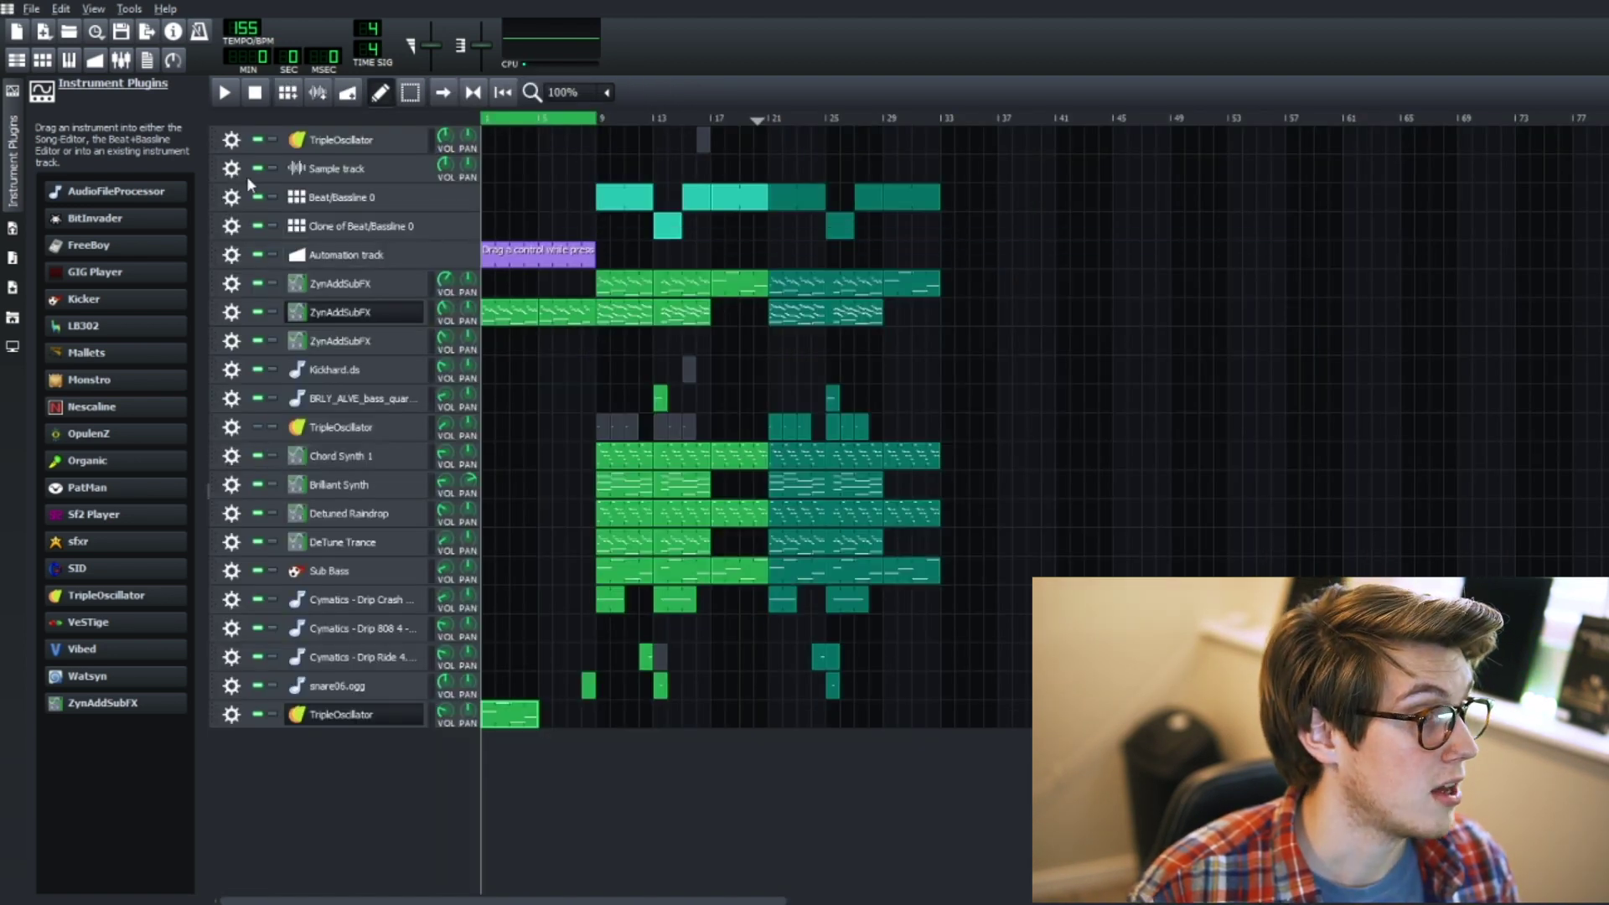
{"action": "mouse_move", "coordinate": [130, 276]}
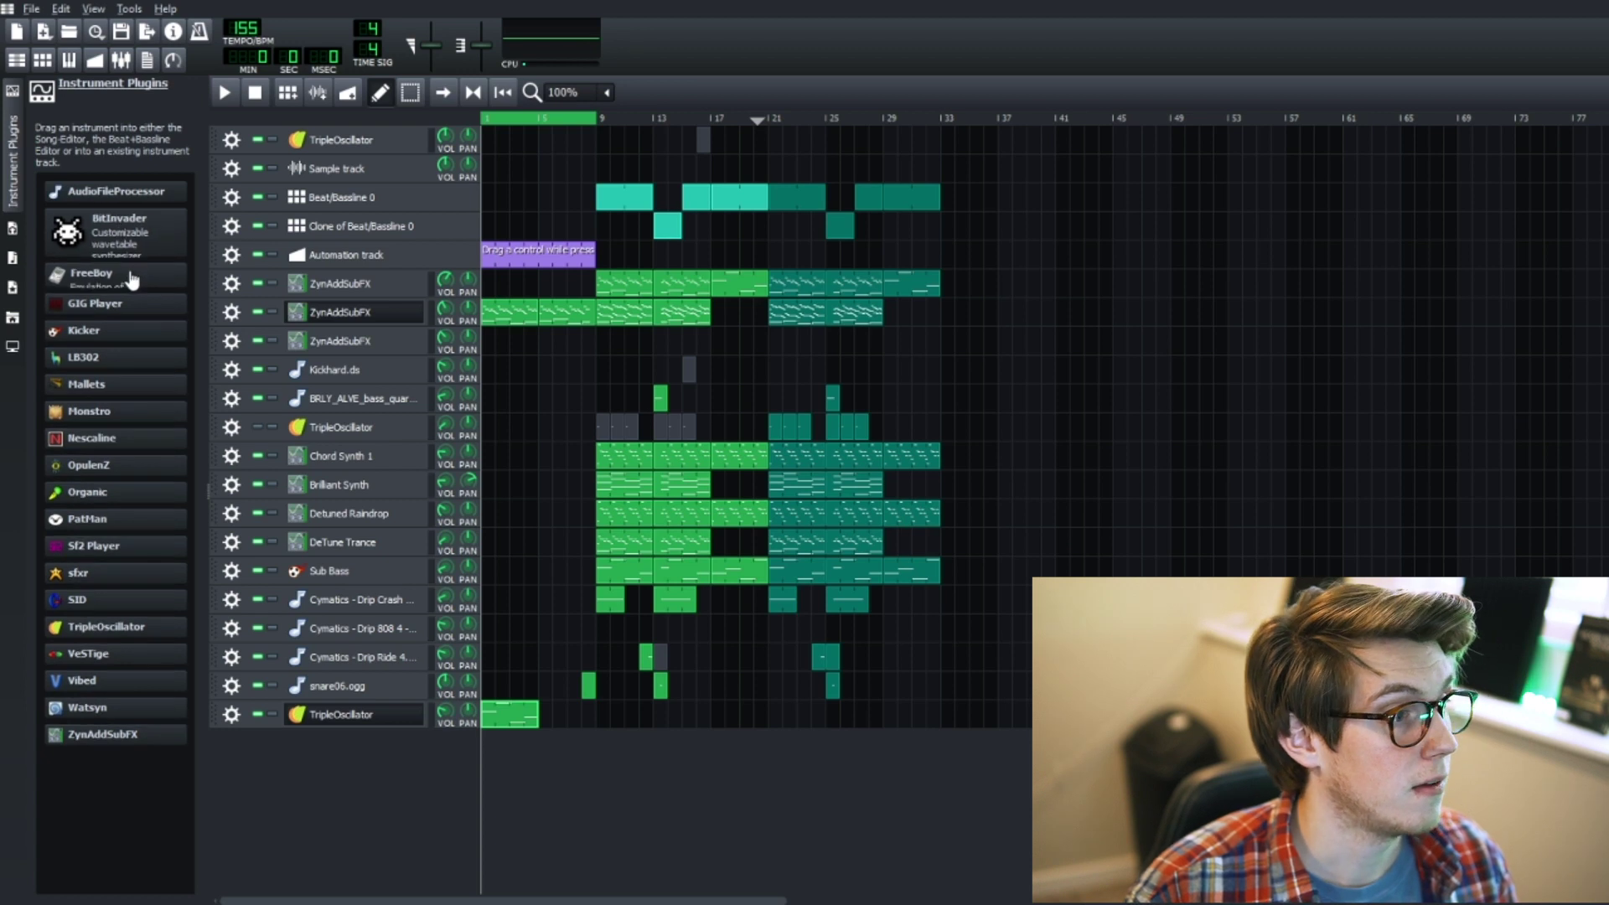
{"action": "mouse_move", "coordinate": [134, 346]}
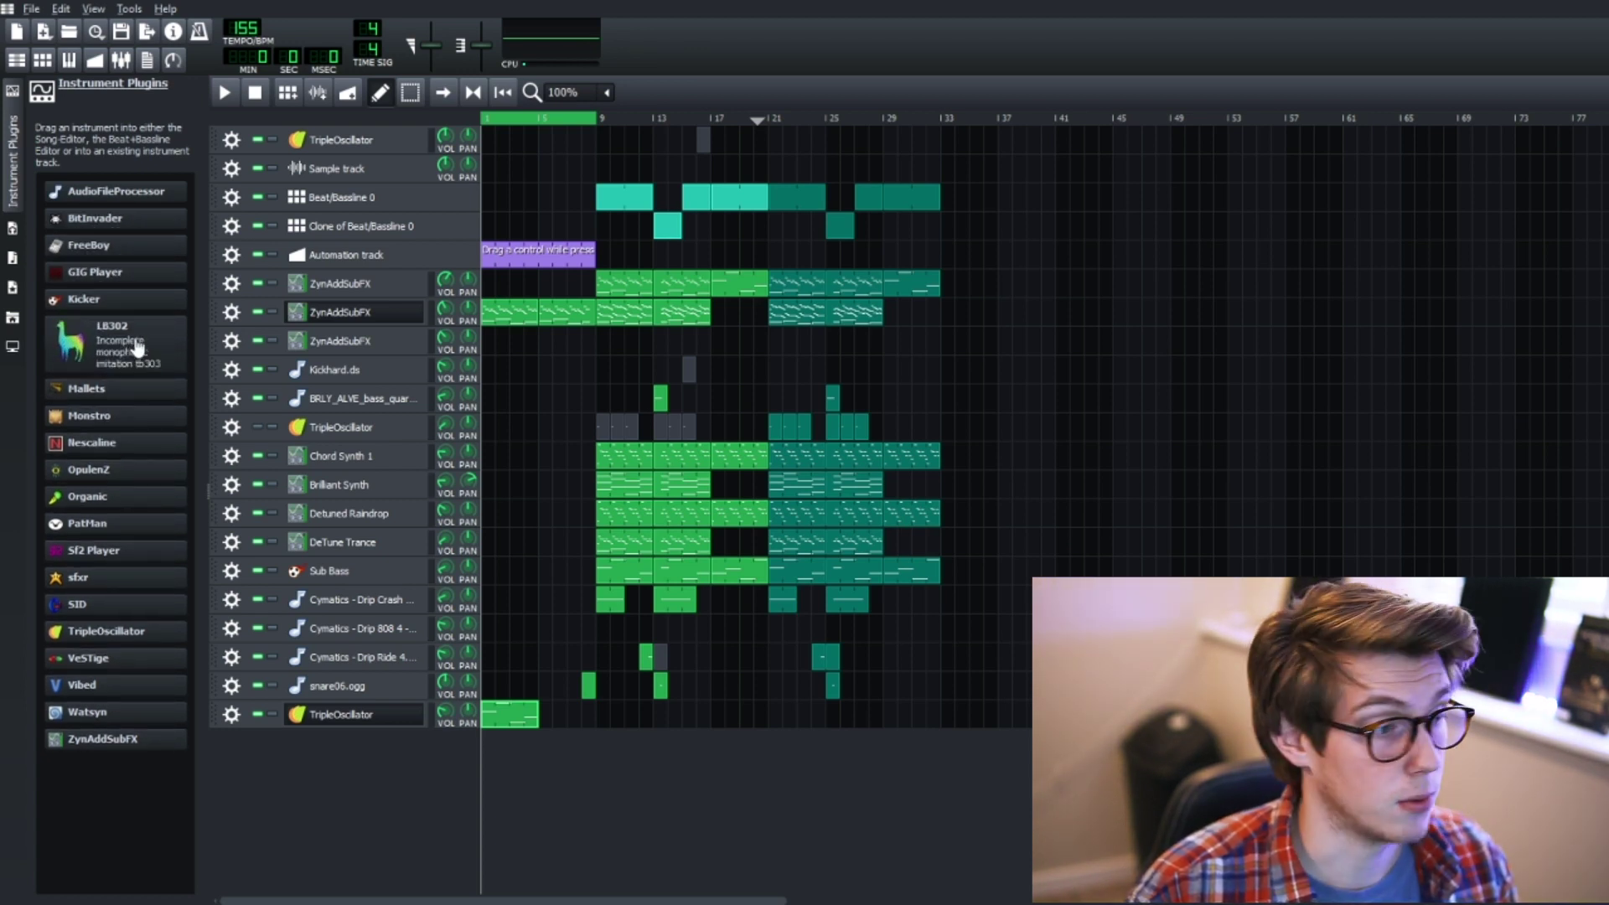
{"action": "mouse_move", "coordinate": [109, 624]}
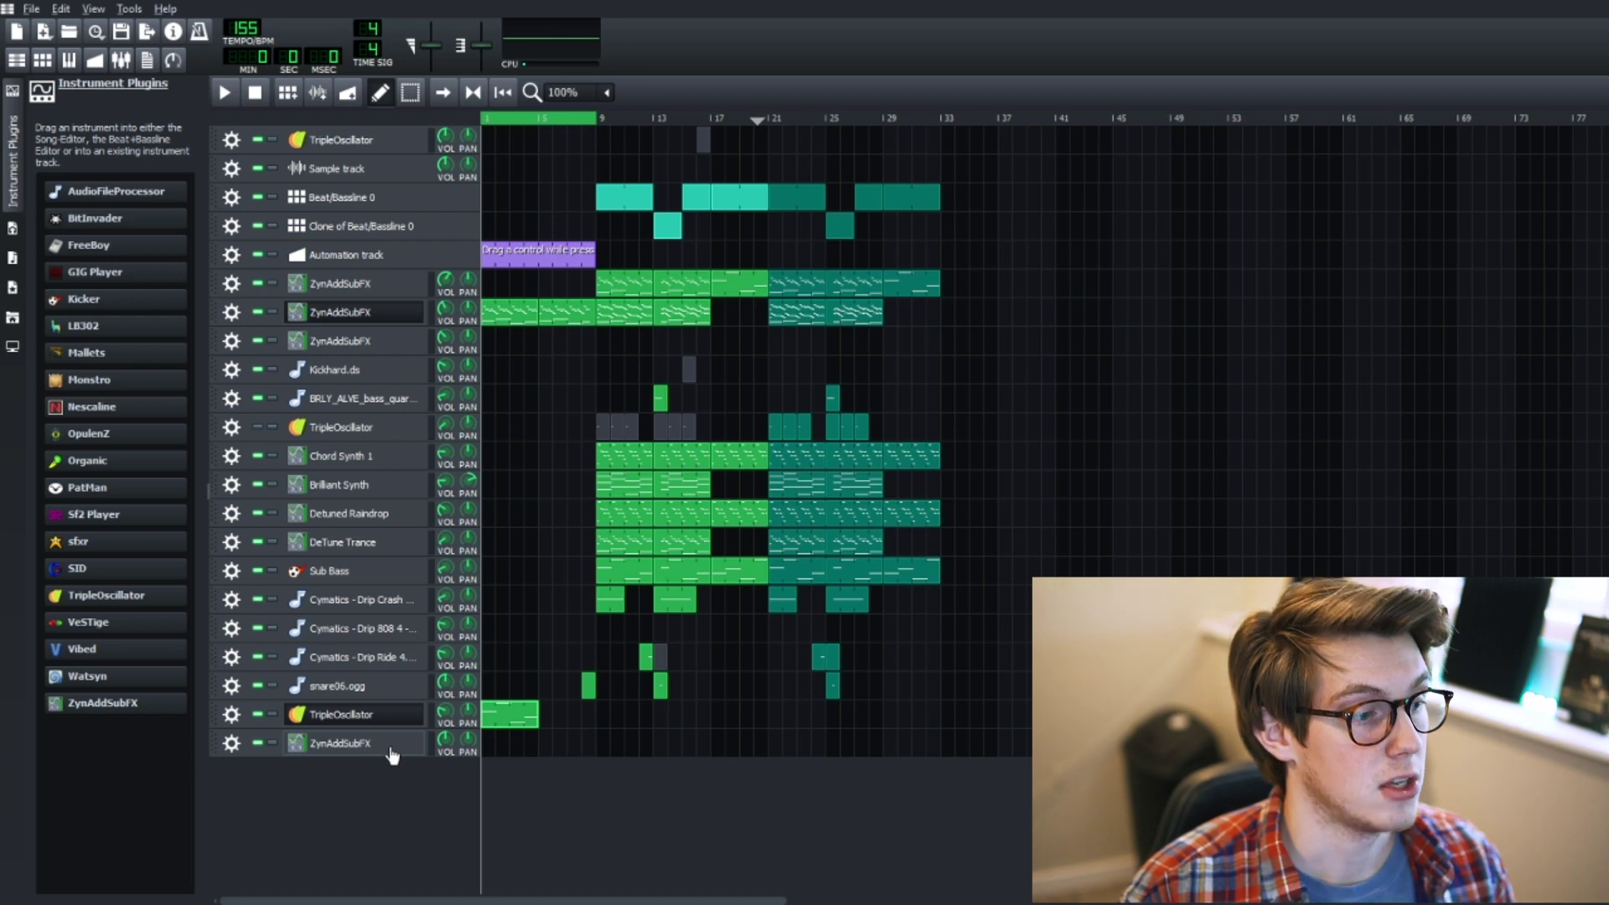
Open the ZynAddSubFX instrument window and raise its pitch-bend RANGE value
{"action": "left_click", "coordinate": [390, 751]}
{"action": "left_click_drag", "start_coordinate": [385, 362], "coordinate": [1324, 283]}
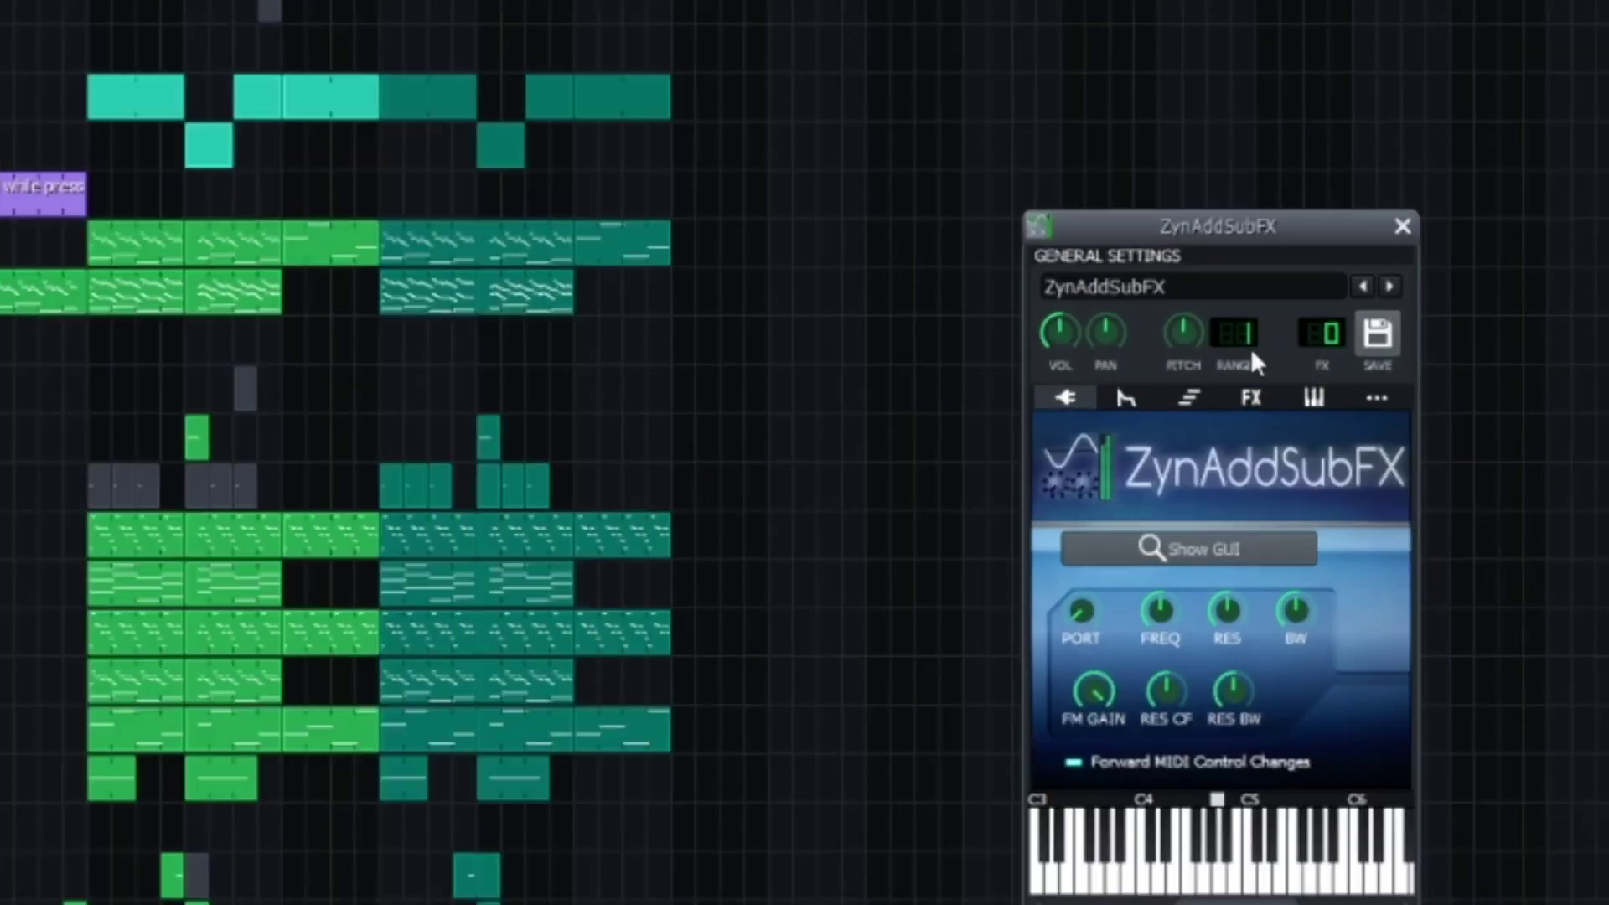
{"action": "left_click_drag", "start_coordinate": [1250, 349], "coordinate": [1250, 302]}
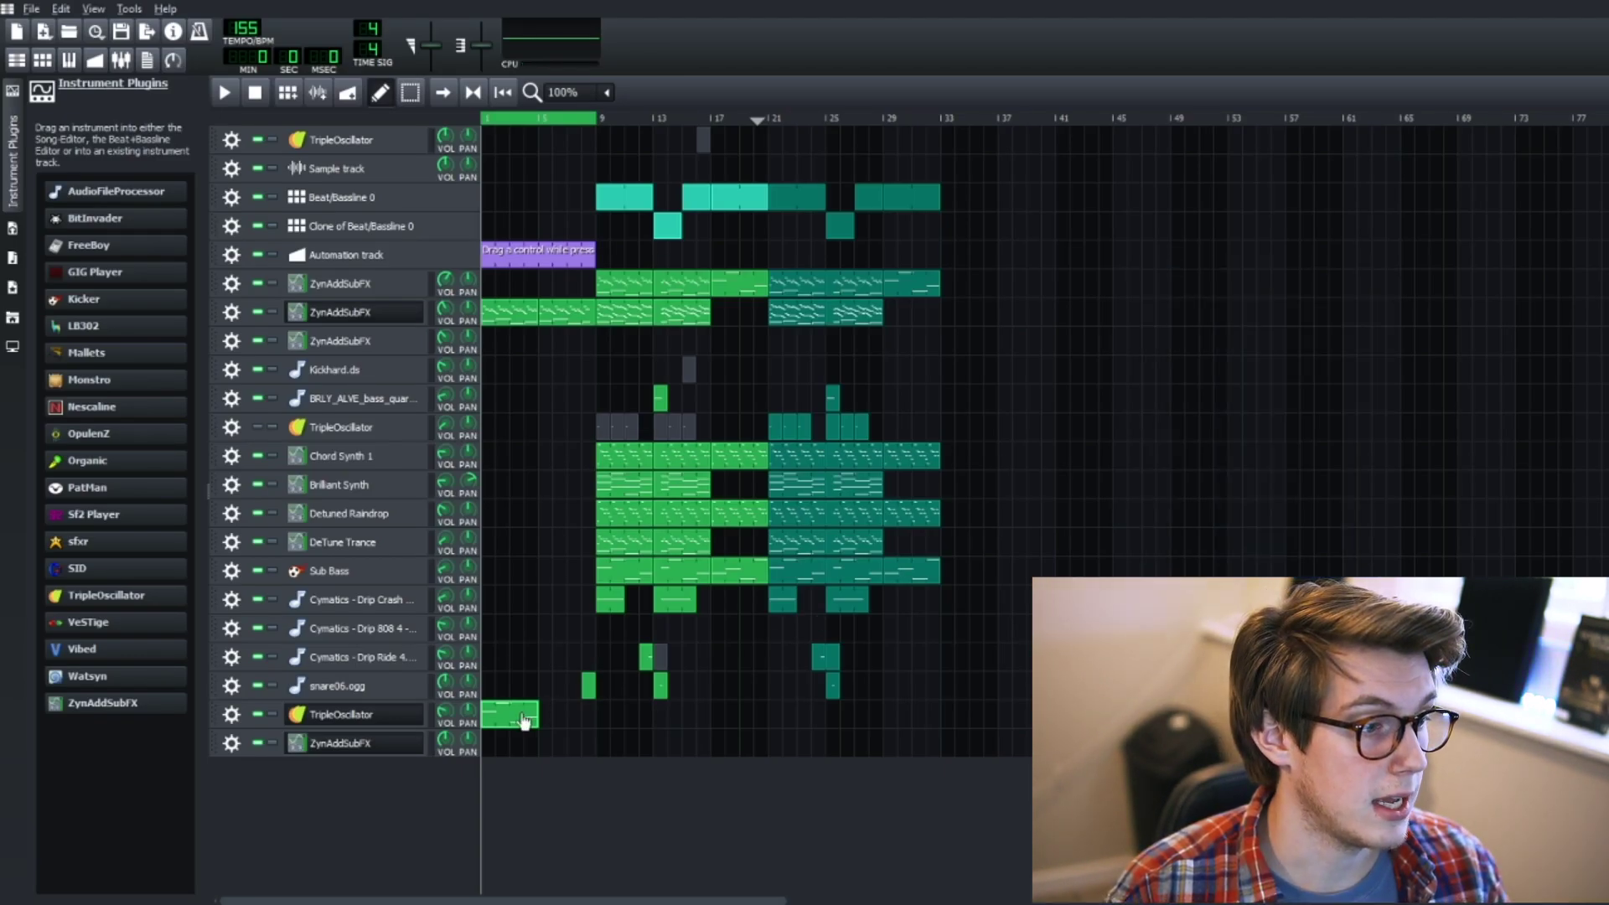
Copy the TripleOscillator melody clip onto the ZynAddSubFX track, open it in the piano roll, and preview it
{"action": "left_click_drag", "start_coordinate": [528, 716], "coordinate": [504, 762]}
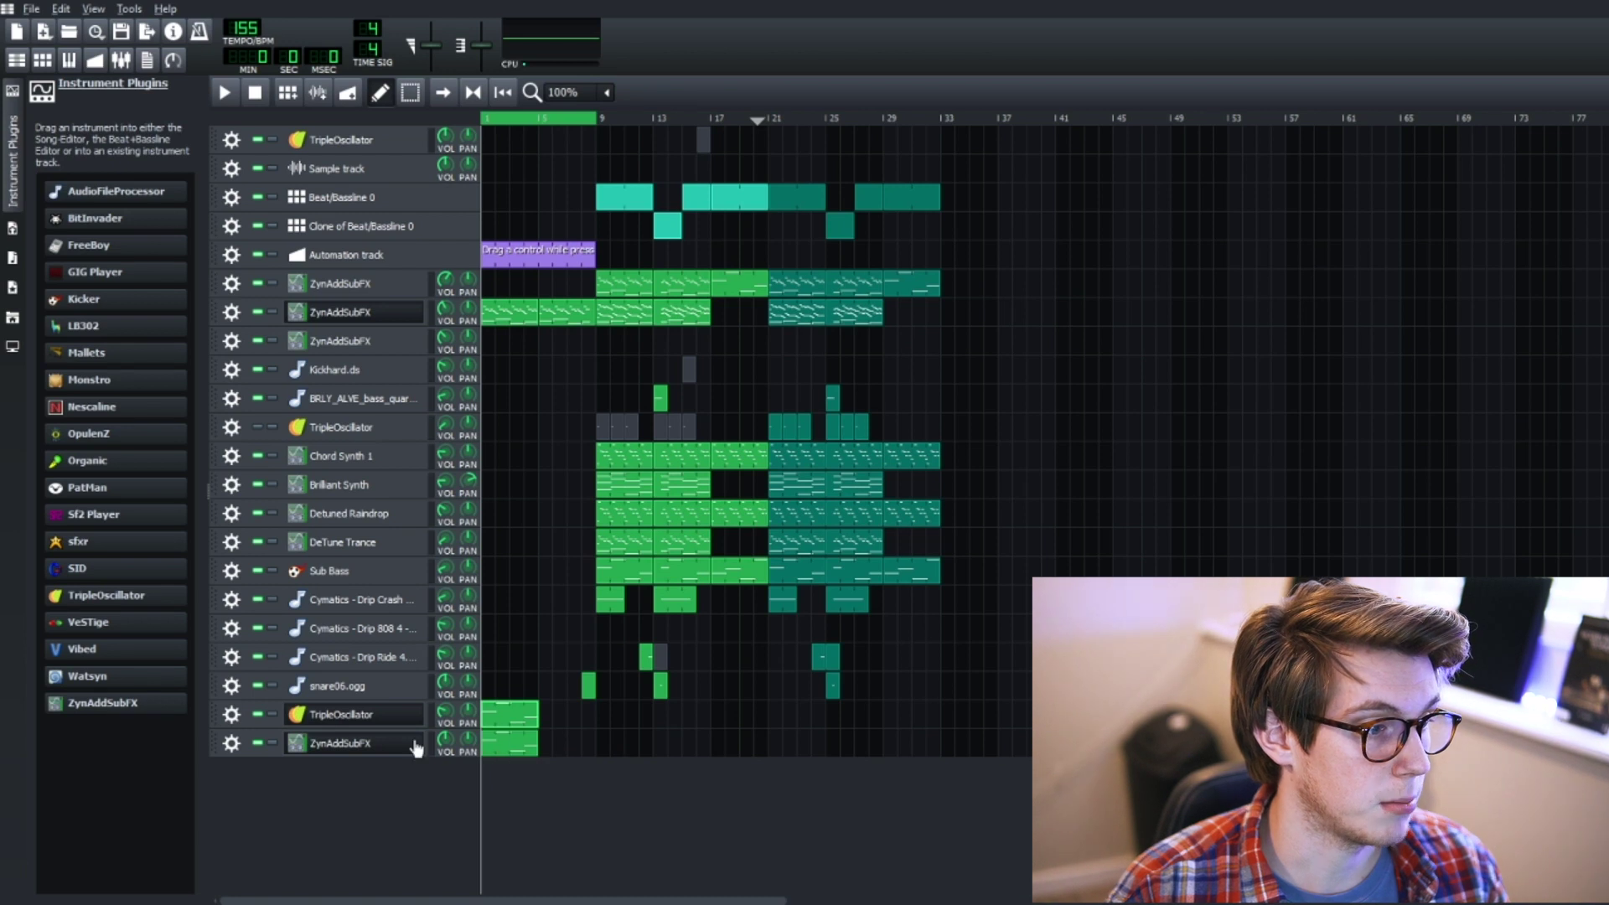
{"action": "double_click", "coordinate": [505, 752]}
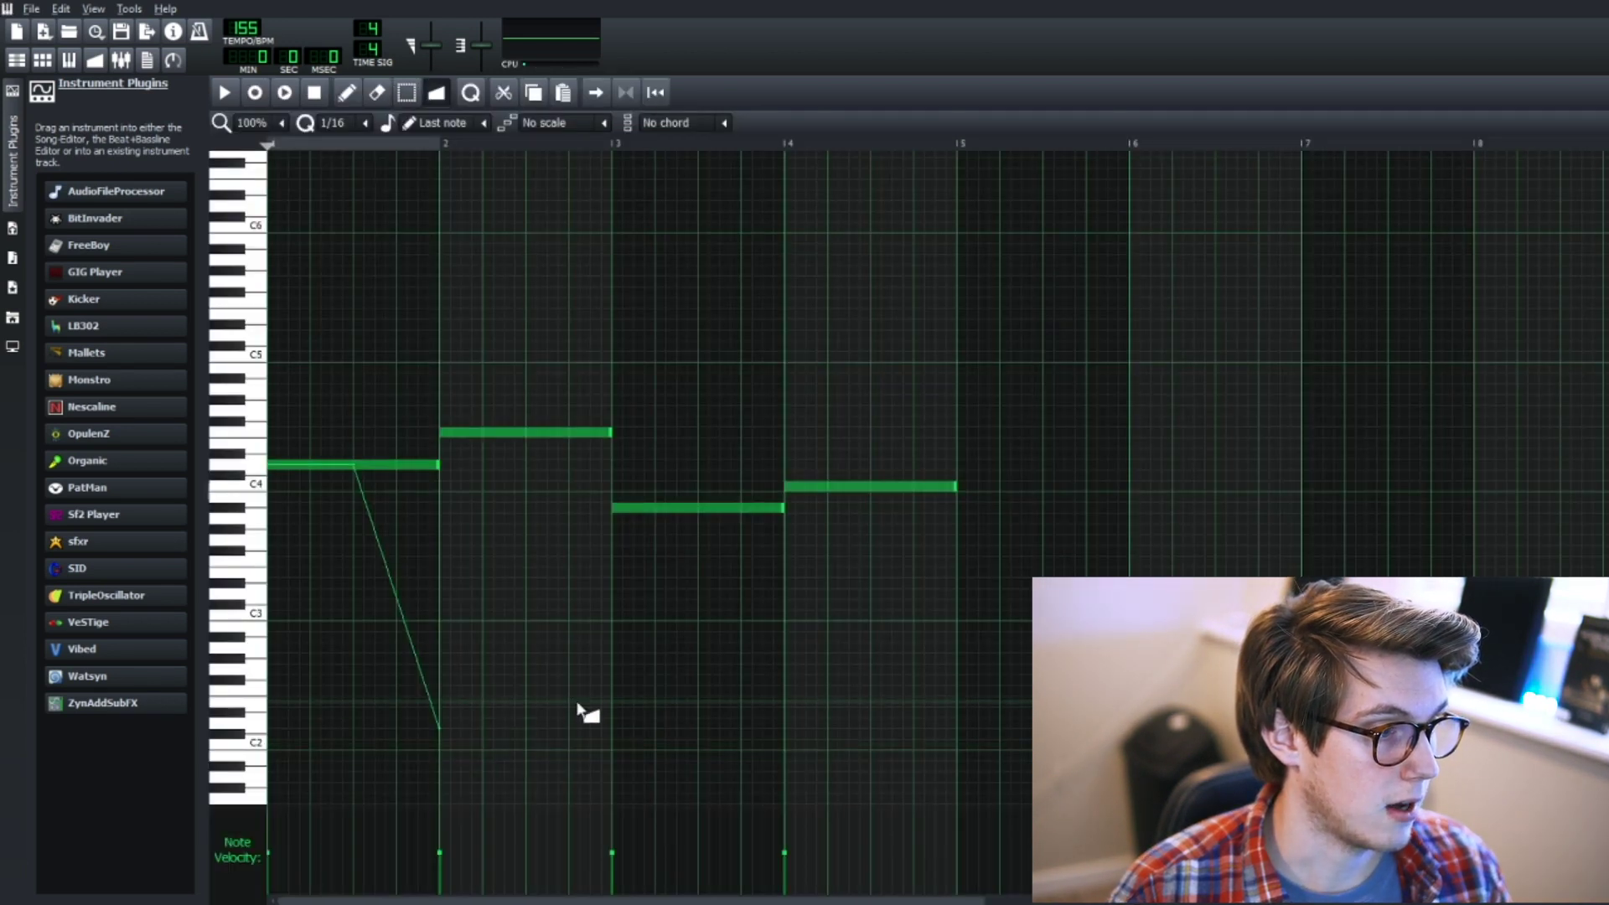
{"action": "key", "text": "space"}
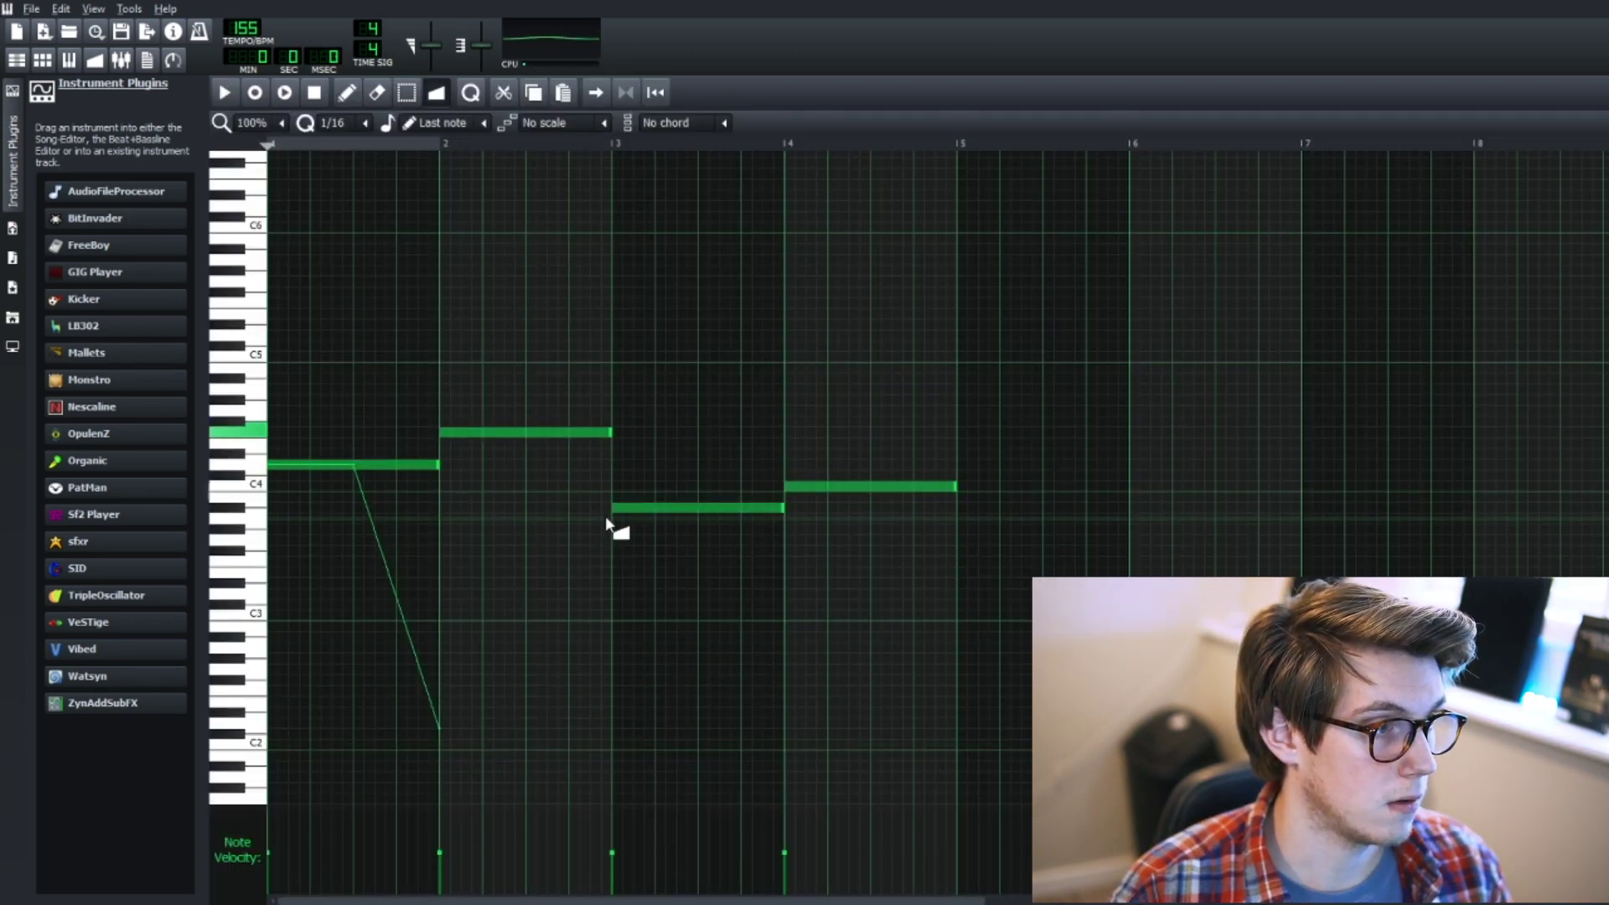
{"action": "key", "text": "space"}
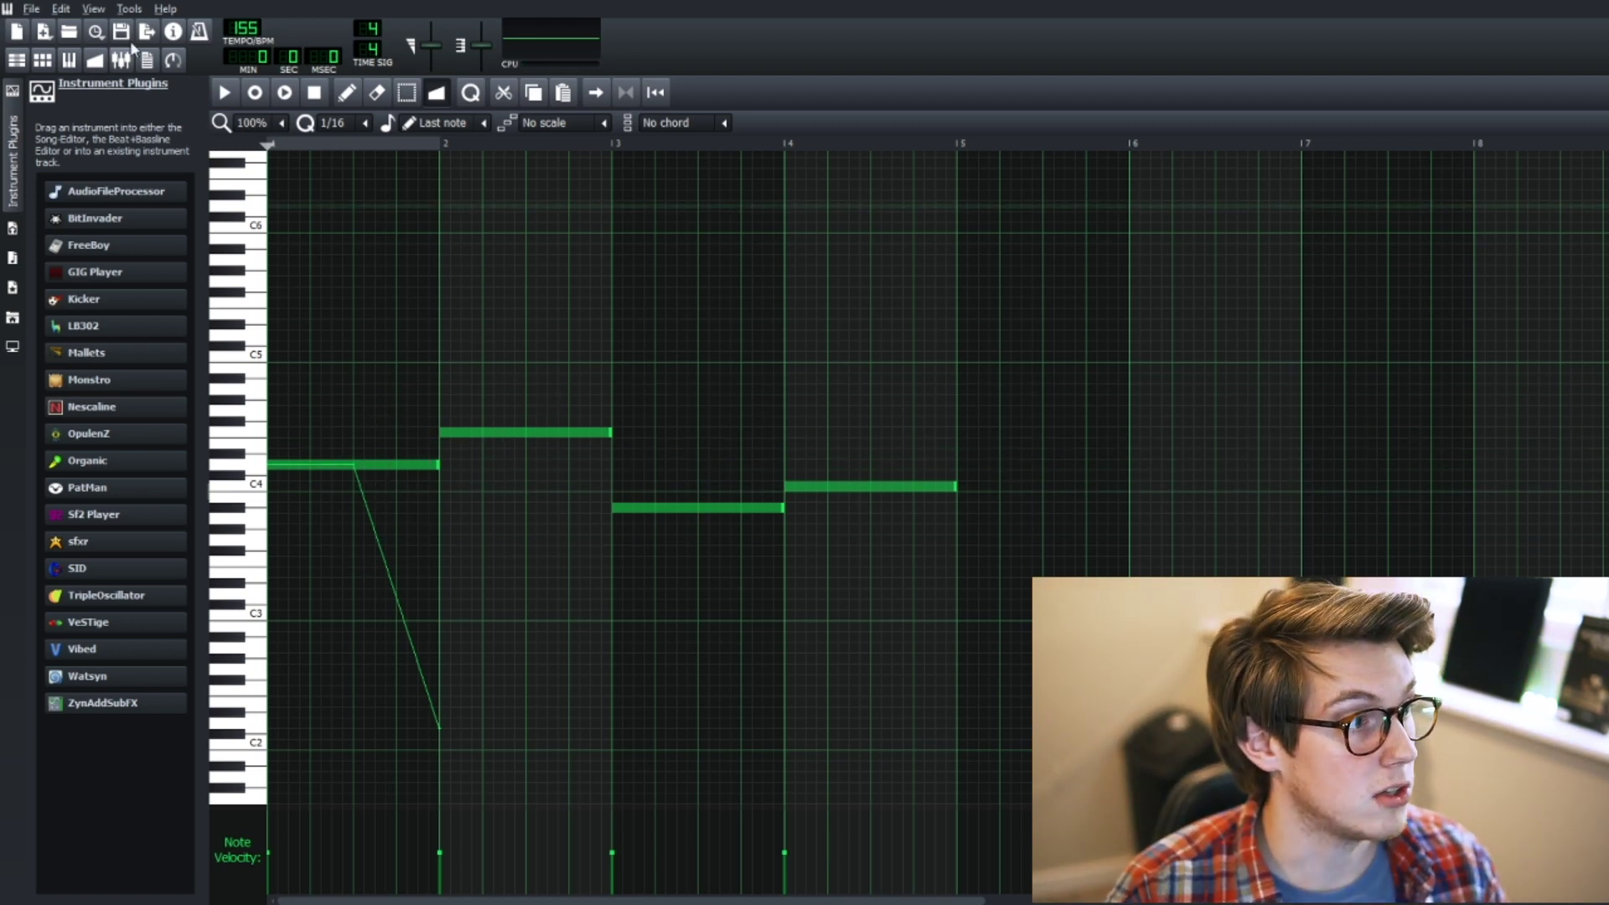
Add an automation track linked to the ZynAddSubFX pitch knob, stretched to match the melody clip
{"action": "left_click", "coordinate": [16, 59]}
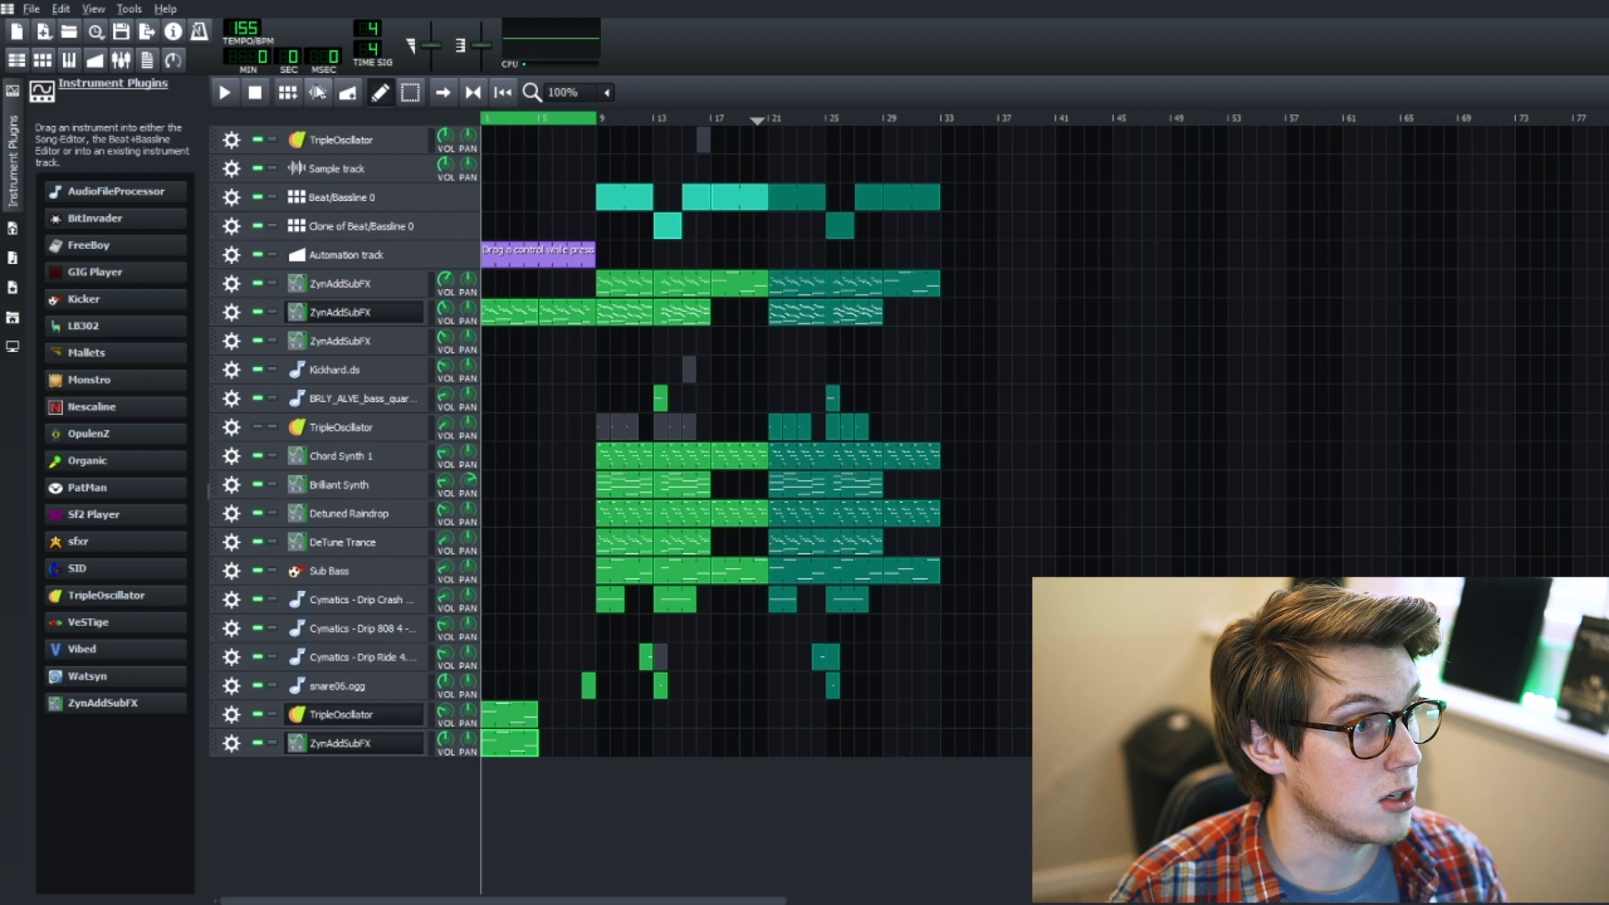
{"action": "left_click", "coordinate": [347, 93]}
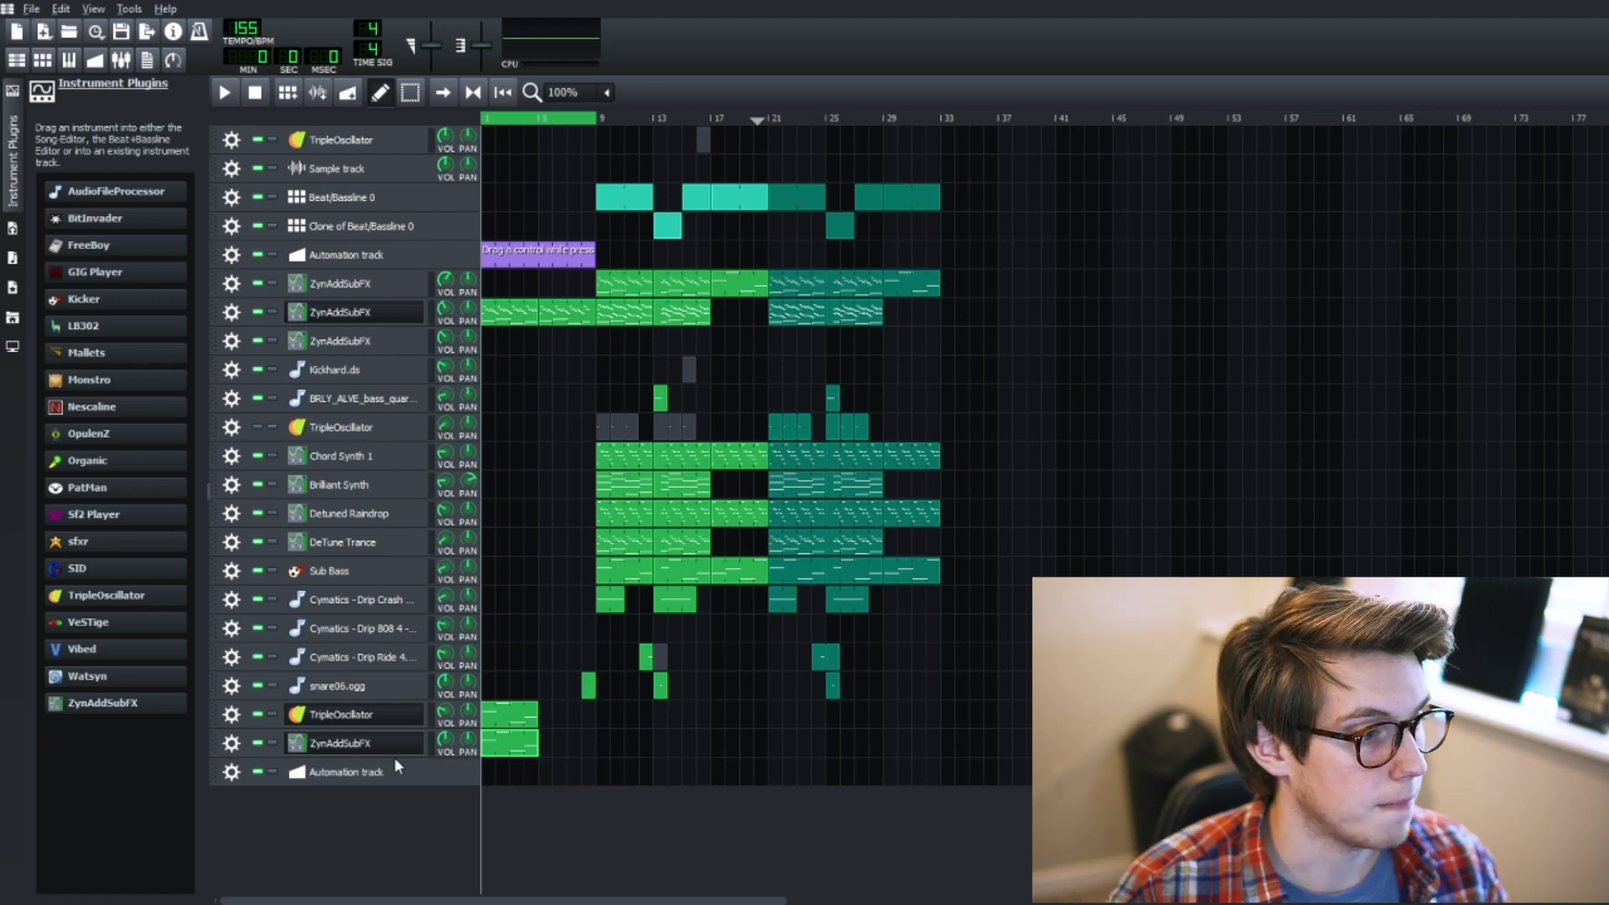
{"action": "left_click", "coordinate": [363, 745]}
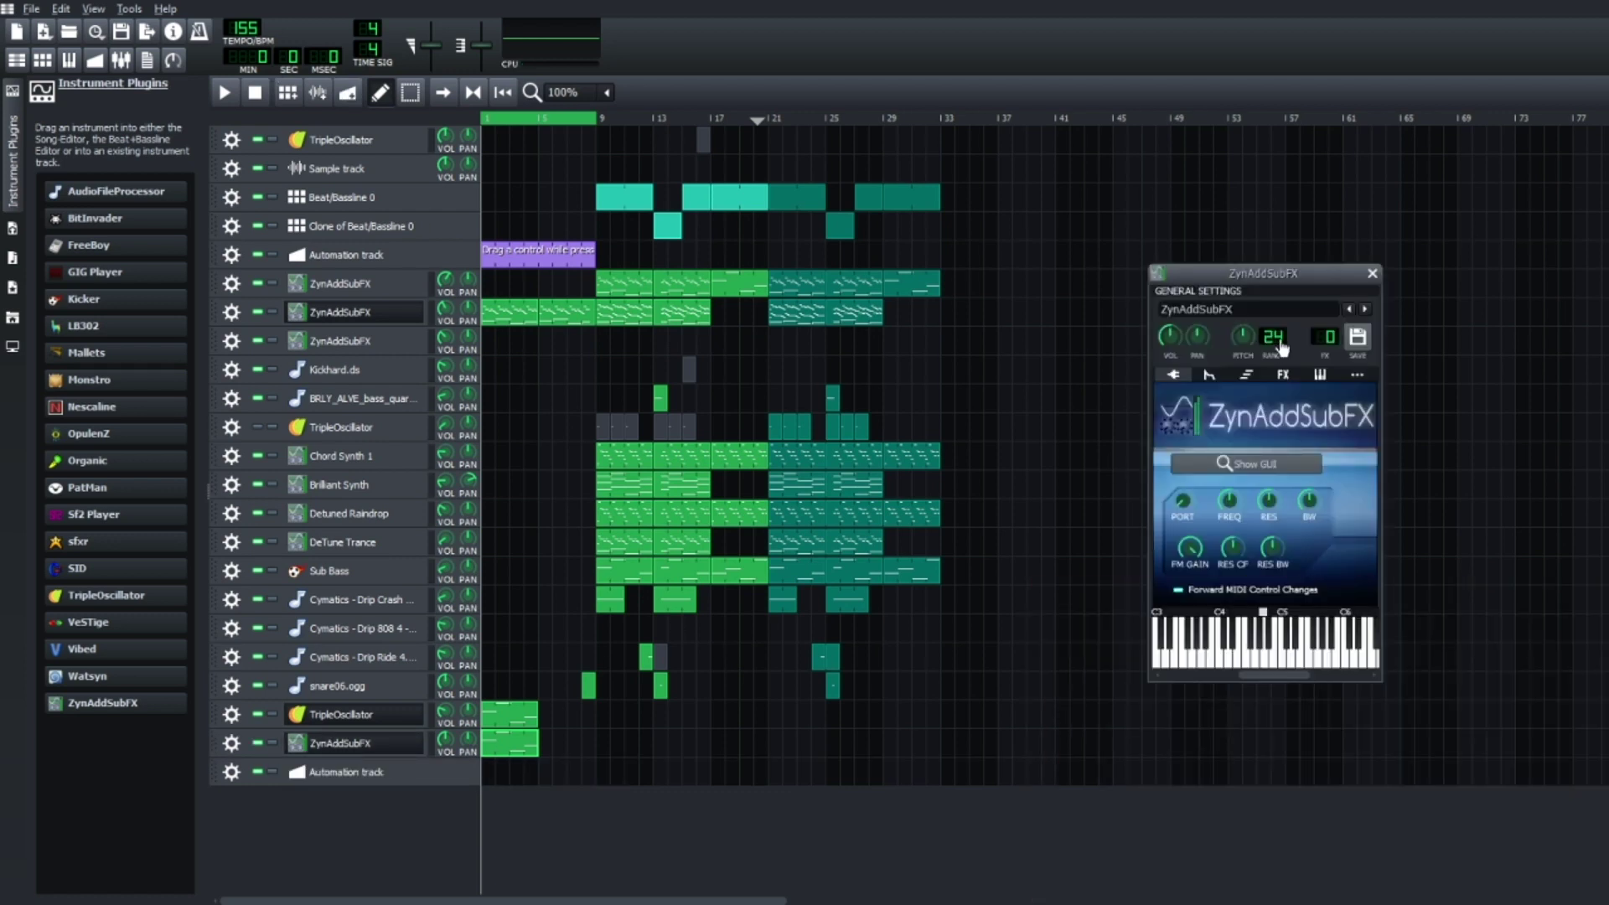
{"action": "left_click_drag", "start_coordinate": [968, 535], "coordinate": [493, 773]}
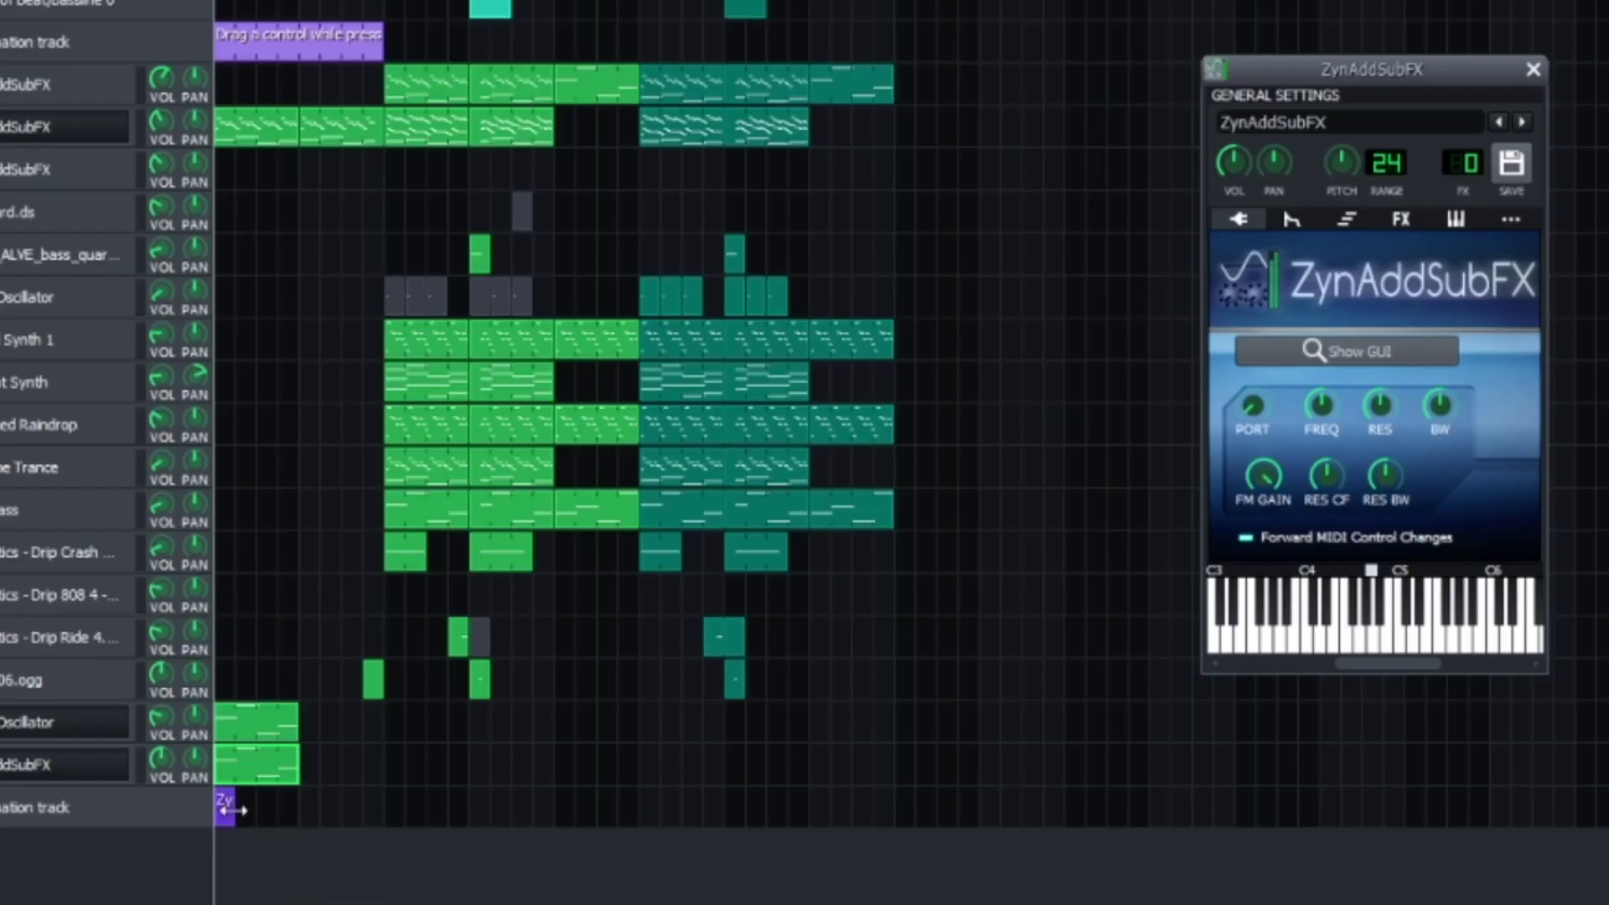
{"action": "left_click_drag", "start_coordinate": [233, 810], "coordinate": [299, 805]}
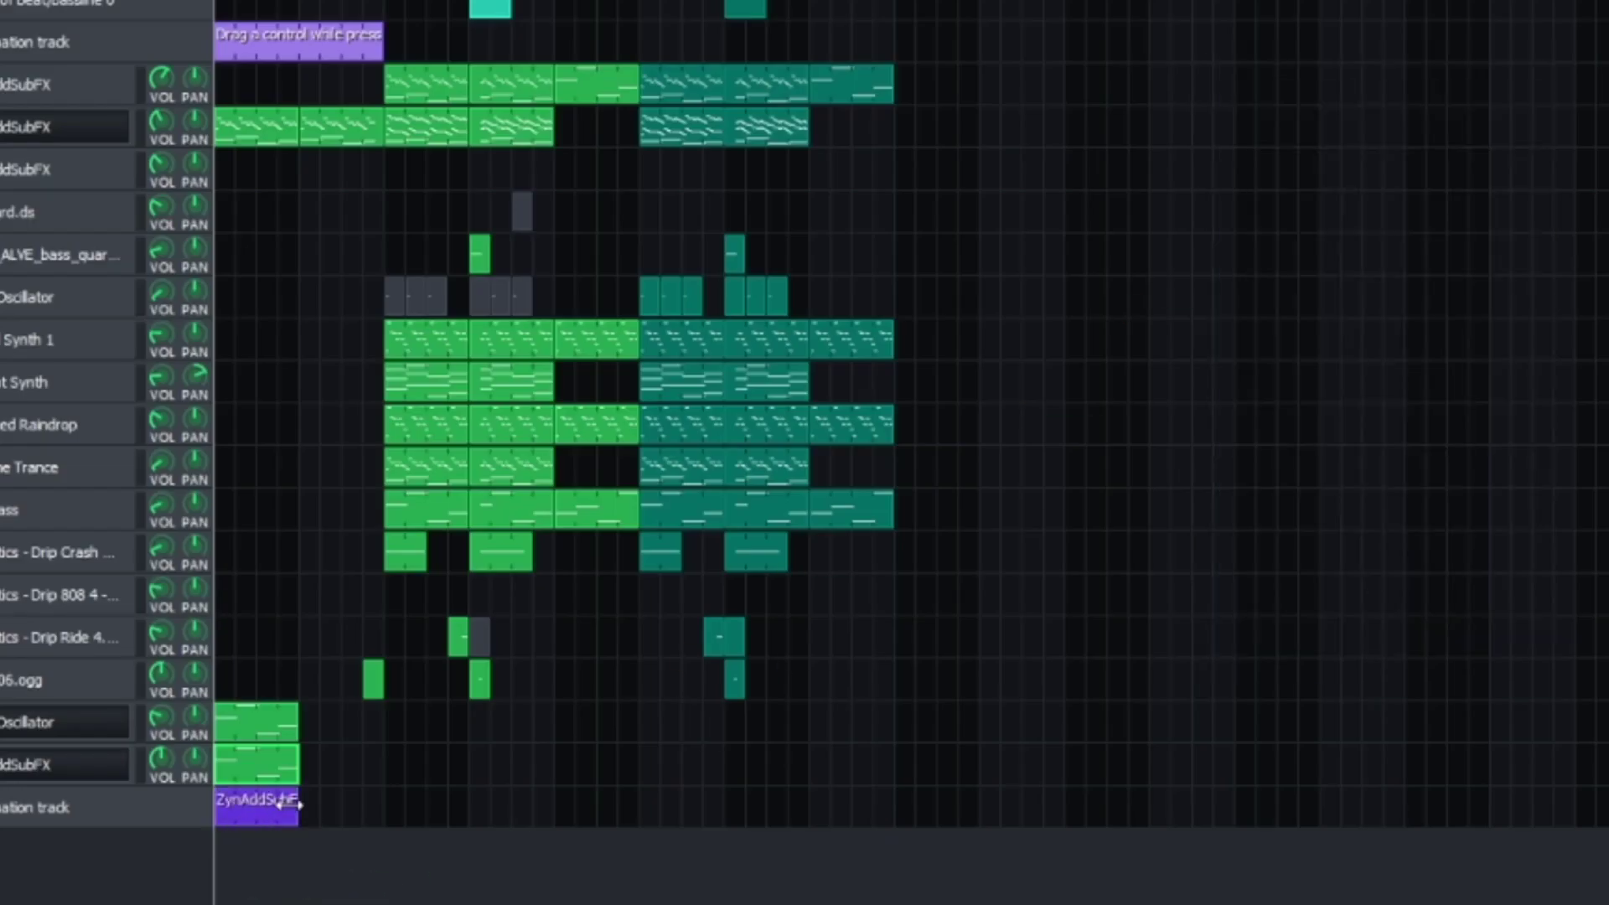
Draw a linear pitch ramp before bar 2 in the Automation Editor, then stop playback
{"action": "double_click", "coordinate": [260, 811]}
{"action": "left_click_drag", "start_coordinate": [645, 422], "coordinate": [678, 577]}
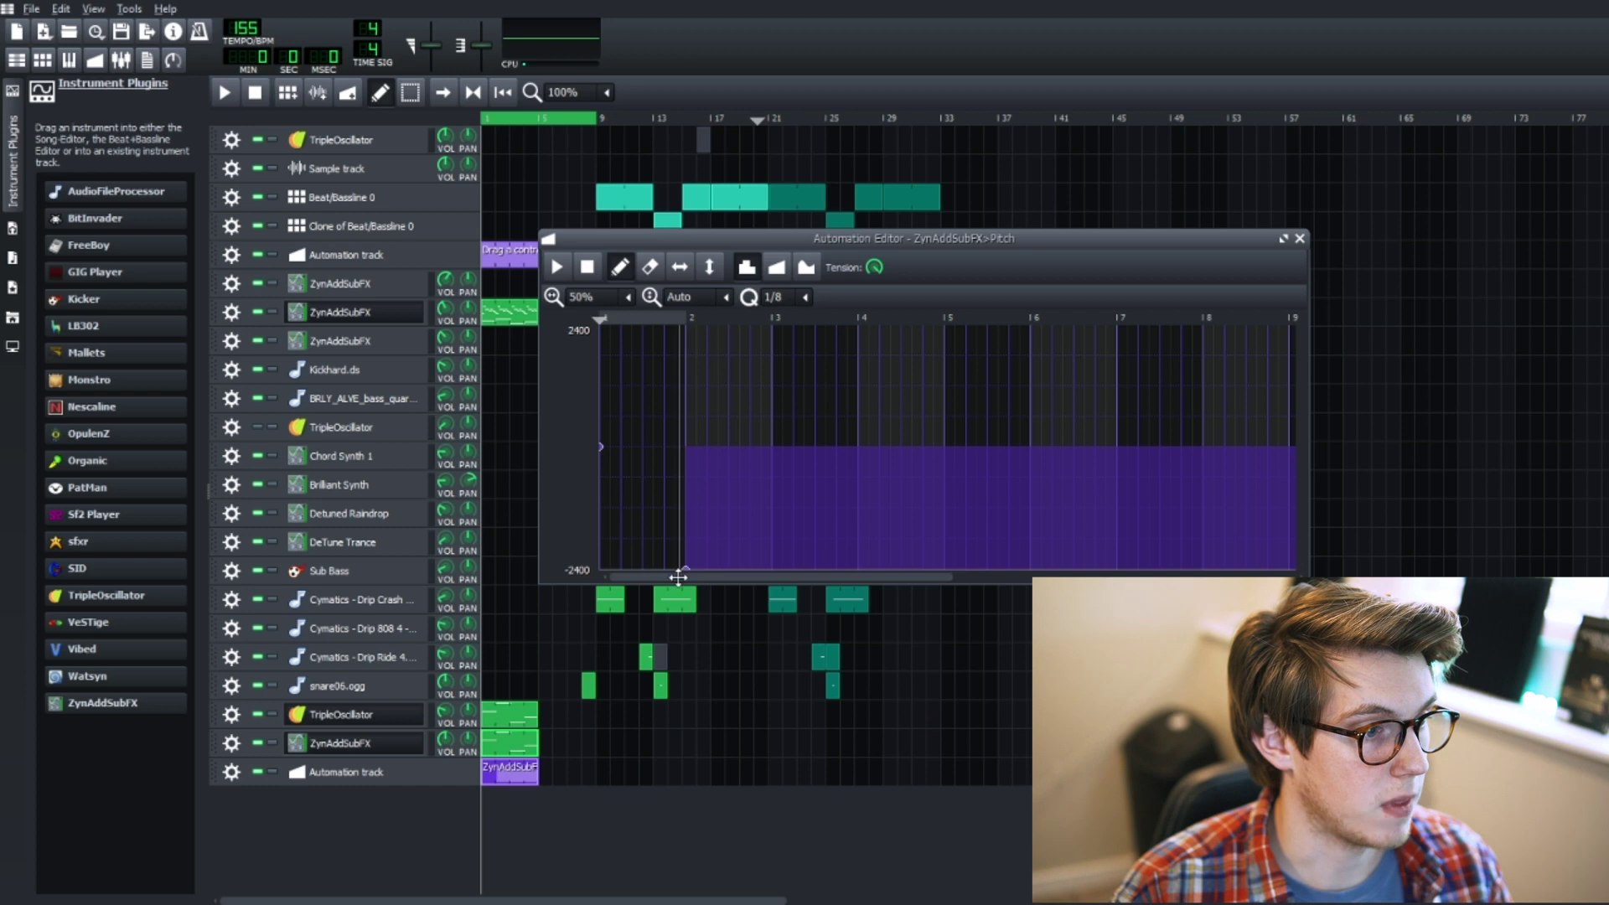
{"action": "left_click", "coordinate": [642, 446]}
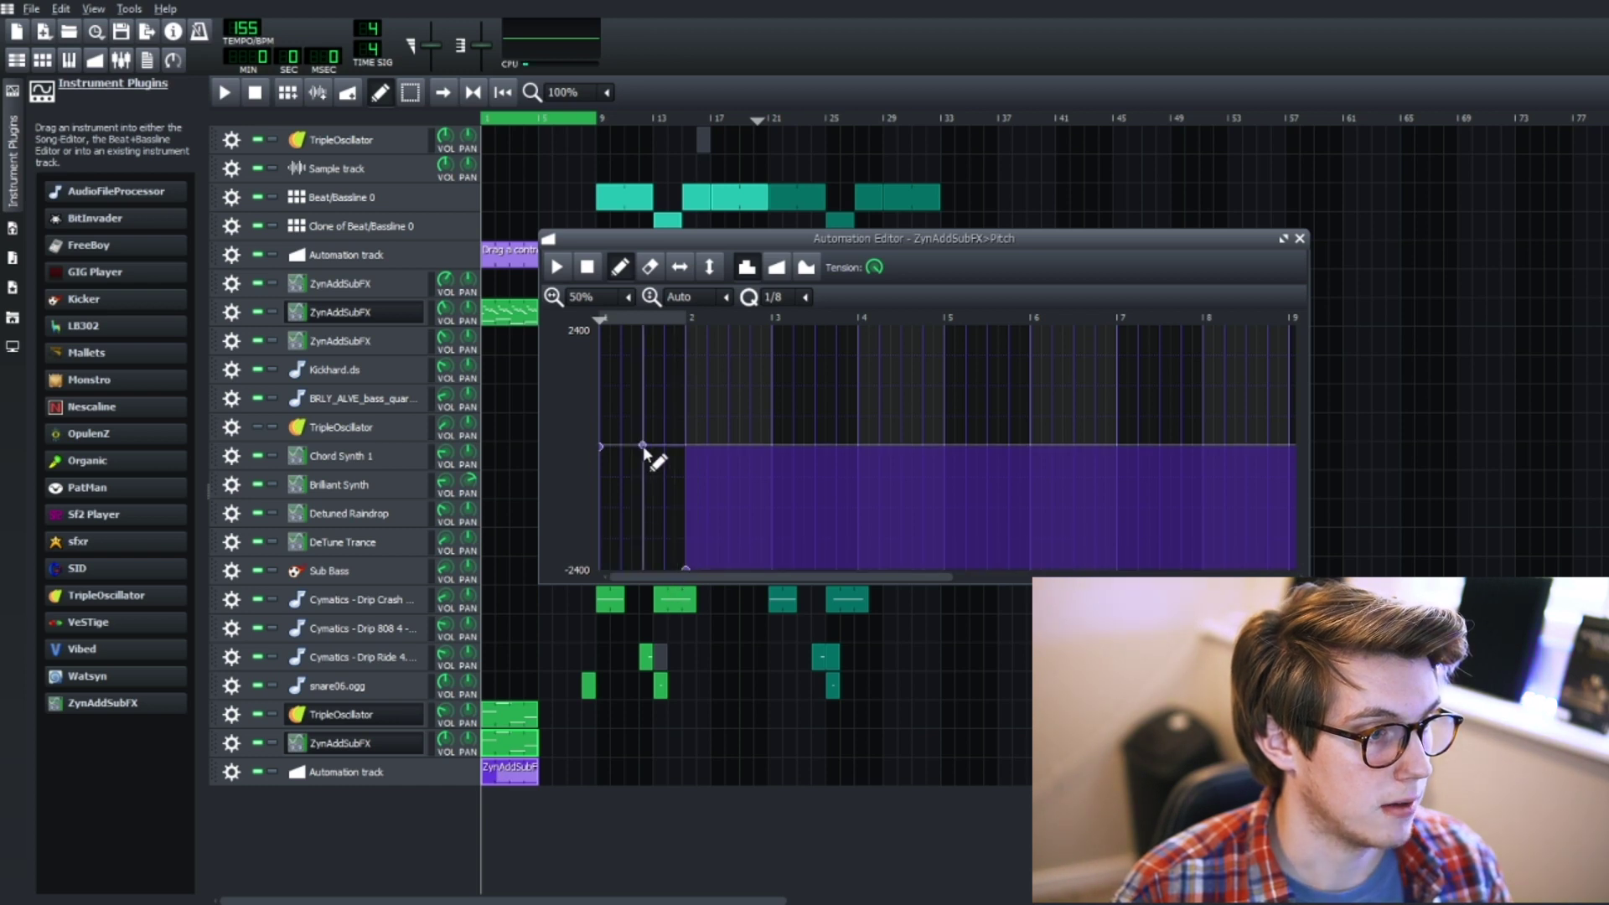
{"action": "left_click", "coordinate": [776, 266]}
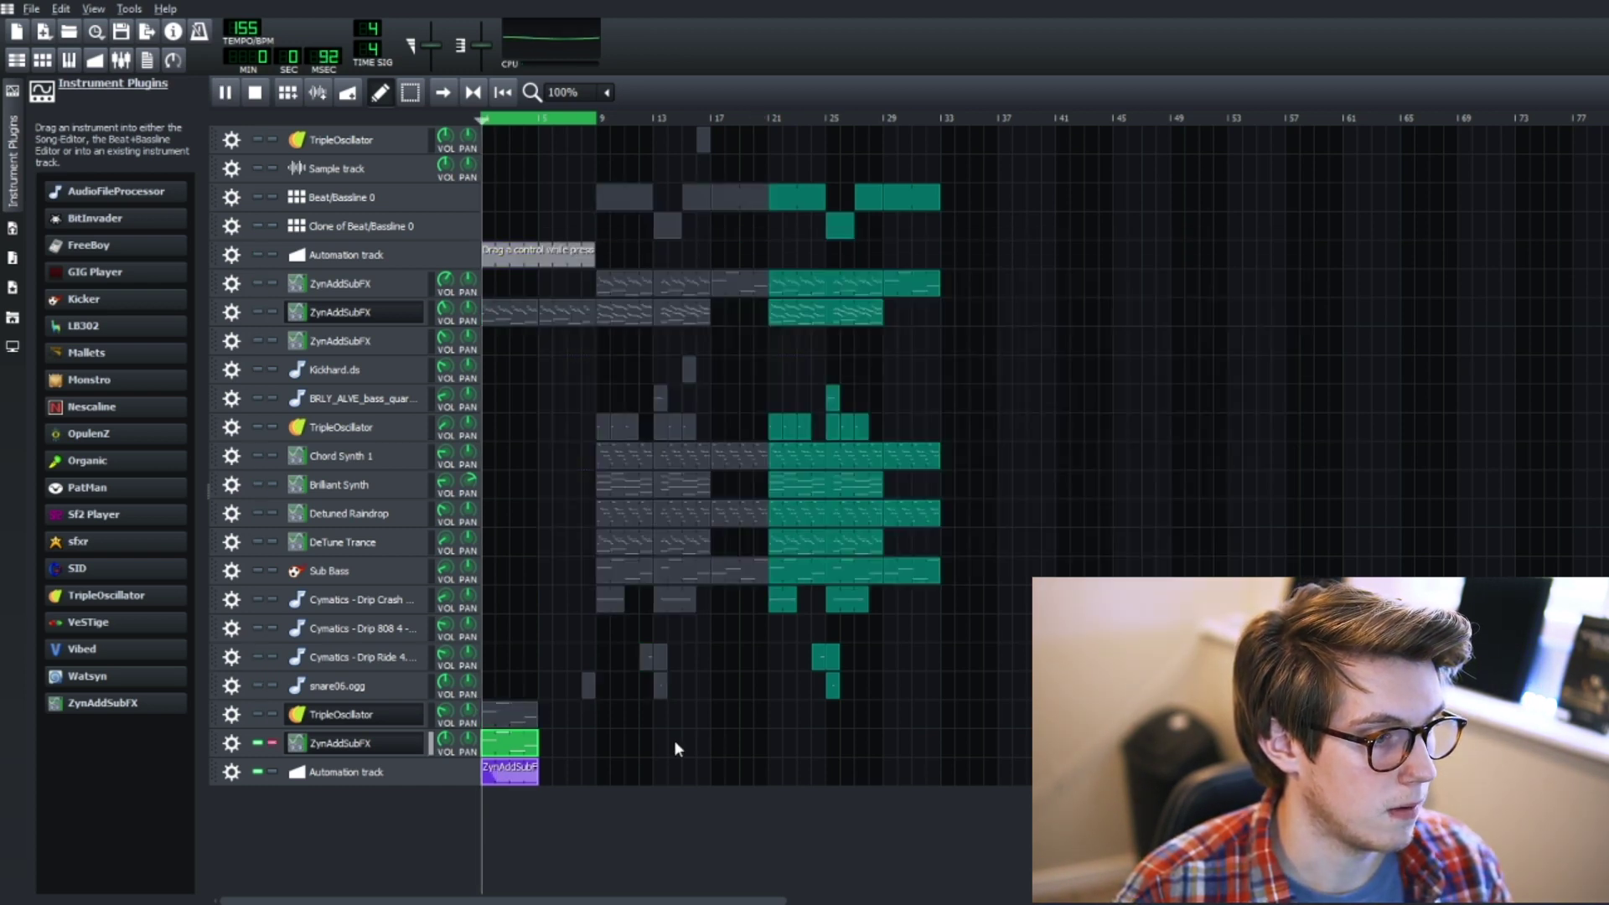
{"action": "key", "text": "space"}
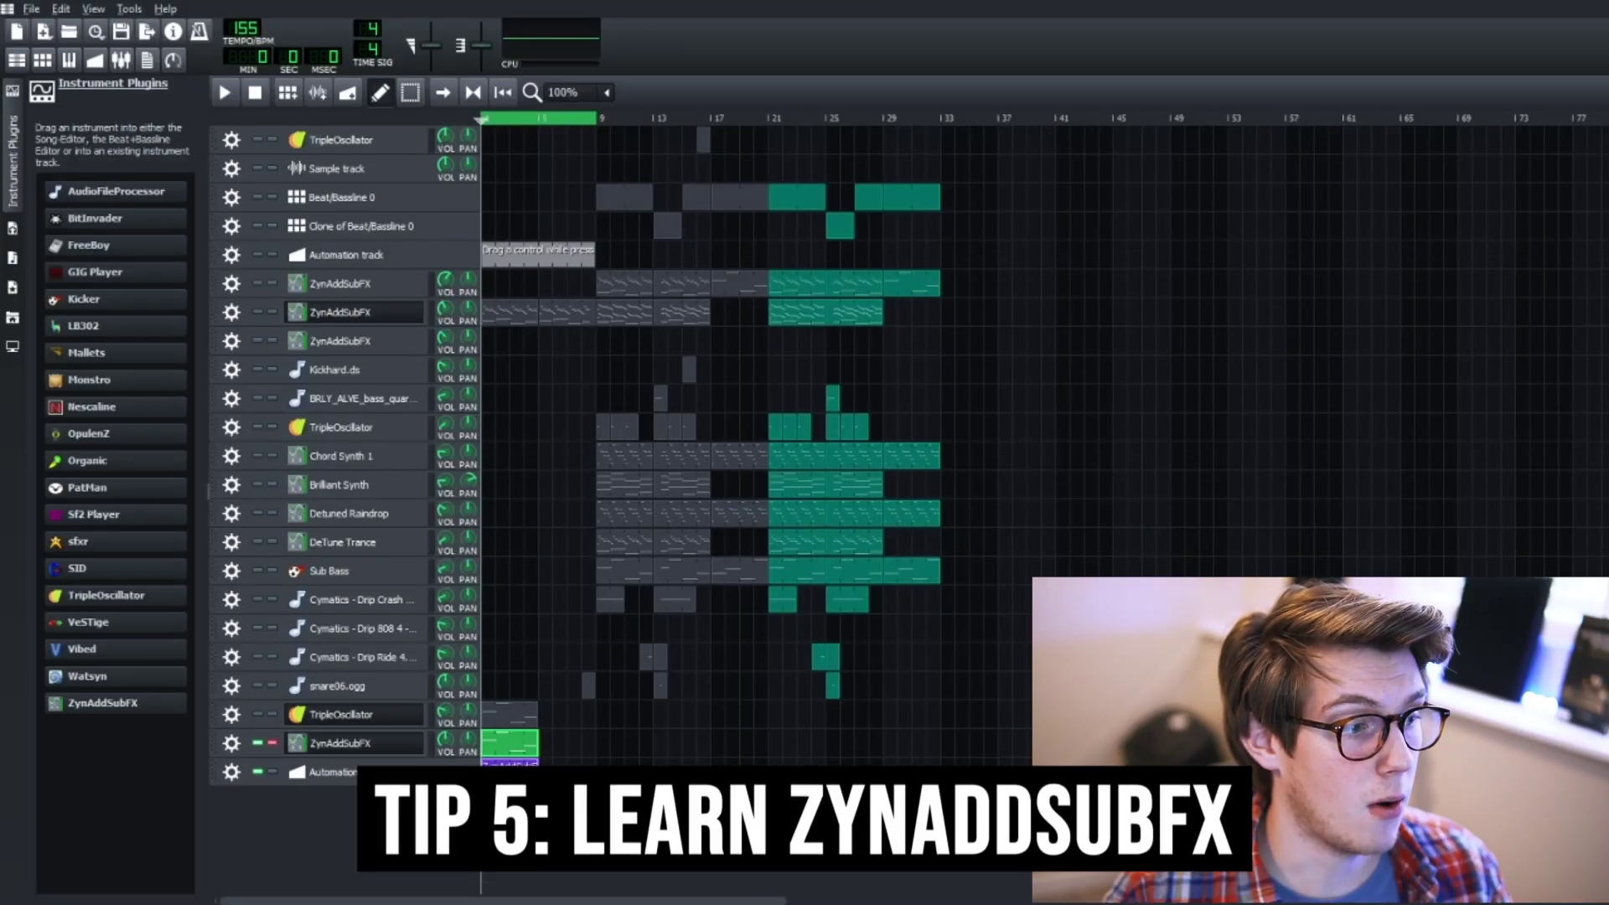
Unsolo the bottom ZynAddSubFX track, solo the second ZynAddSubFX track, and play it
{"action": "left_click", "coordinate": [271, 742]}
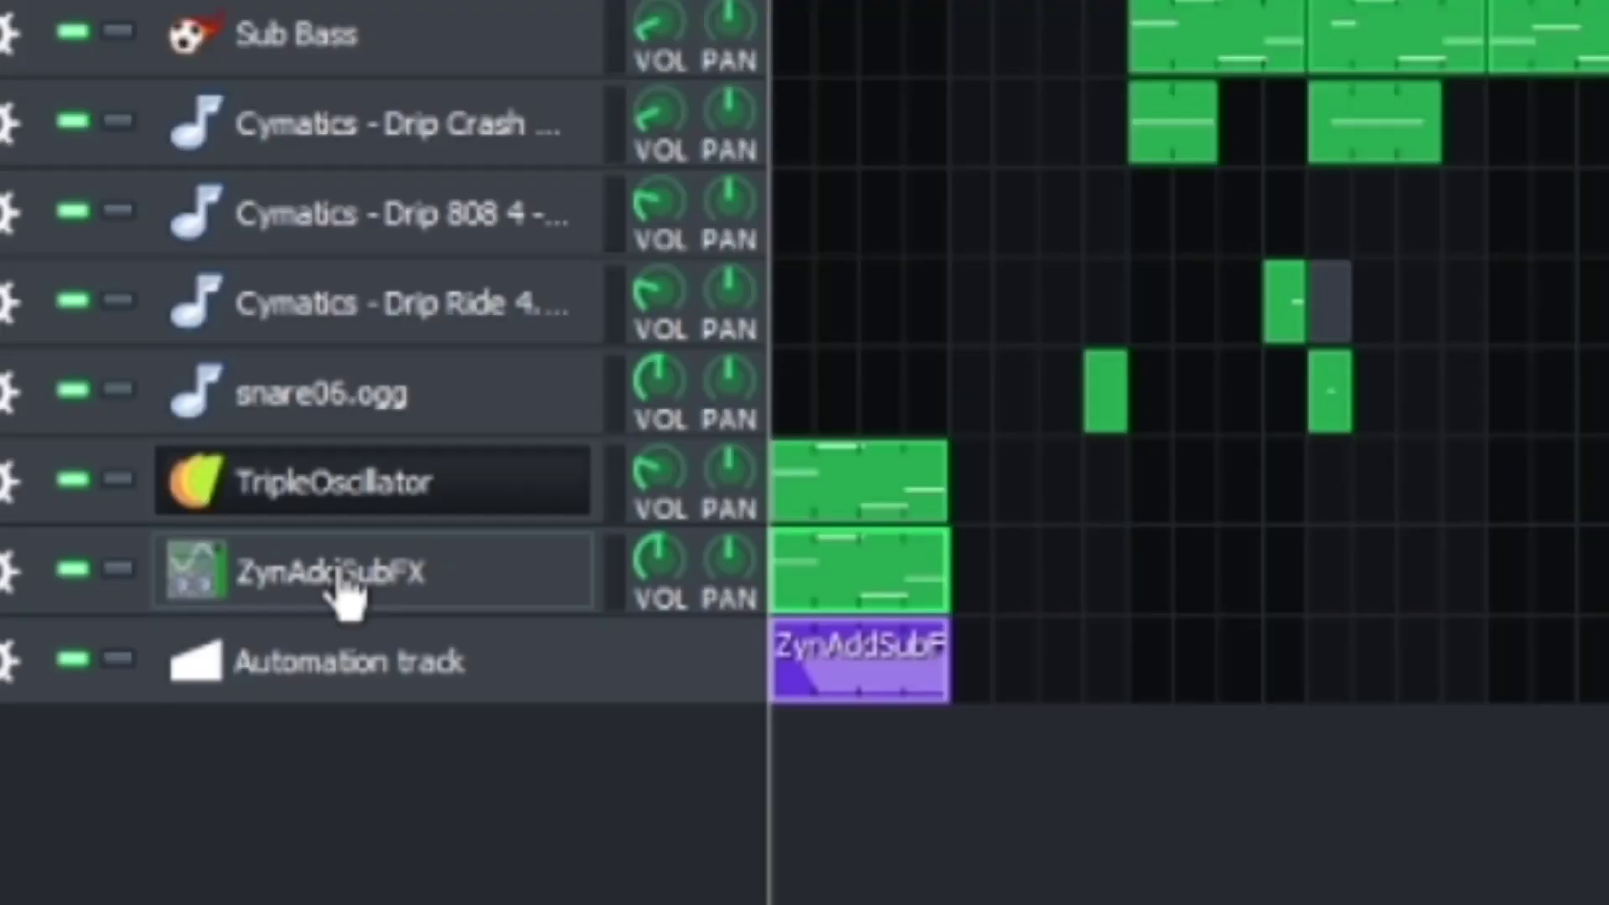
{"action": "left_click", "coordinate": [460, 599]}
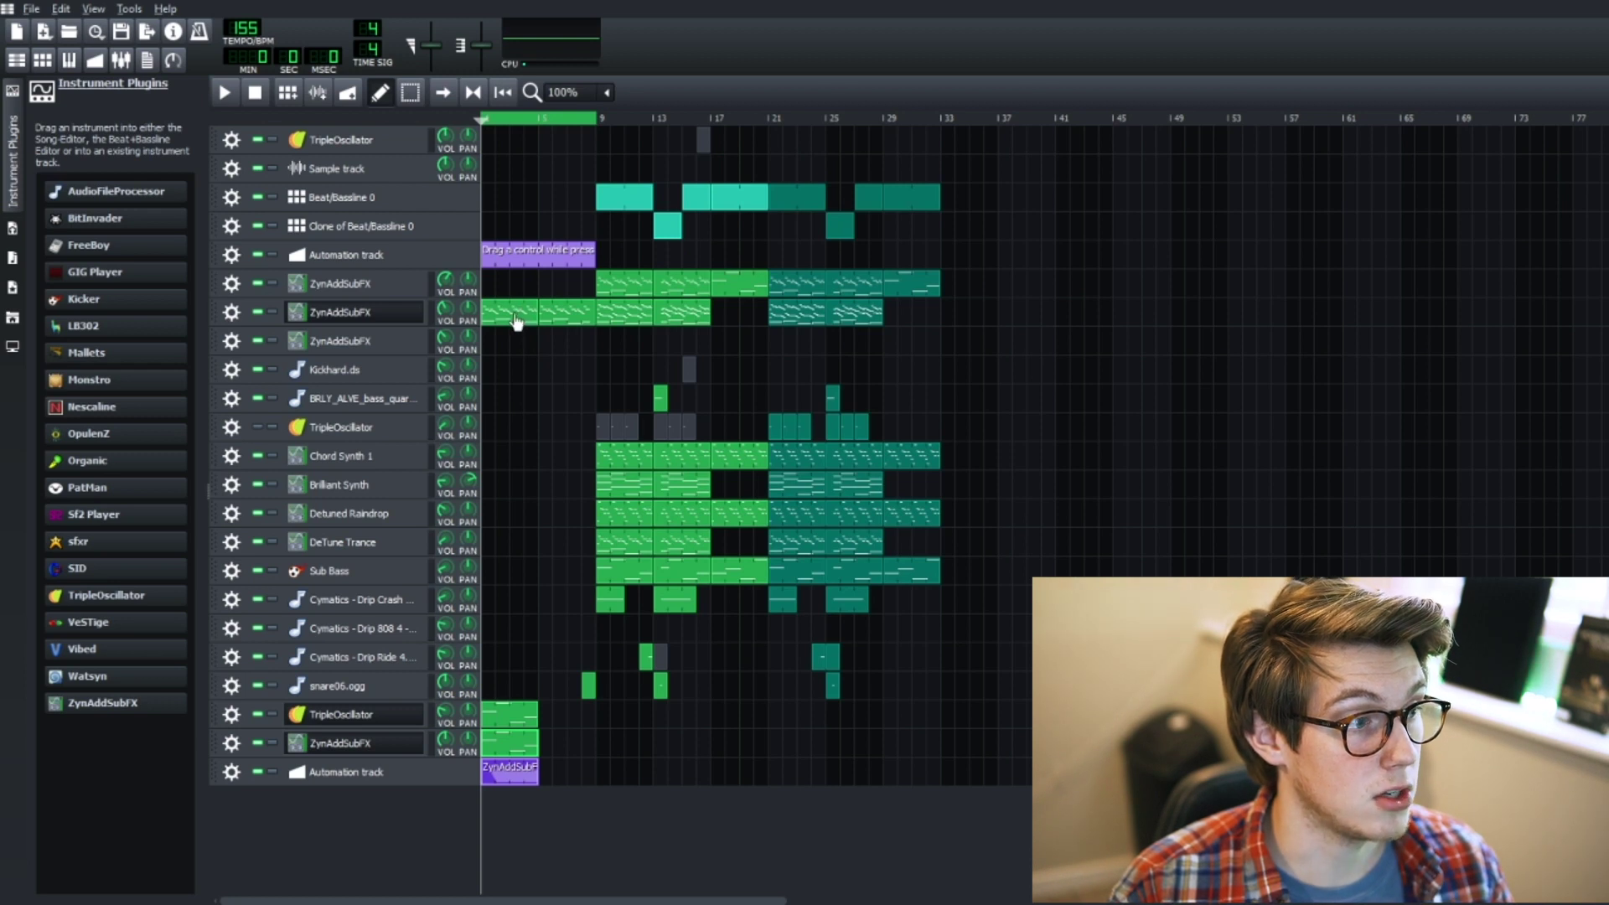
{"action": "left_click", "coordinate": [273, 312]}
{"action": "key", "text": "space"}
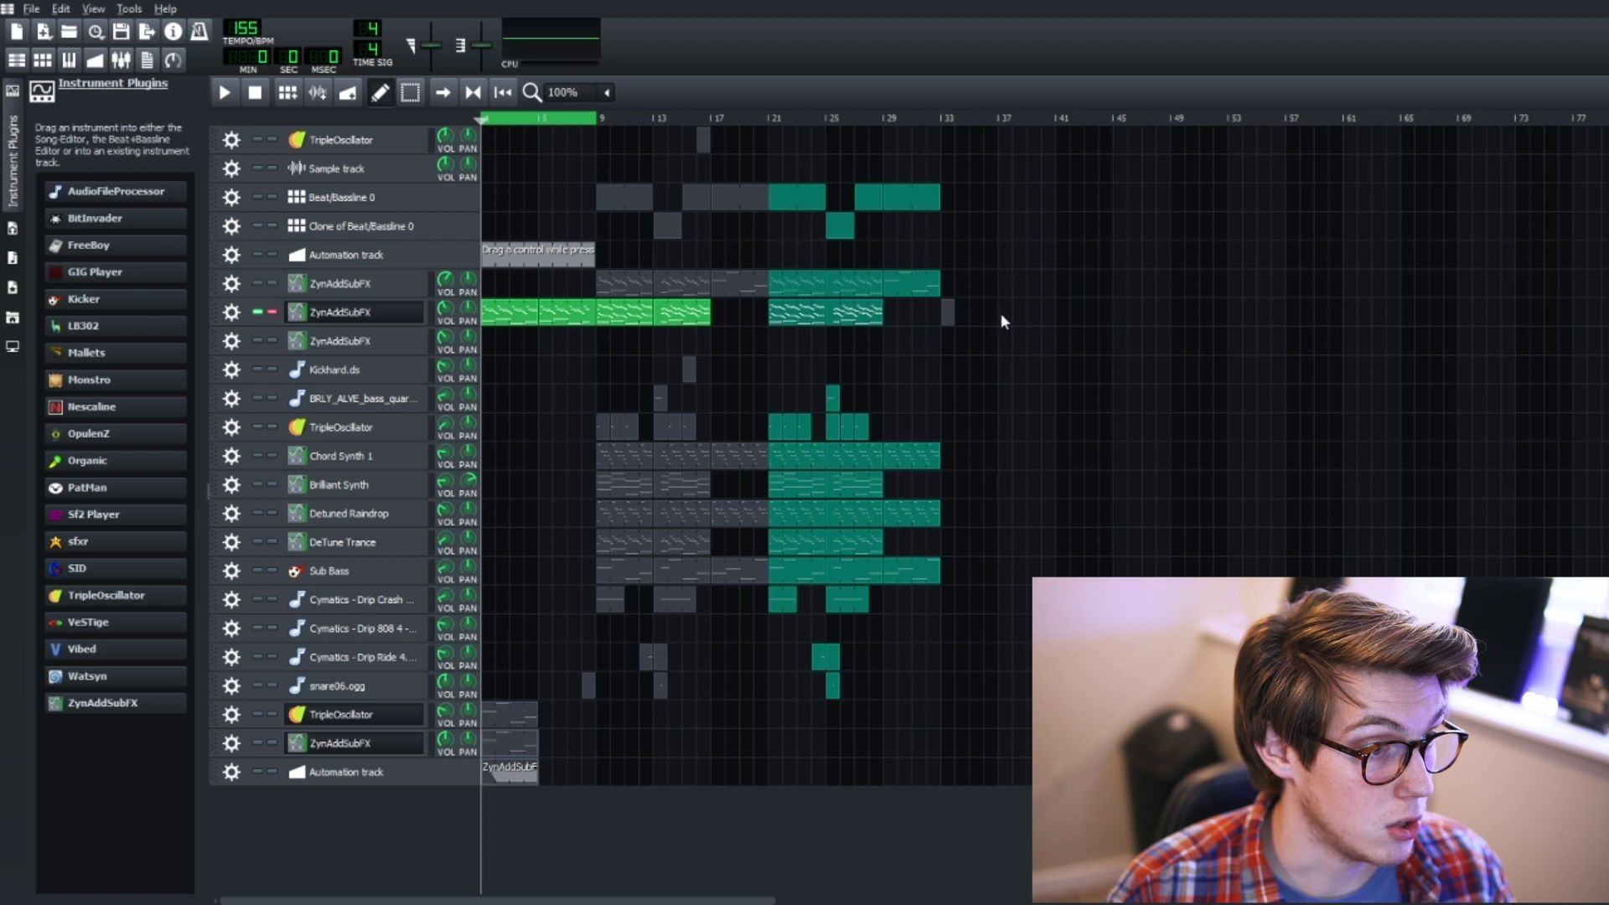
Open the new clip in the piano roll and draw very short 1/64 notes near C6 at its start
{"action": "double_click", "coordinate": [949, 317]}
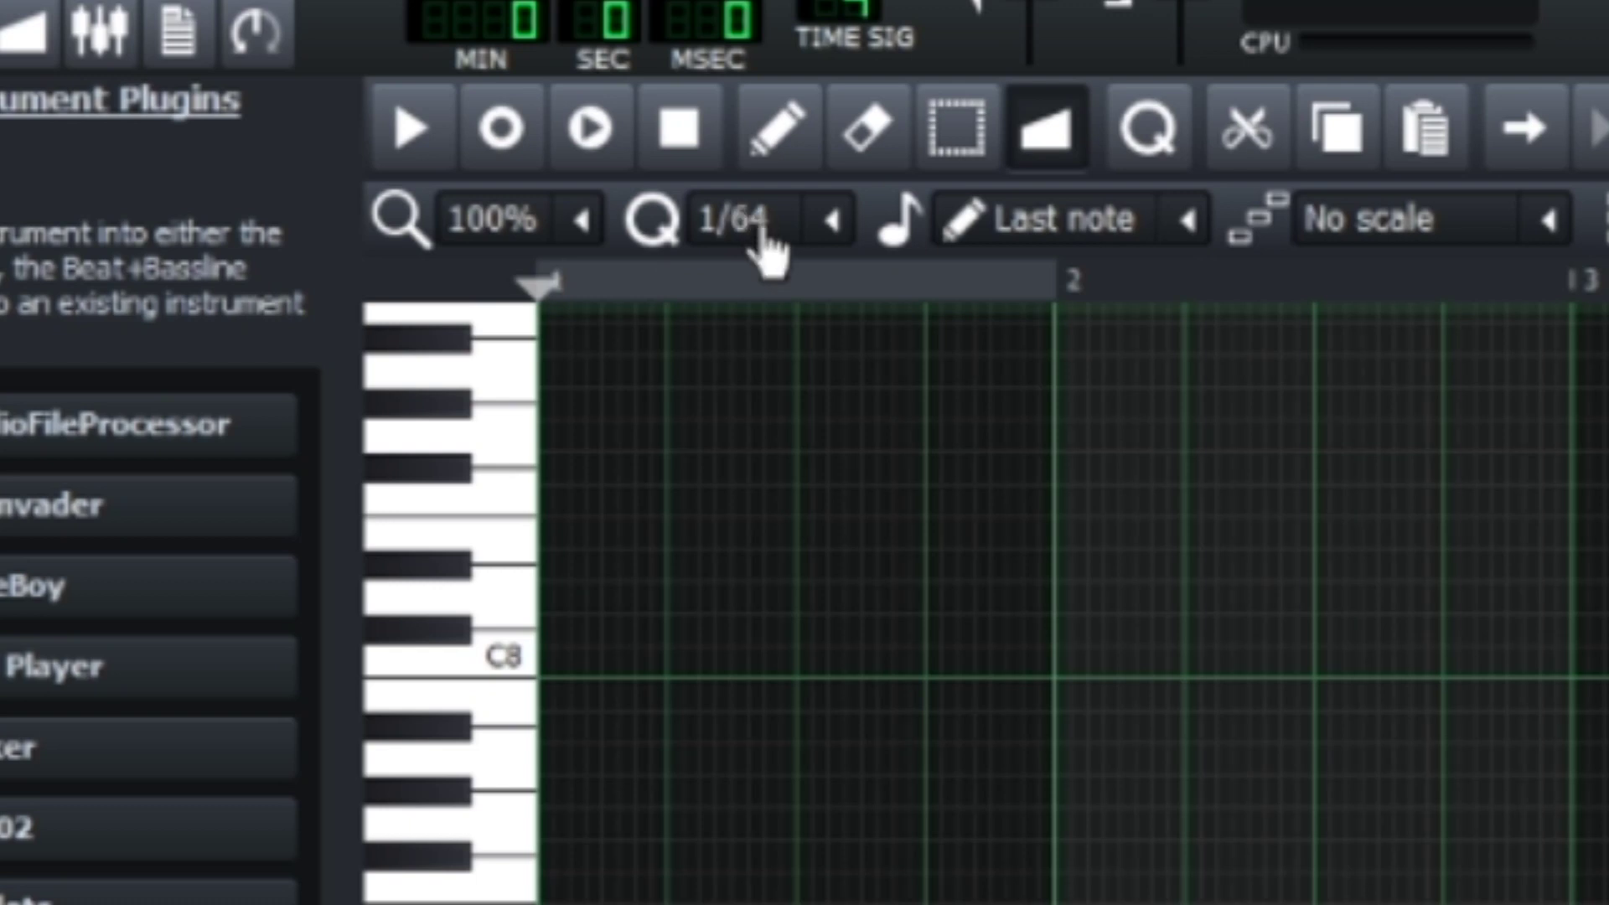
{"action": "scroll", "coordinate": [740, 272], "scroll_direction": "up", "scroll_amount": 2}
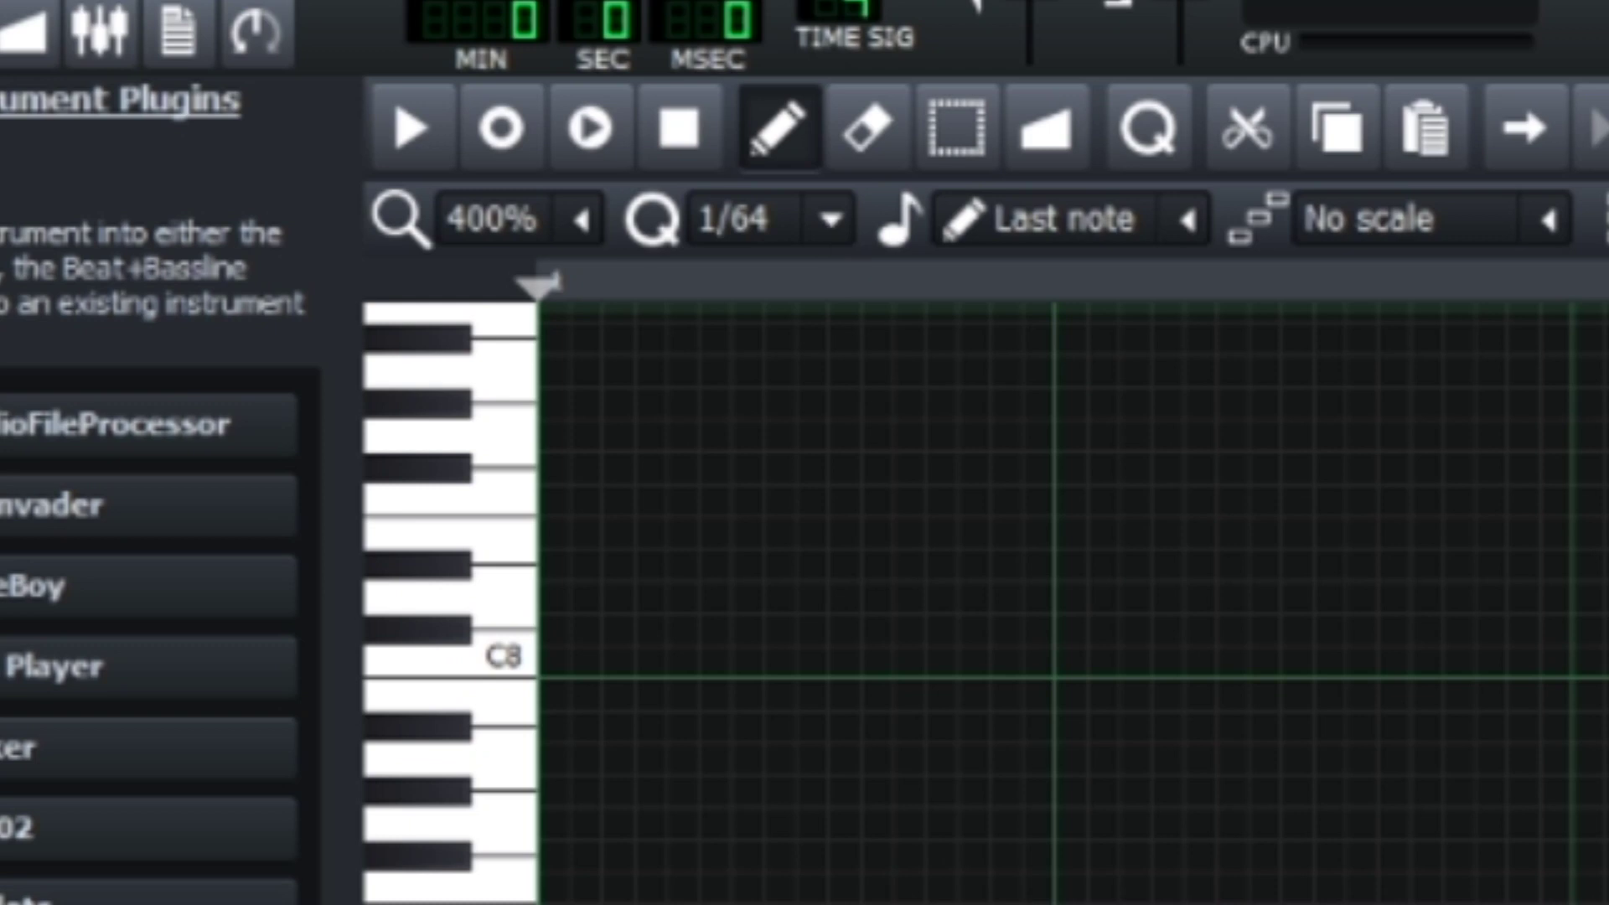
{"action": "left_click", "coordinate": [824, 646]}
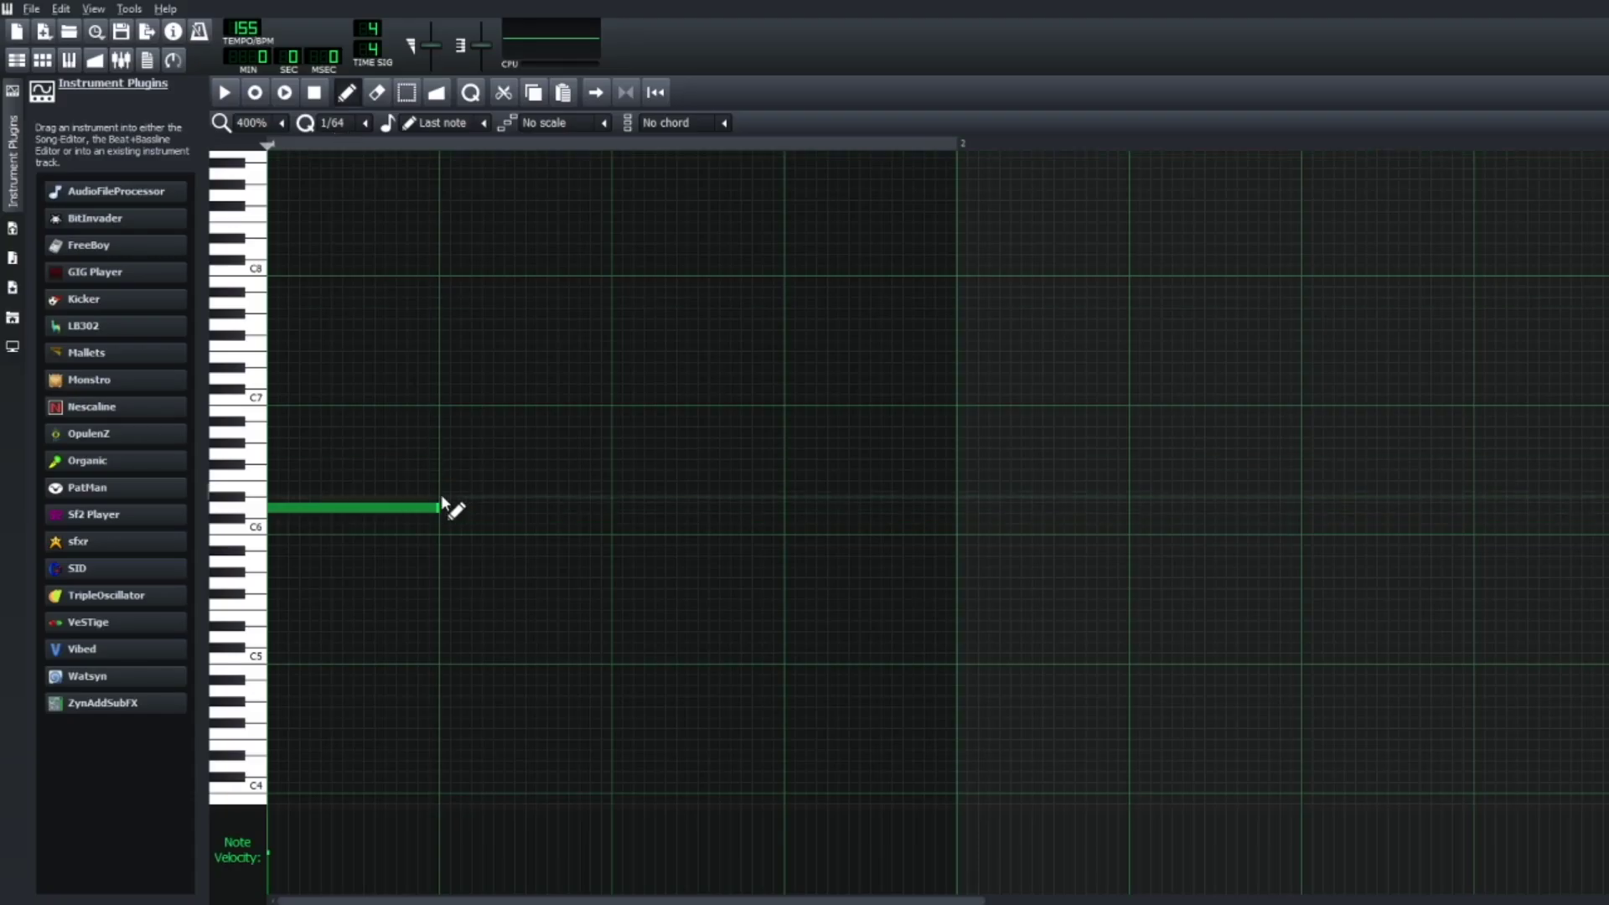
{"action": "left_click", "coordinate": [453, 508]}
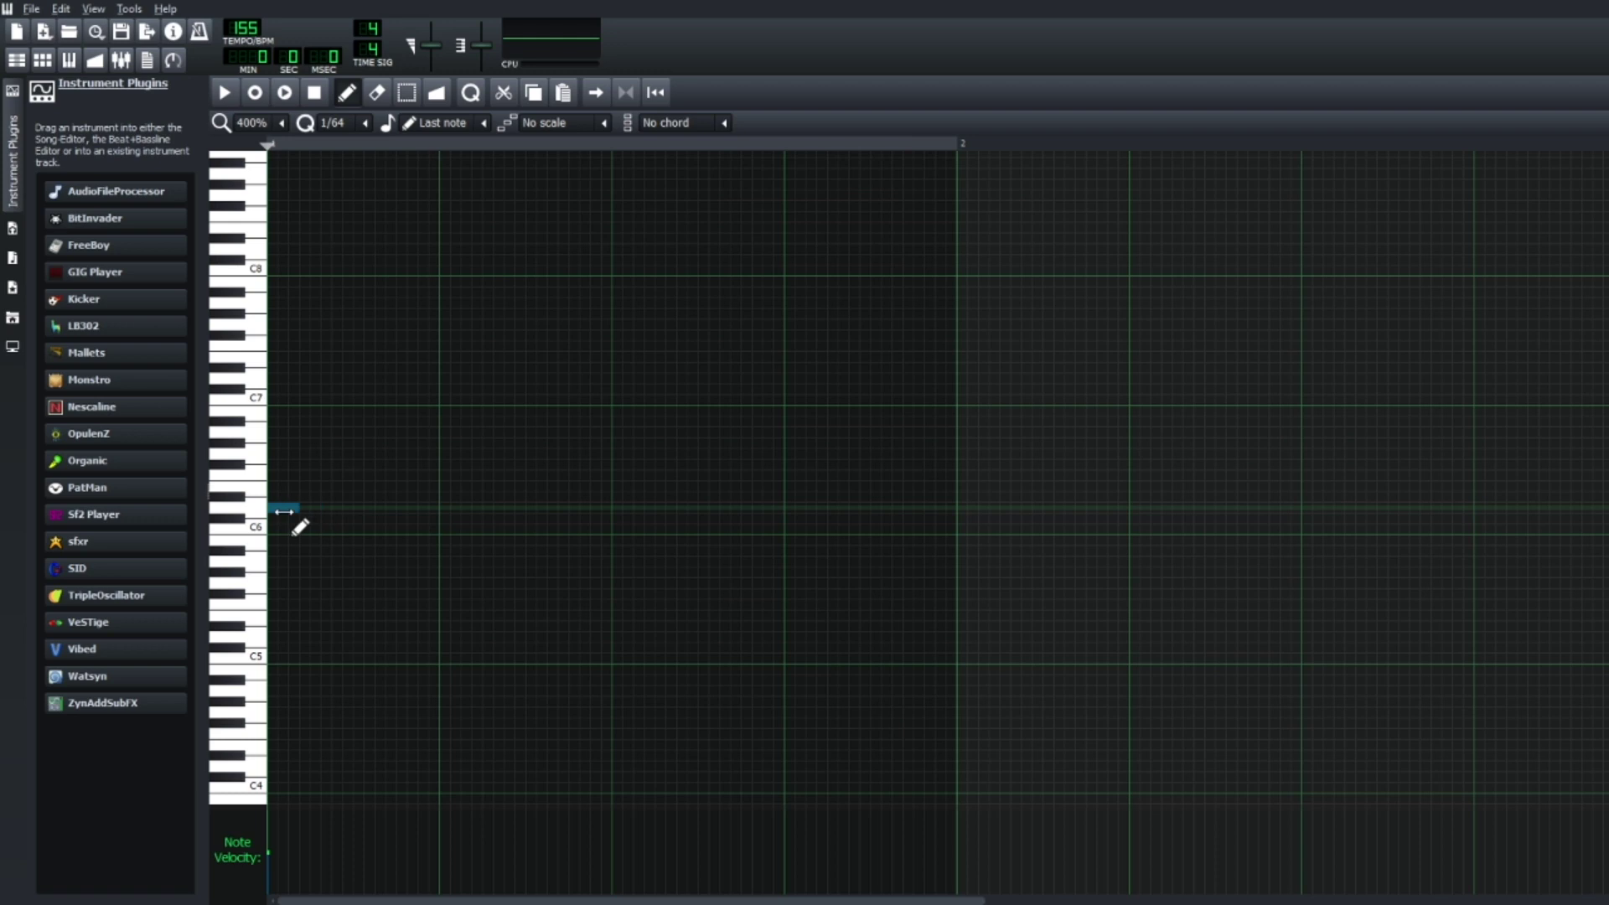
{"action": "left_click_drag", "start_coordinate": [284, 511], "coordinate": [273, 513]}
{"action": "key", "text": "space"}
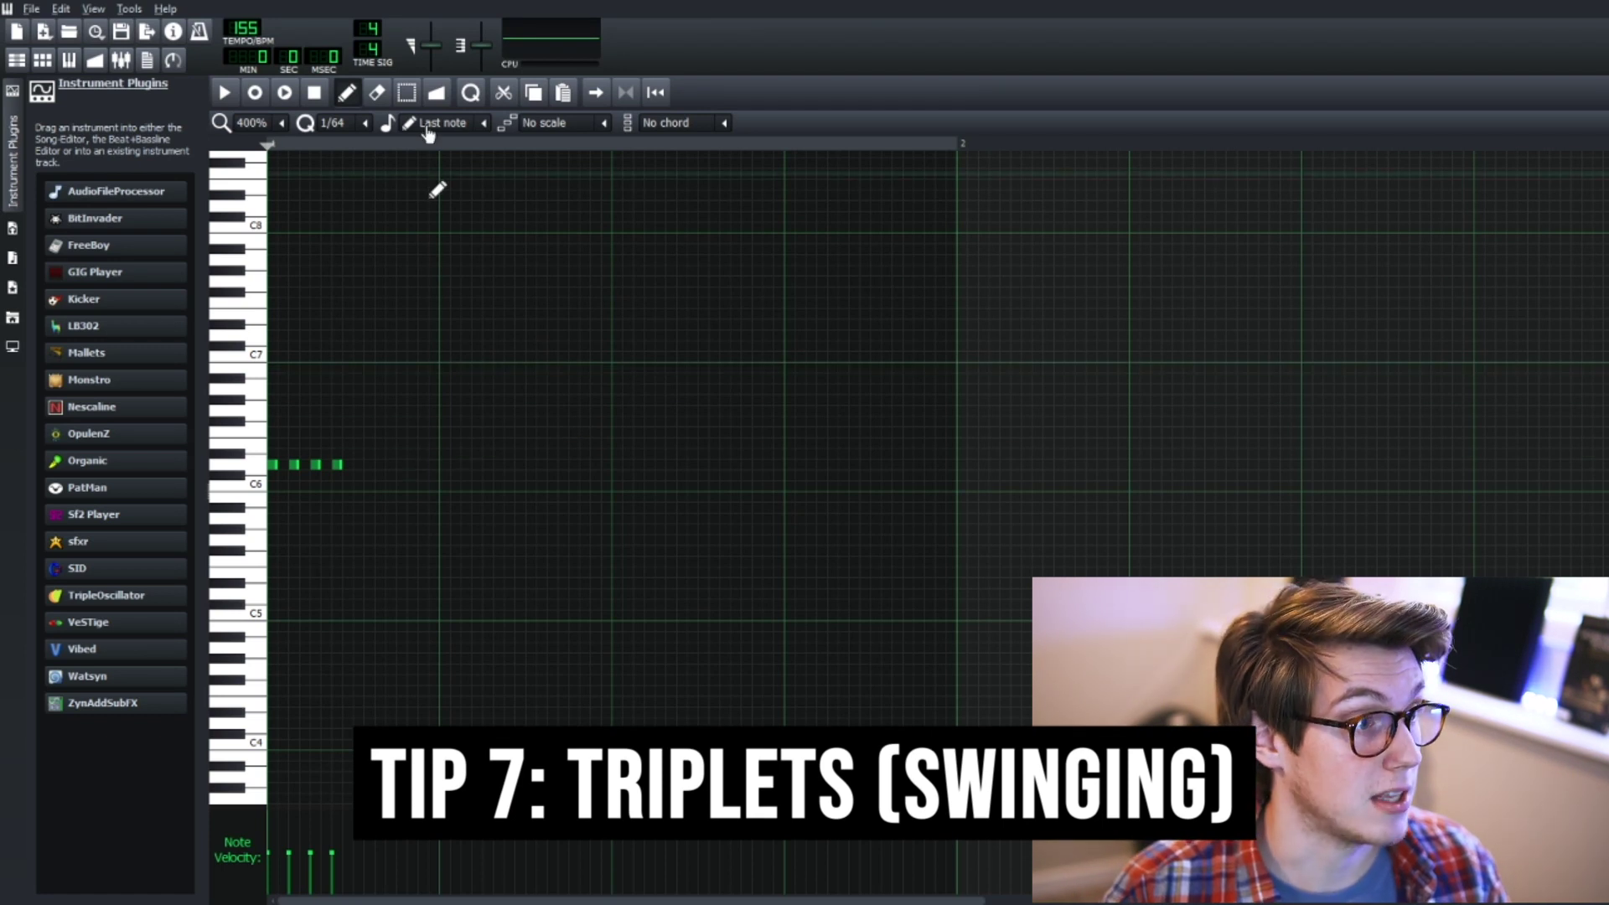
Delete the four short notes, set quantize to 1/24, and place a short note near C6
{"action": "left_click_drag", "start_coordinate": [410, 394], "coordinate": [219, 560]}
{"action": "key", "text": "Delete"}
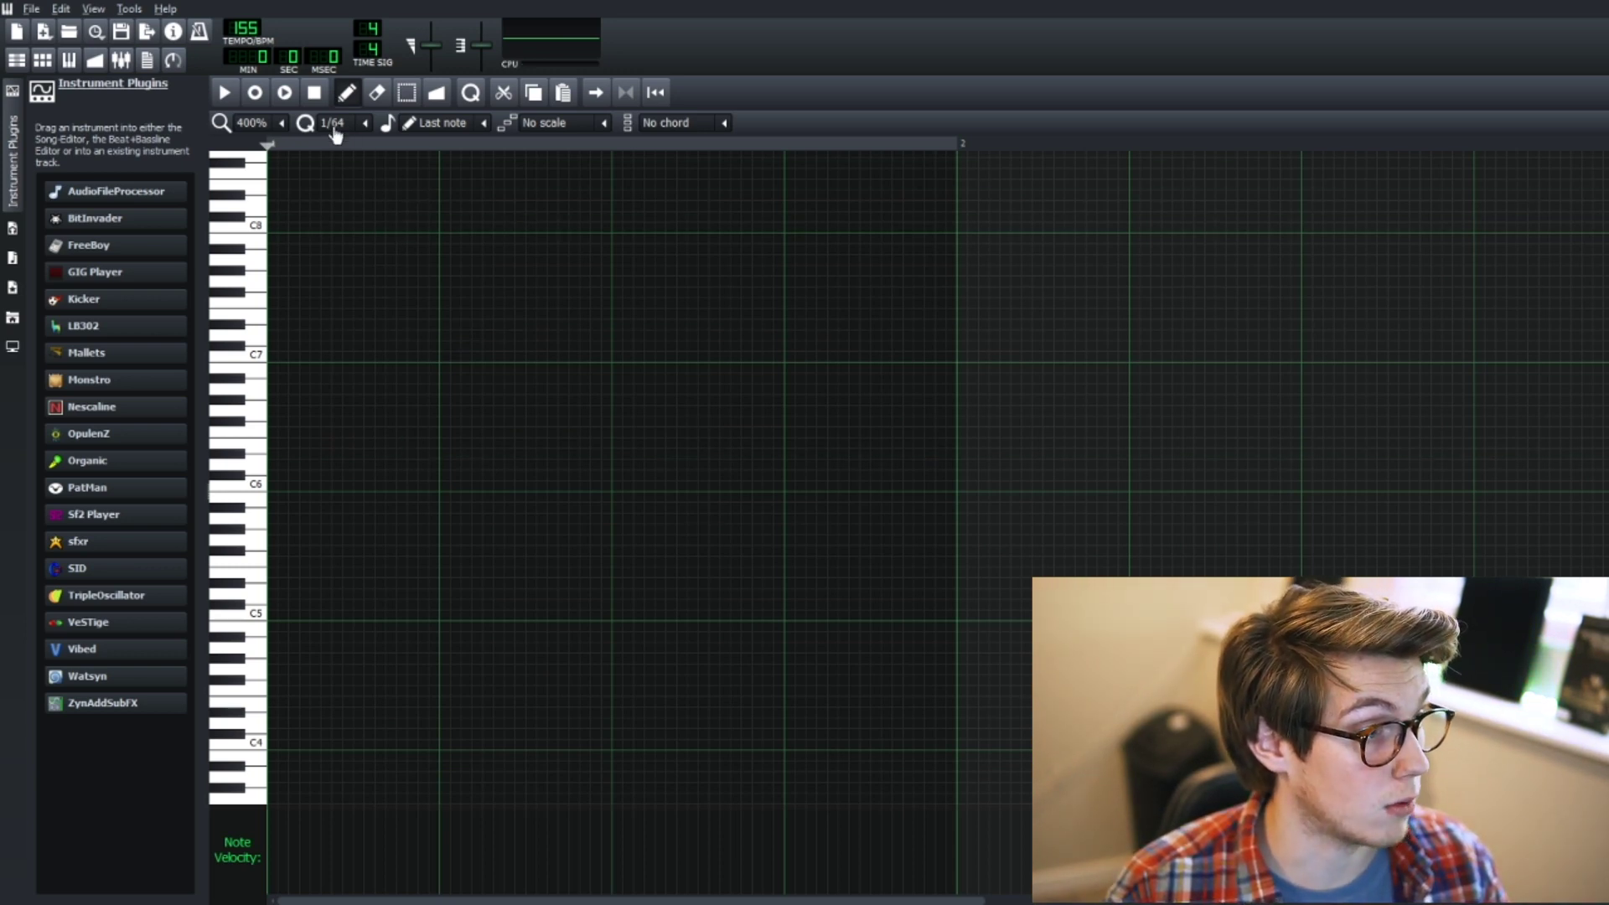
{"action": "scroll", "coordinate": [335, 132], "scroll_direction": "down", "scroll_amount": 1}
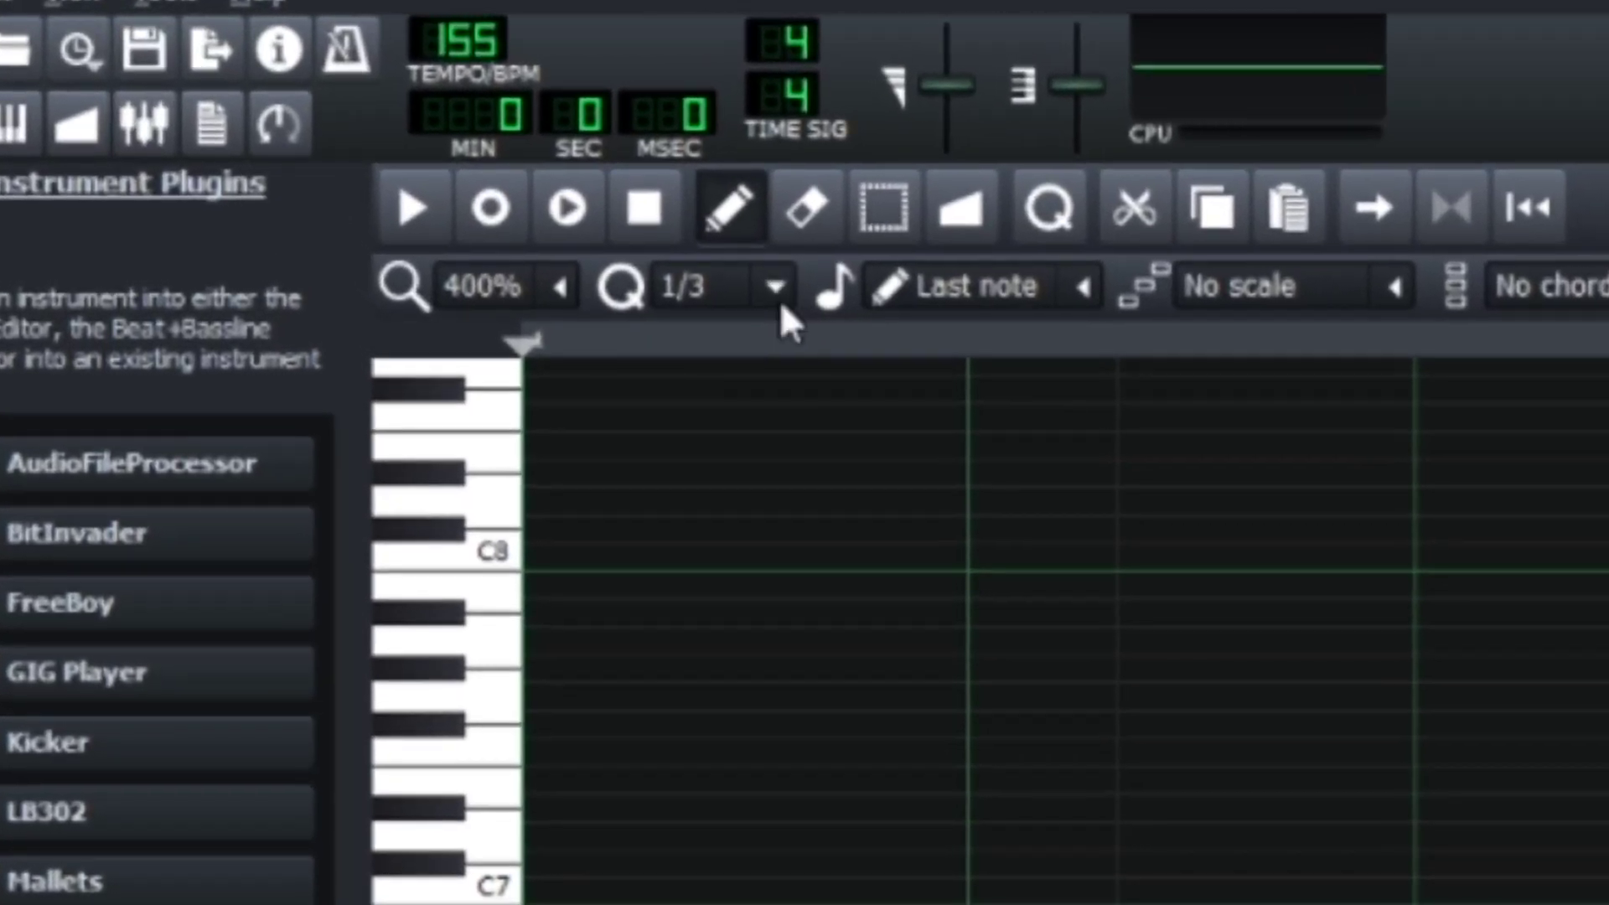
{"action": "left_click", "coordinate": [778, 293]}
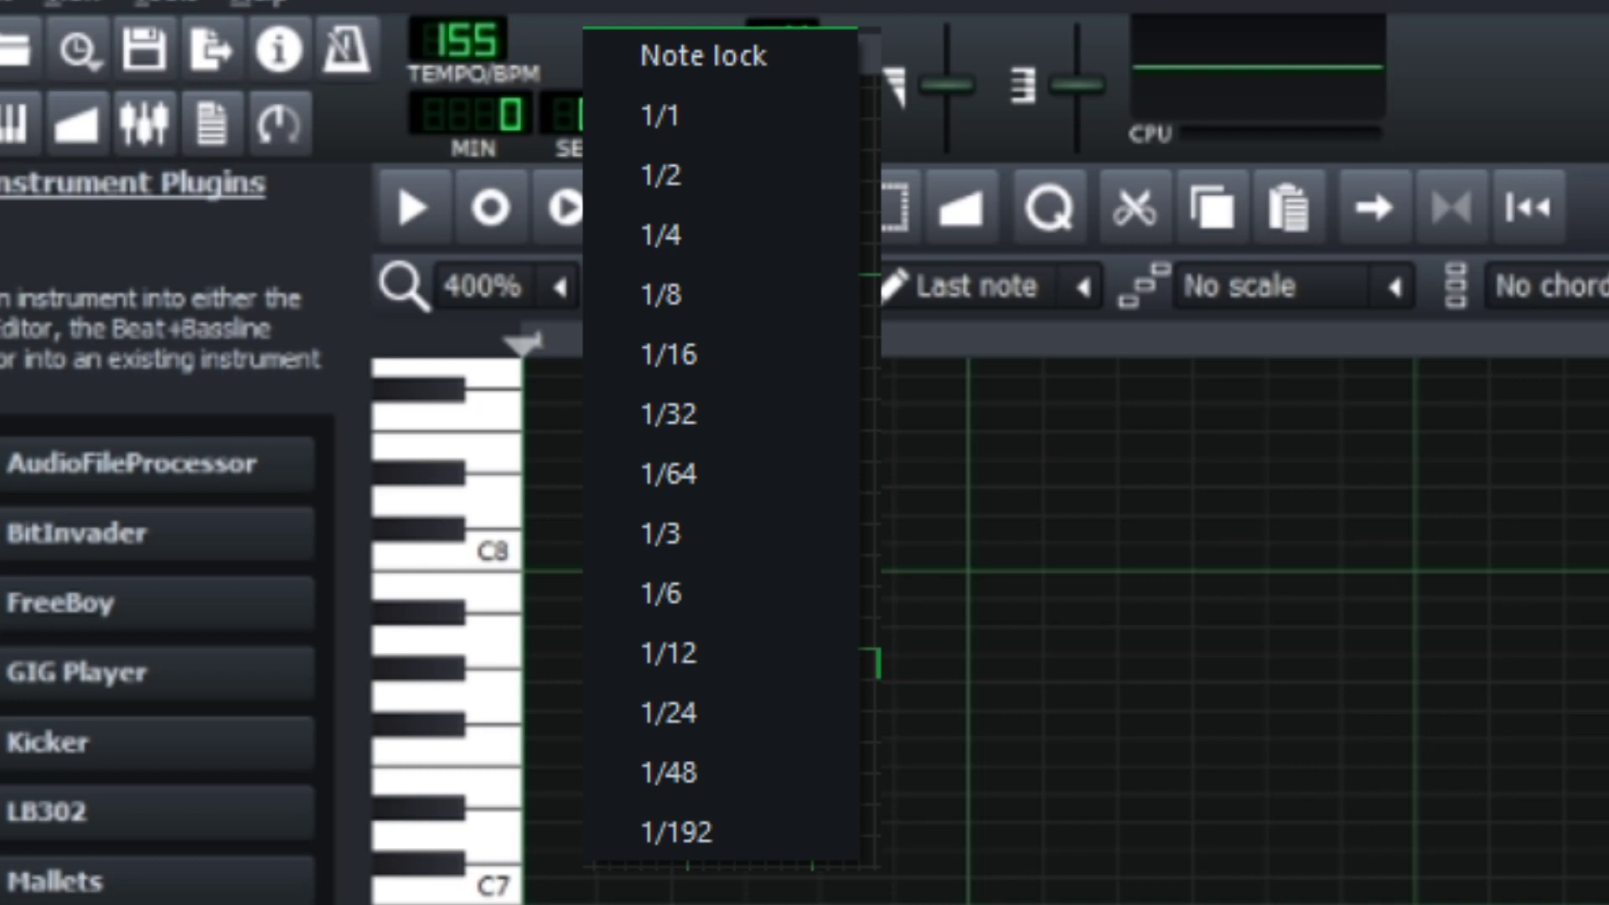
{"action": "left_click", "coordinate": [668, 712]}
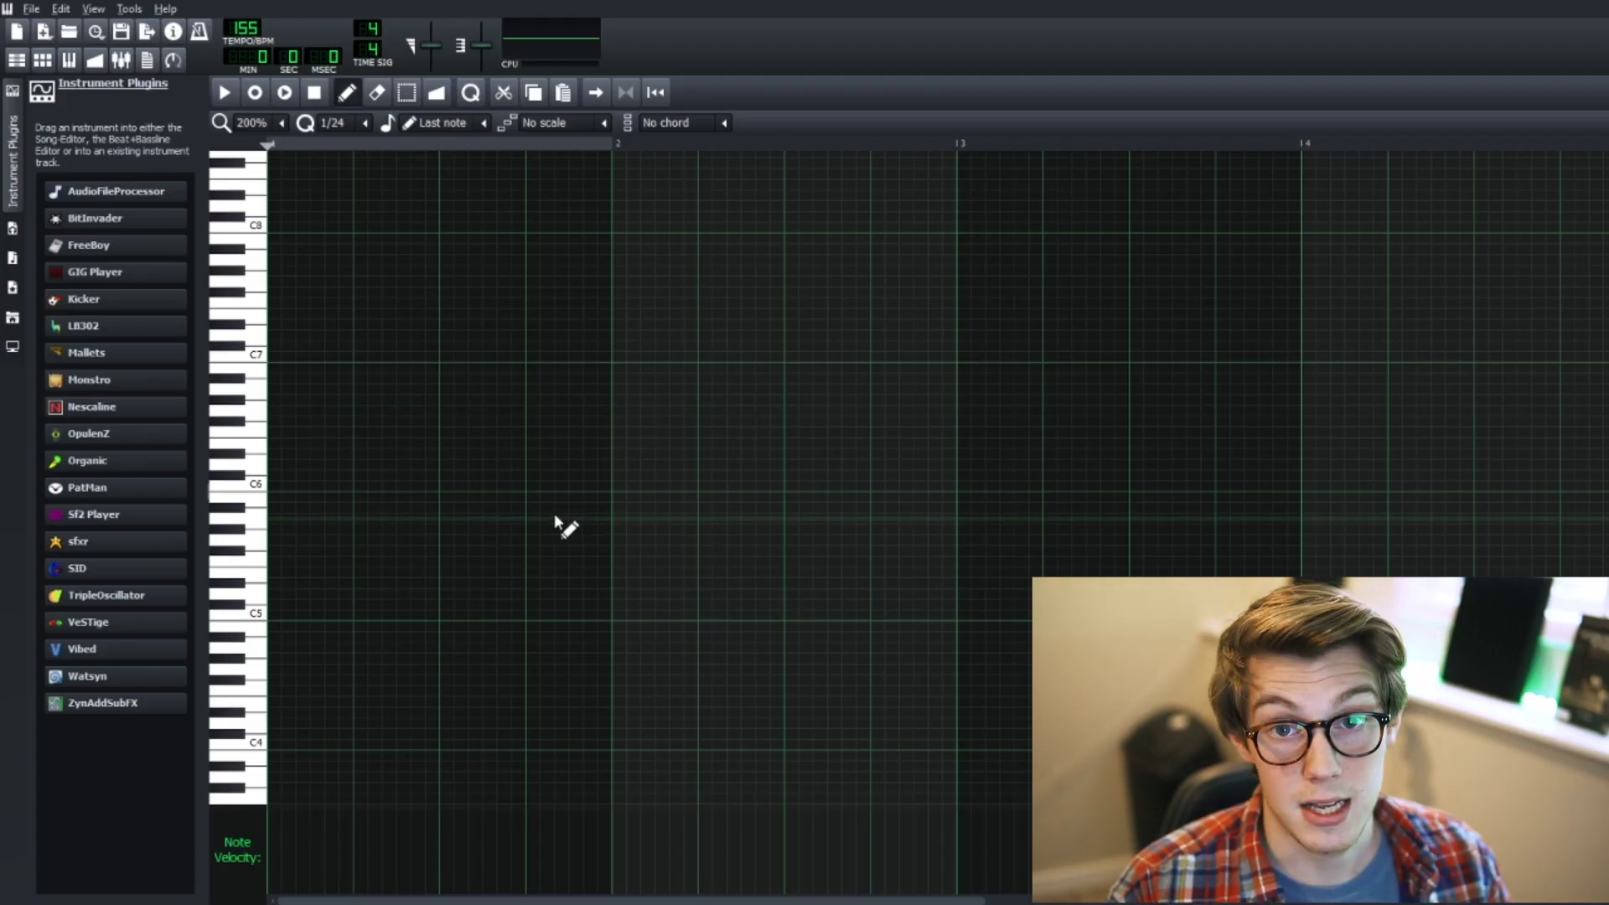
{"action": "left_click", "coordinate": [281, 465]}
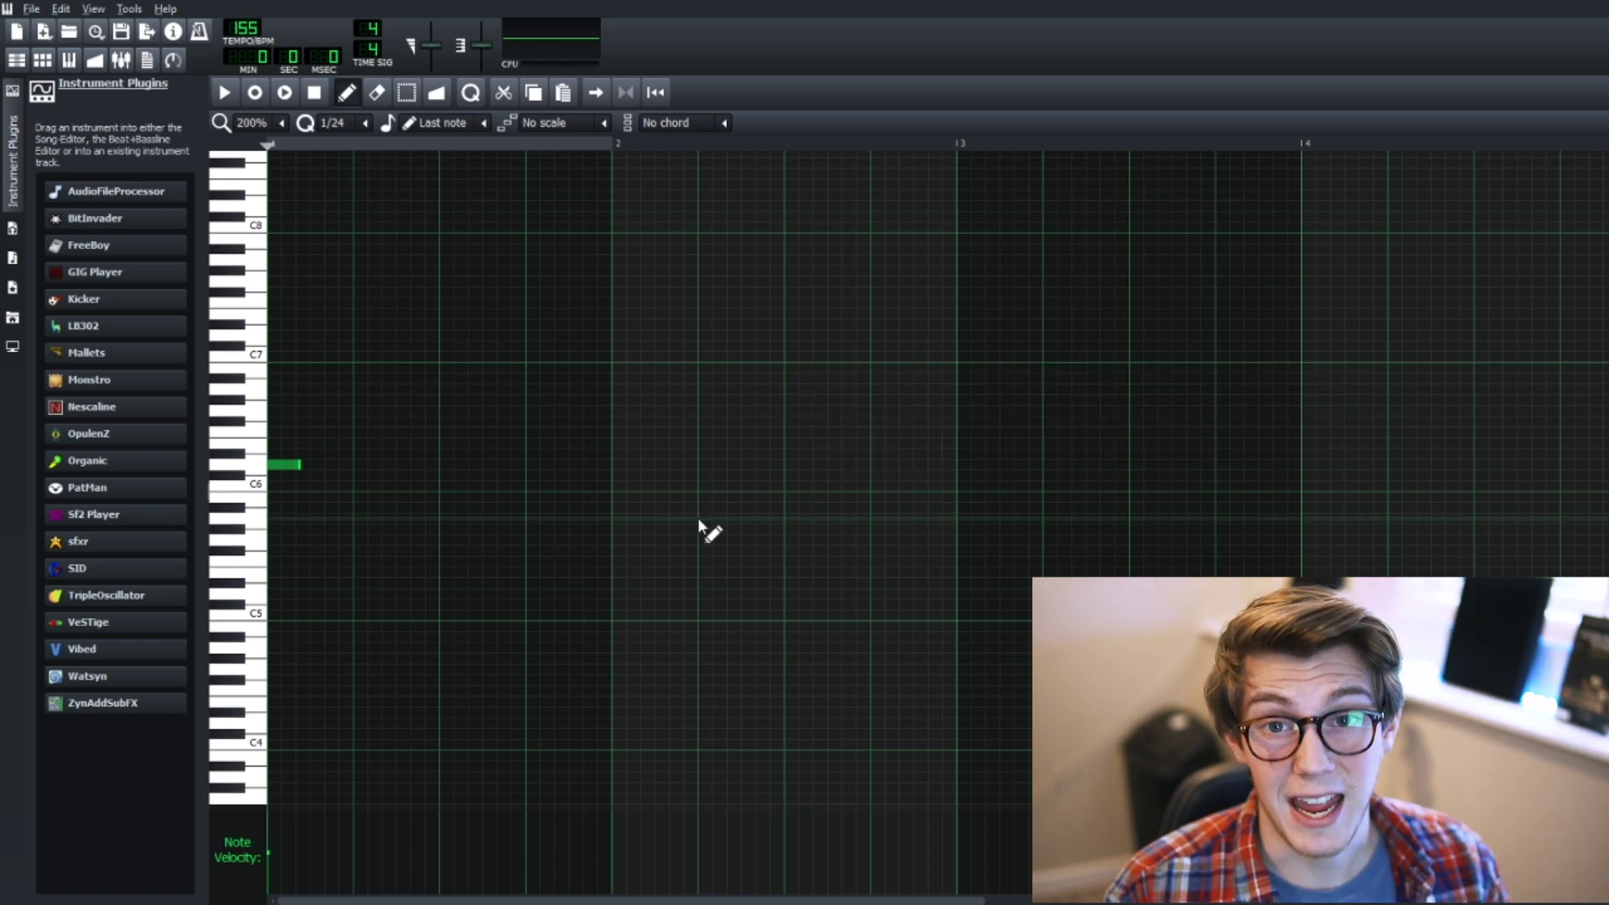
Draw a note just above C6 and shorten it to a single 1/24 triplet step
{"action": "scroll", "coordinate": [552, 486], "scroll_direction": "down", "scroll_amount": 1}
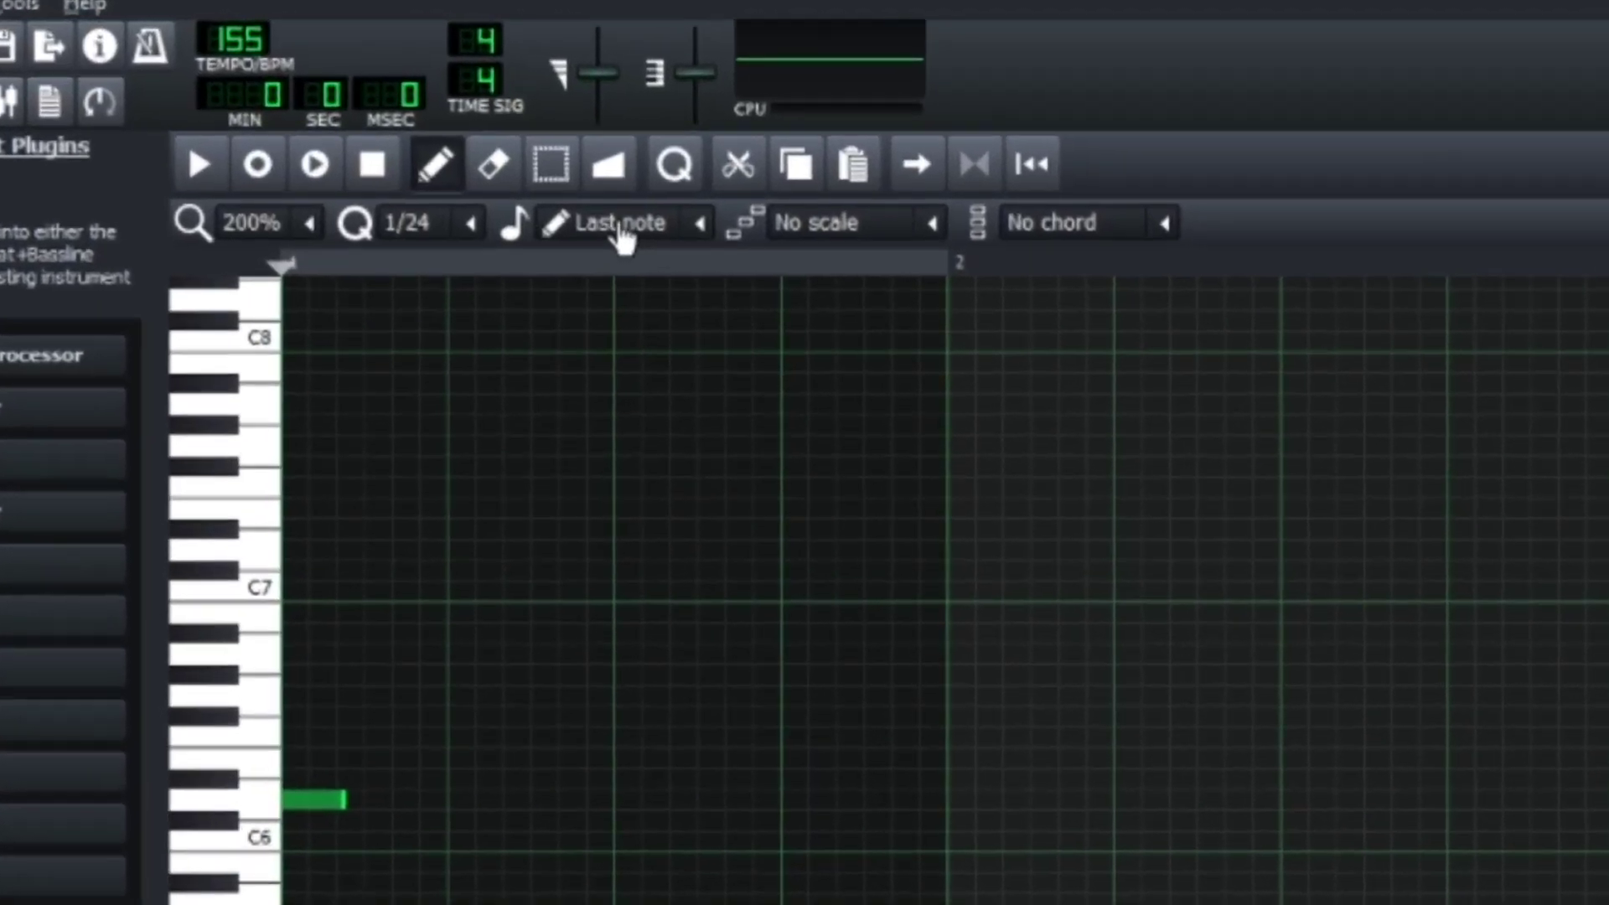
{"action": "scroll", "coordinate": [432, 130], "scroll_direction": "down", "scroll_amount": 2}
{"action": "scroll", "coordinate": [757, 317], "scroll_direction": "up", "scroll_amount": 1}
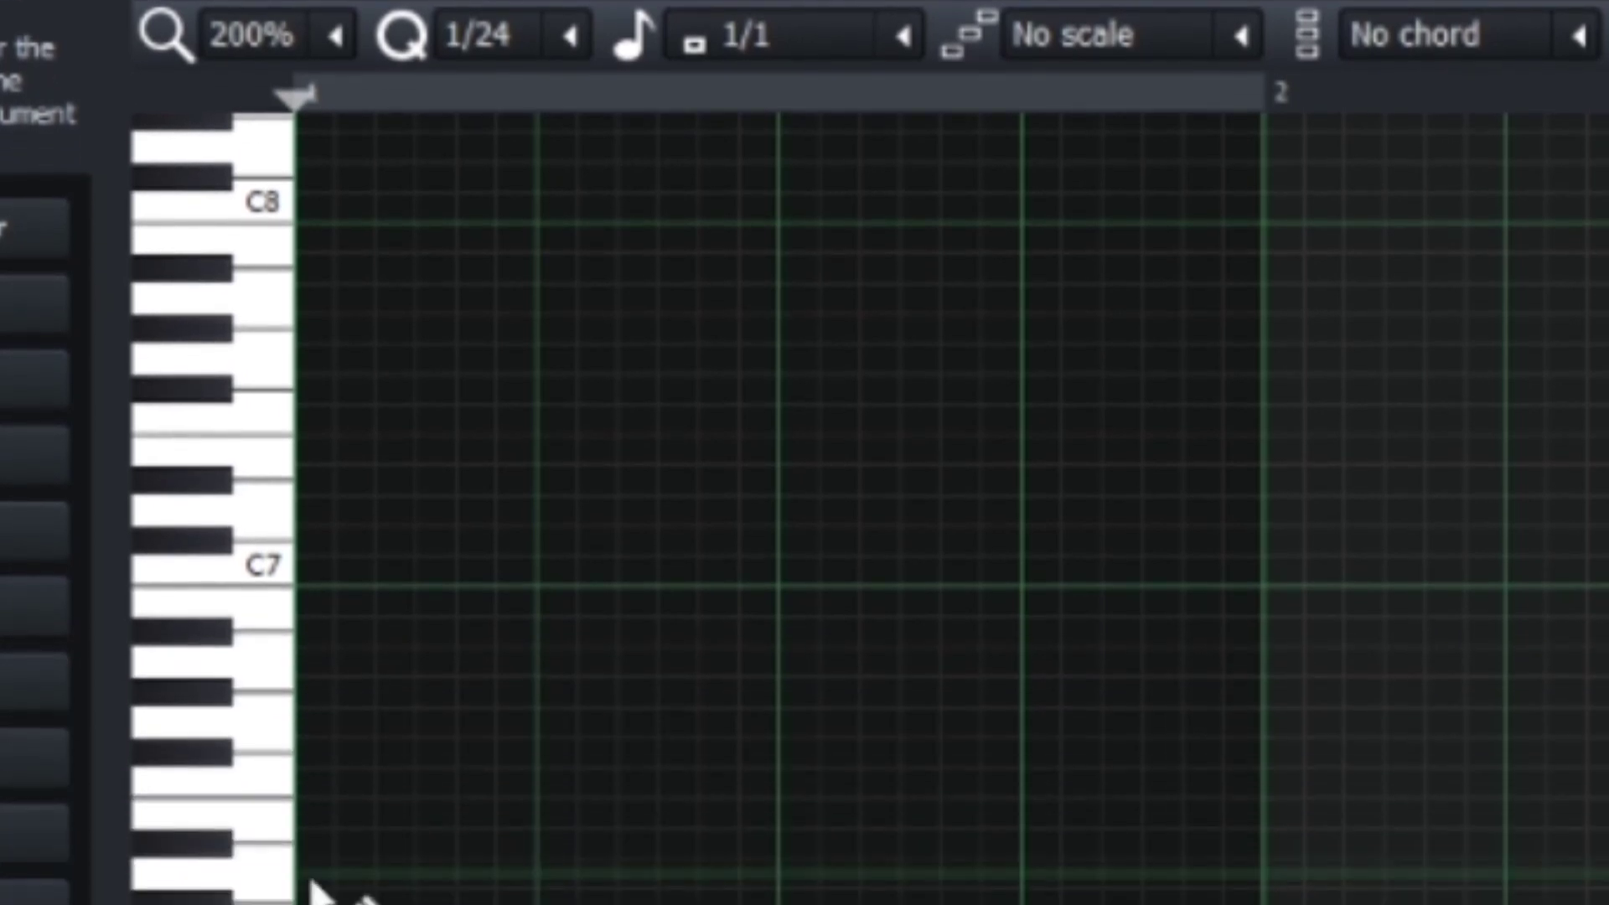
{"action": "left_click", "coordinate": [317, 424]}
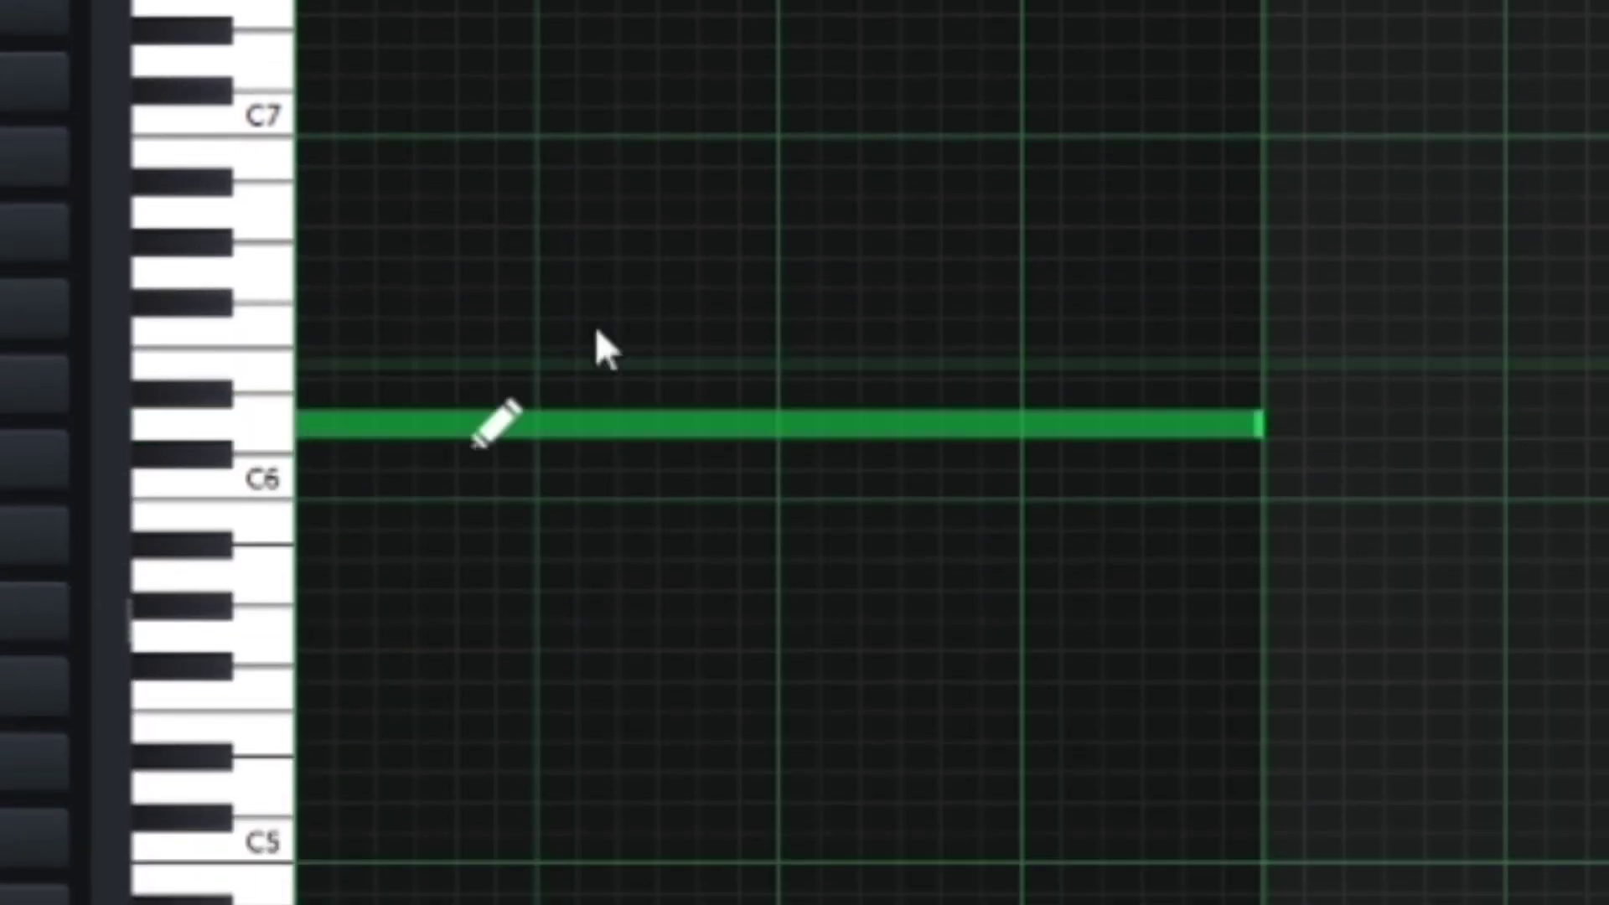
{"action": "left_click_drag", "start_coordinate": [1261, 423], "coordinate": [372, 422]}
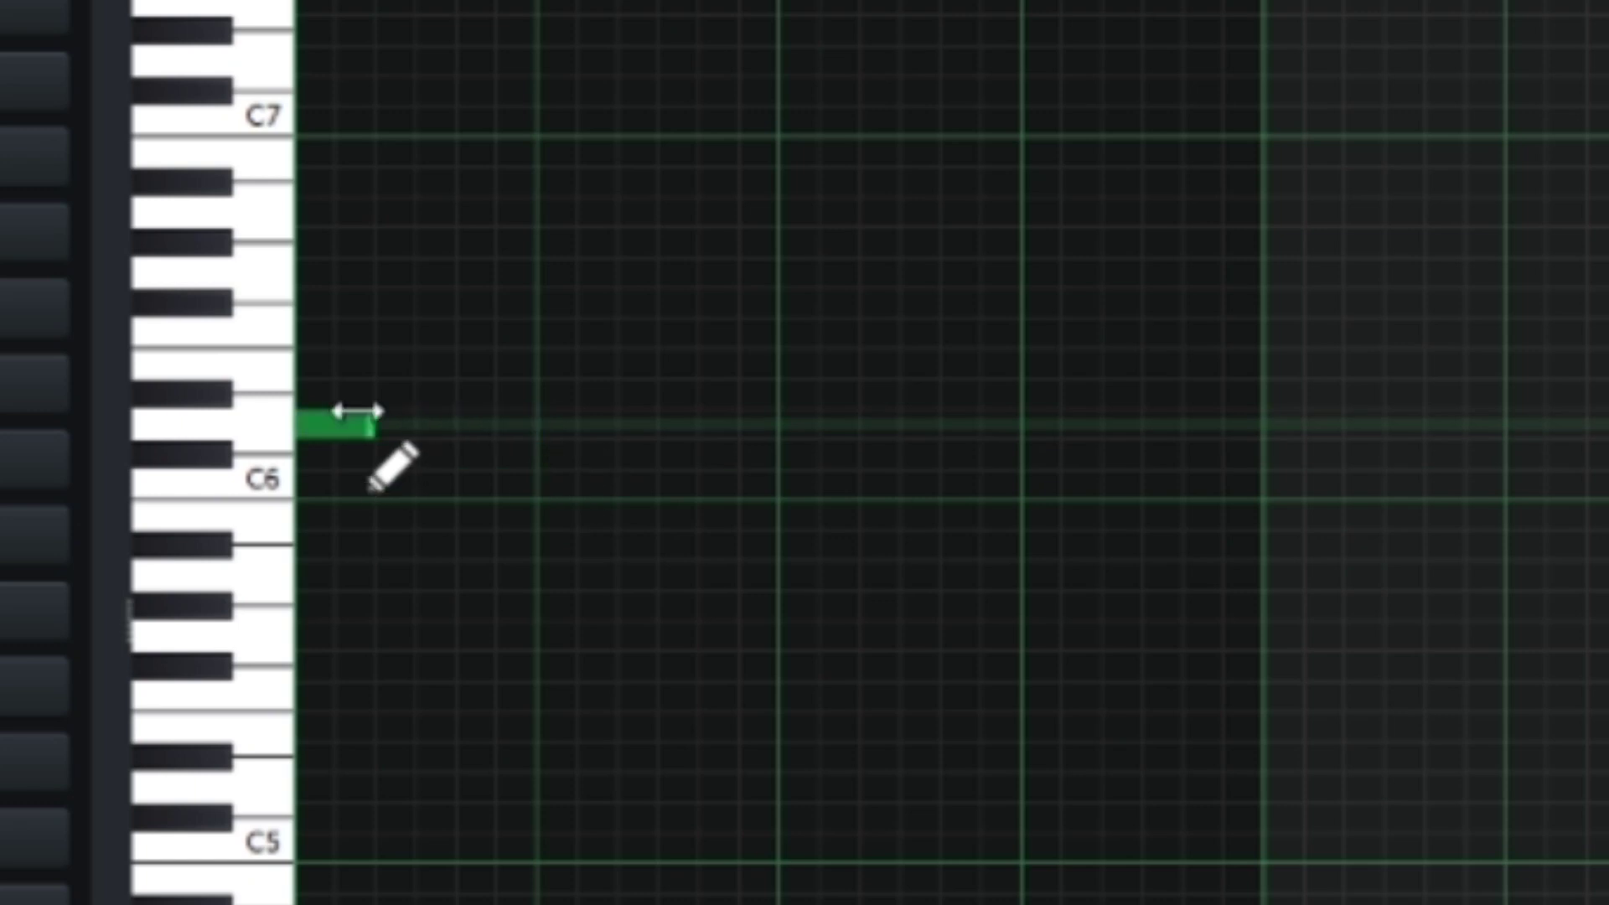
Draw a note just above C5, slightly later, and shorten it to one triplet step
{"action": "scroll", "coordinate": [419, 391], "scroll_direction": "up", "scroll_amount": 3}
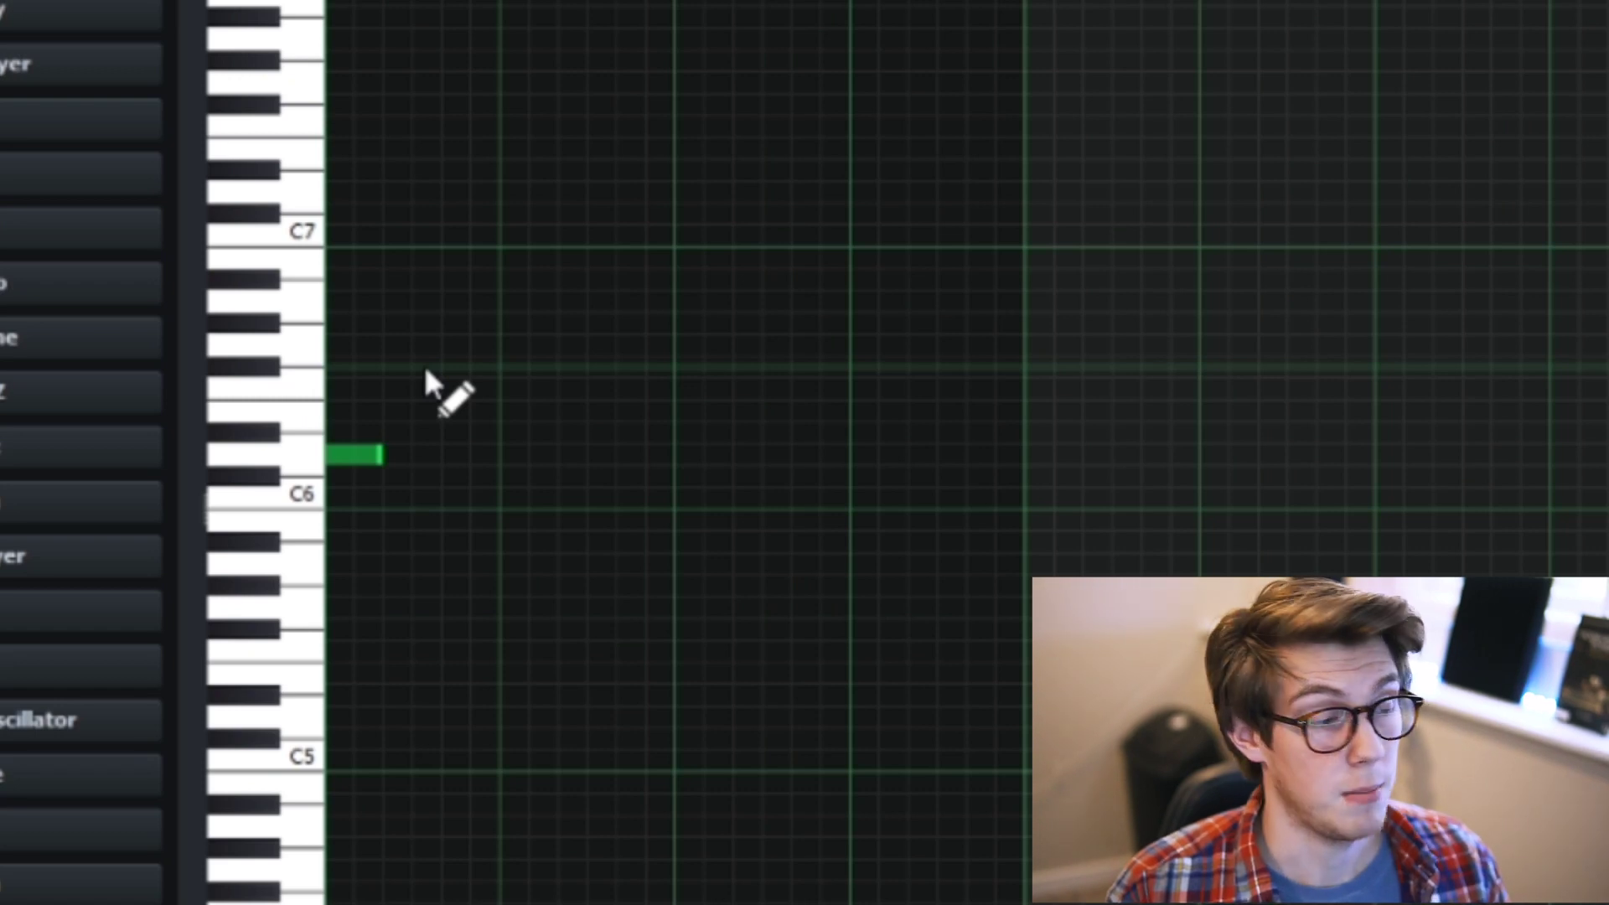
{"action": "left_click", "coordinate": [395, 723]}
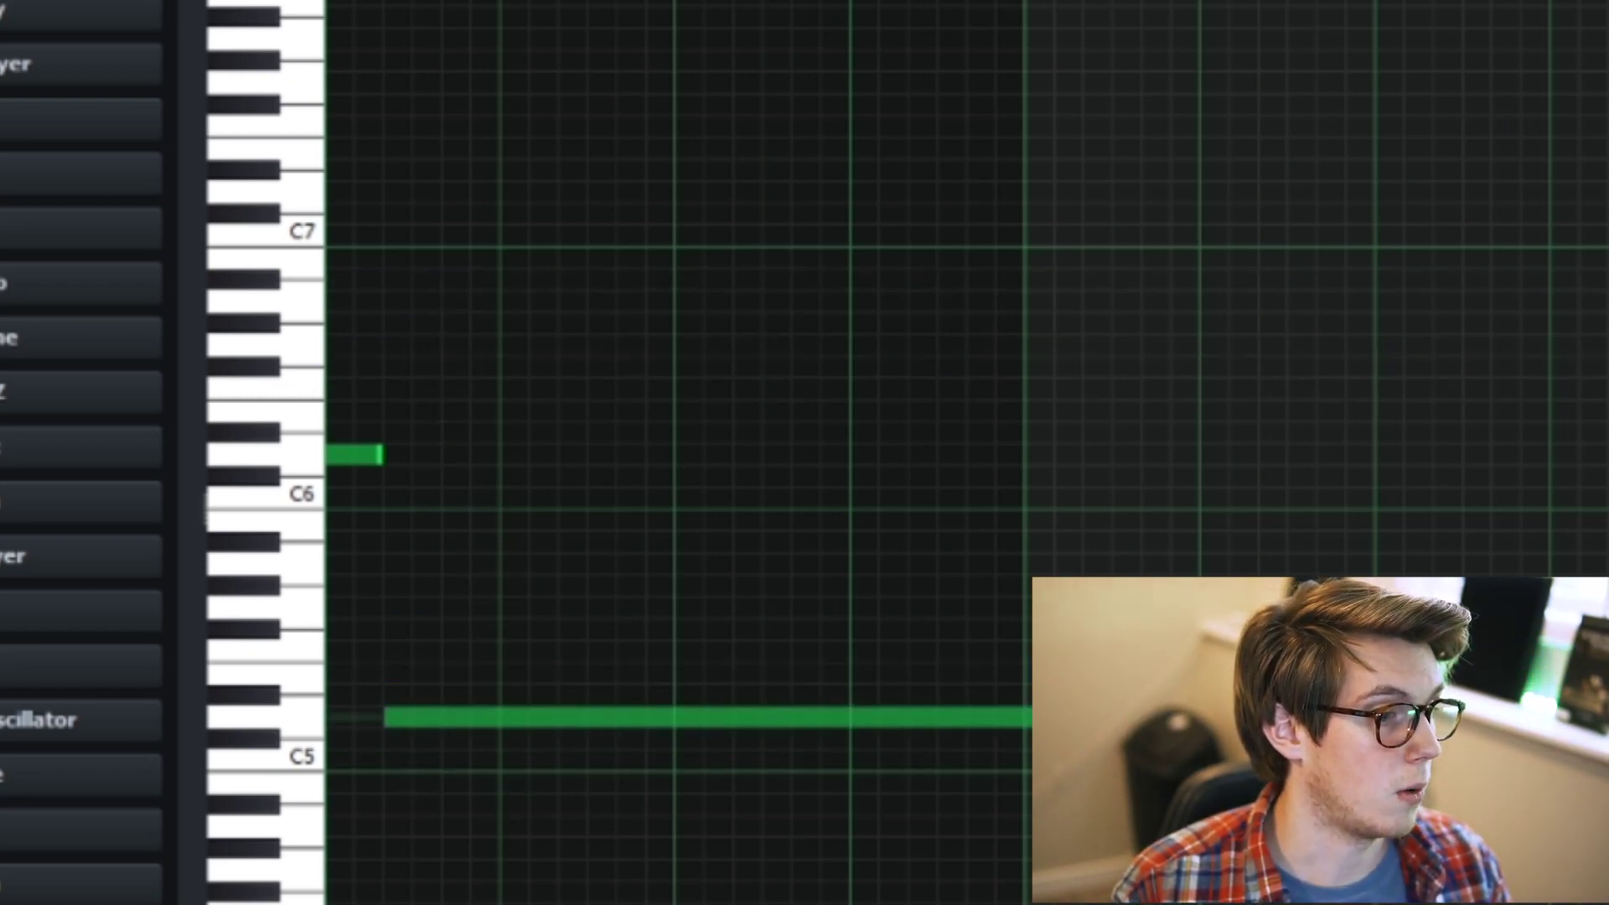
{"action": "left_click_drag", "start_coordinate": [834, 748], "coordinate": [421, 759]}
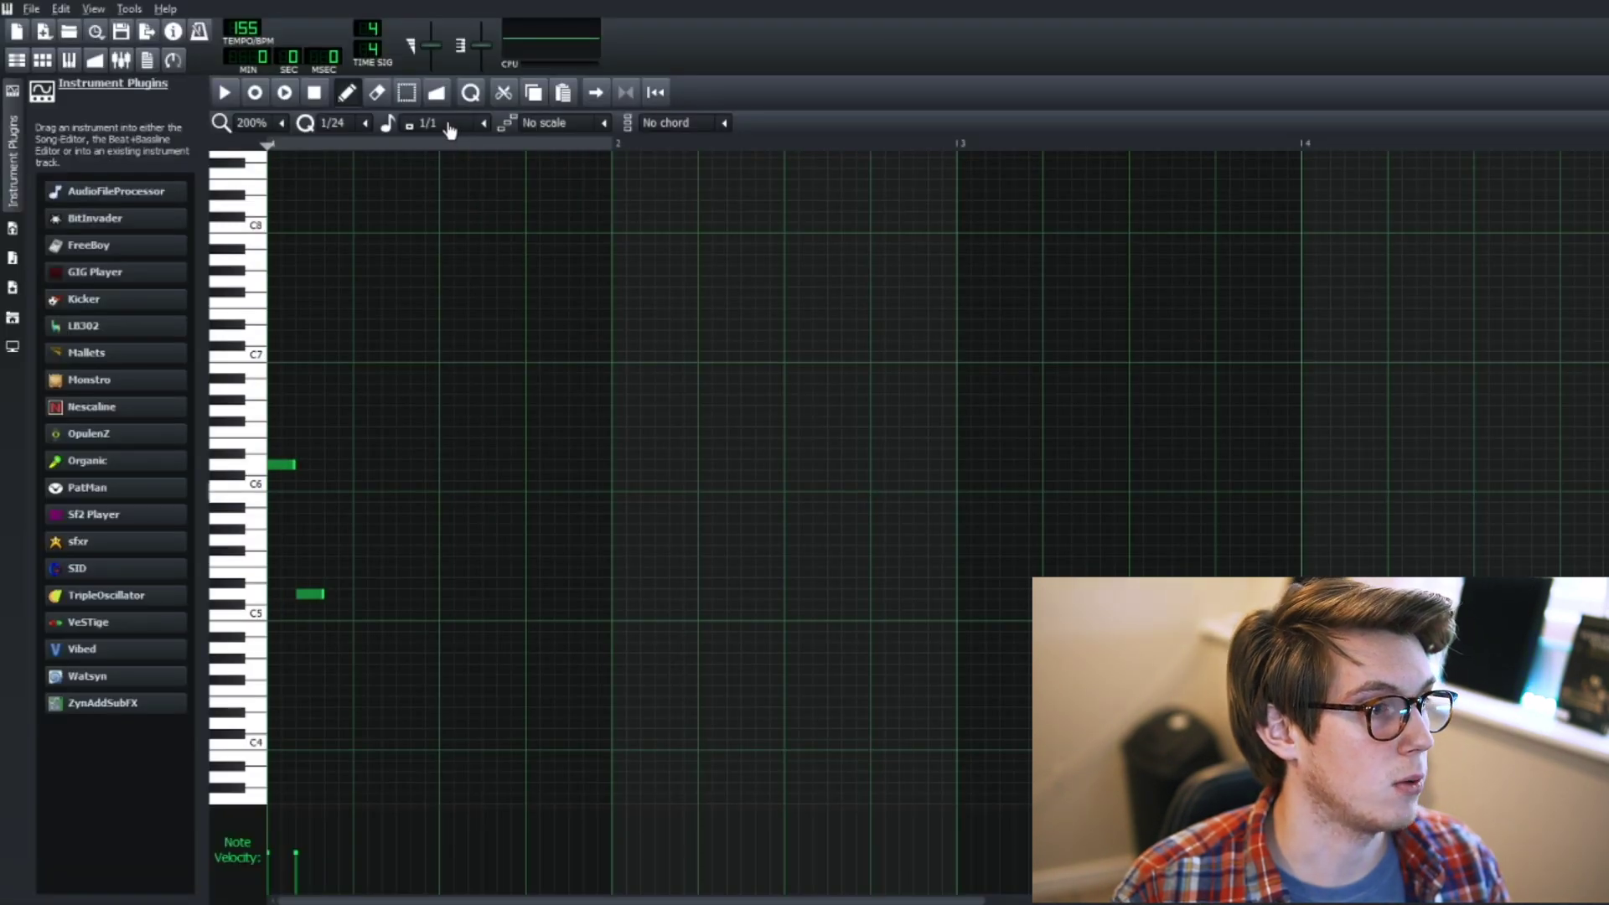
{"action": "scroll", "coordinate": [441, 128], "scroll_direction": "up", "scroll_amount": 5}
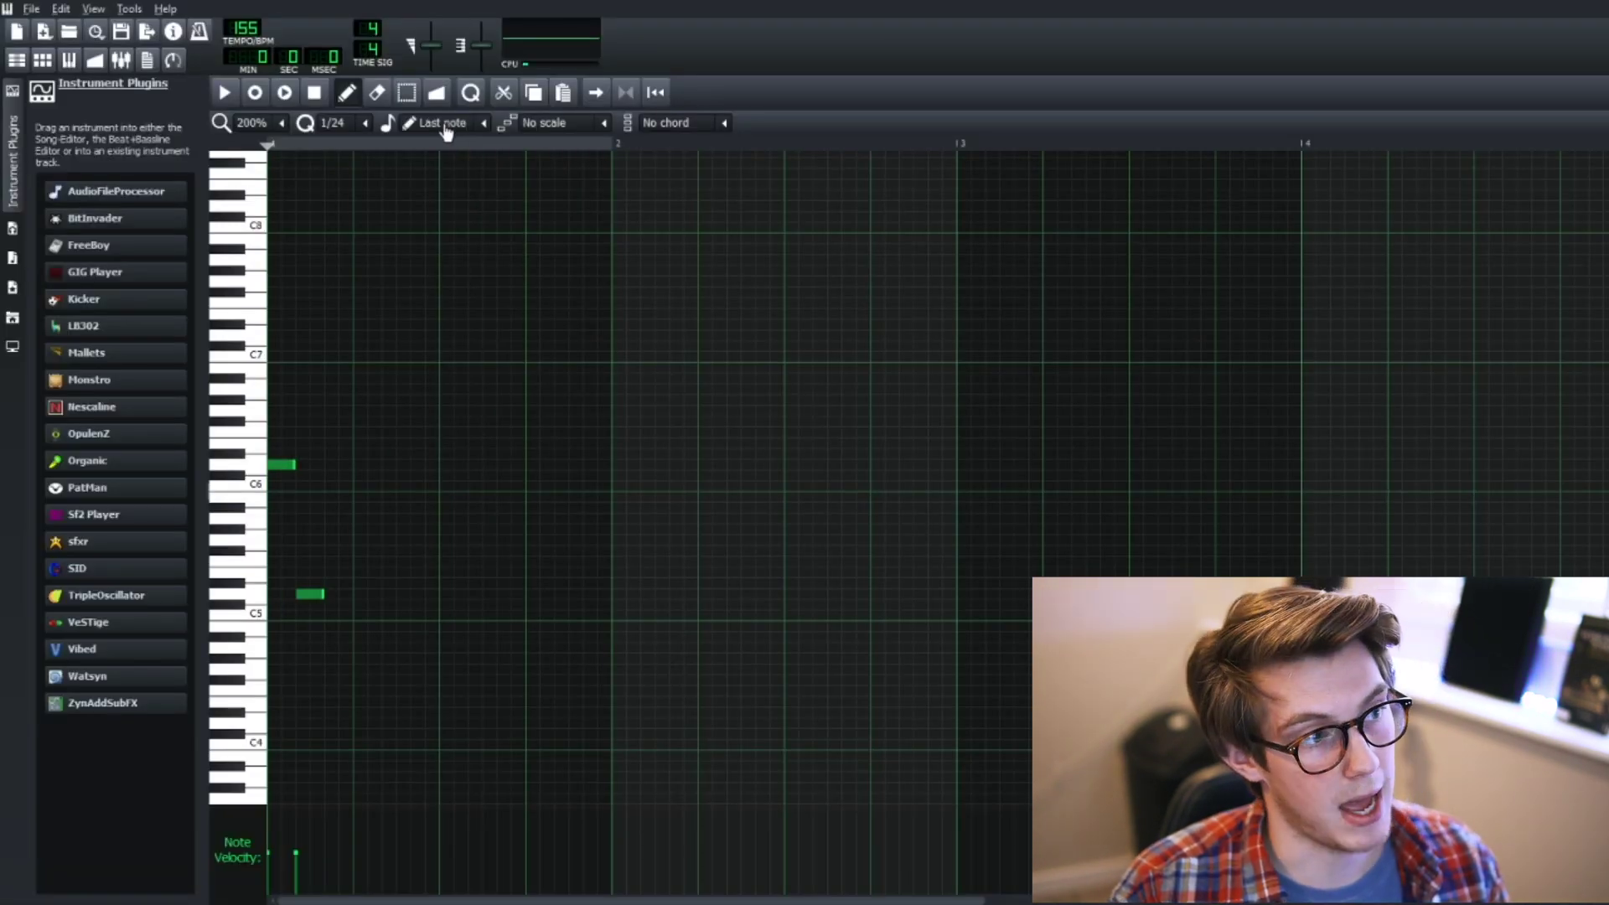
{"action": "scroll", "coordinate": [345, 694], "scroll_direction": "down", "scroll_amount": 1}
Add a third, lower note, then delete the three notes and undo to restore them
{"action": "left_click", "coordinate": [336, 681]}
{"action": "left_click_drag", "start_coordinate": [389, 342], "coordinate": [262, 728]}
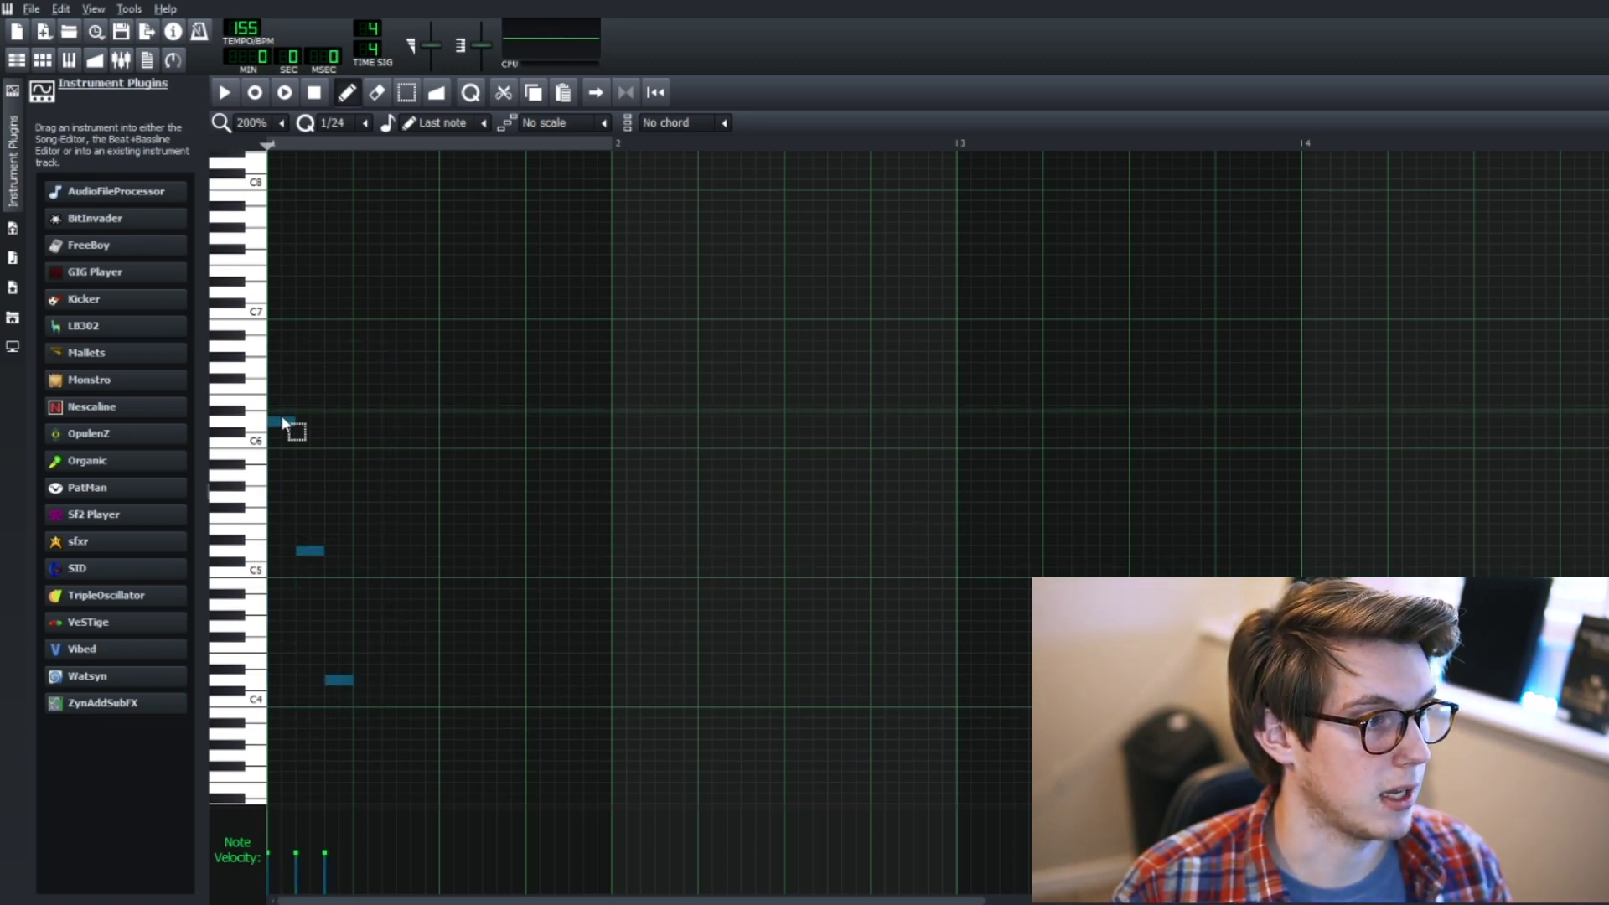
{"action": "key", "text": "Delete"}
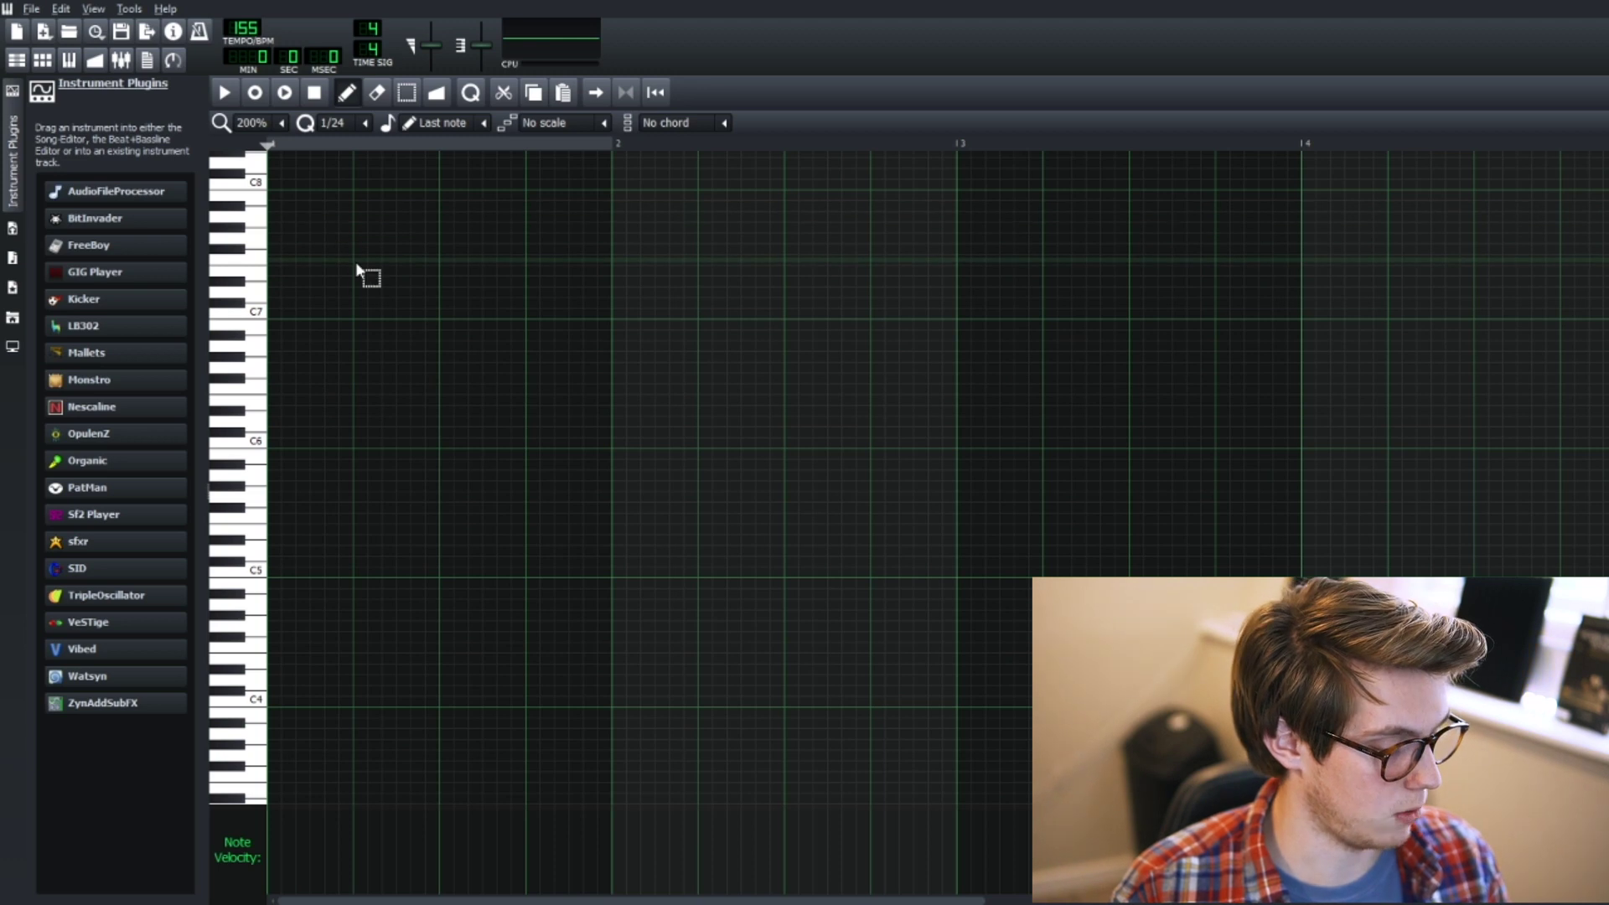
{"action": "key", "text": "ctrl+z"}
{"action": "scroll", "coordinate": [343, 377], "scroll_direction": "down", "scroll_amount": 4}
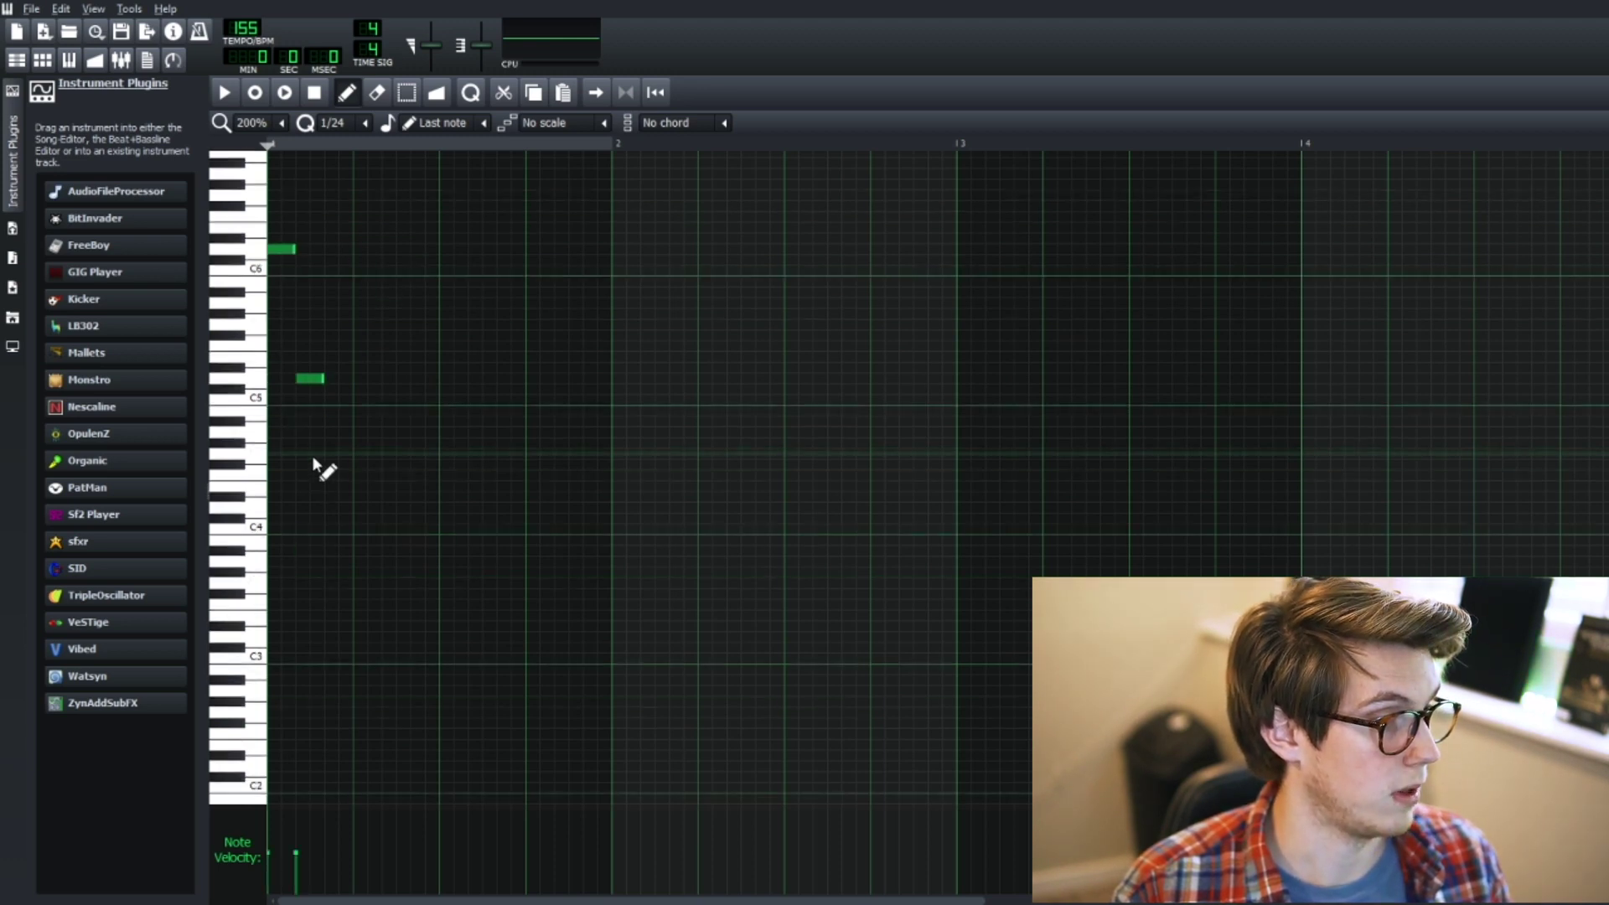
{"action": "scroll", "coordinate": [335, 394], "scroll_direction": "up", "scroll_amount": 3}
Duplicate the triplet figure by selecting all notes and pasting them just after the originals
{"action": "key", "text": "ctrl+a"}
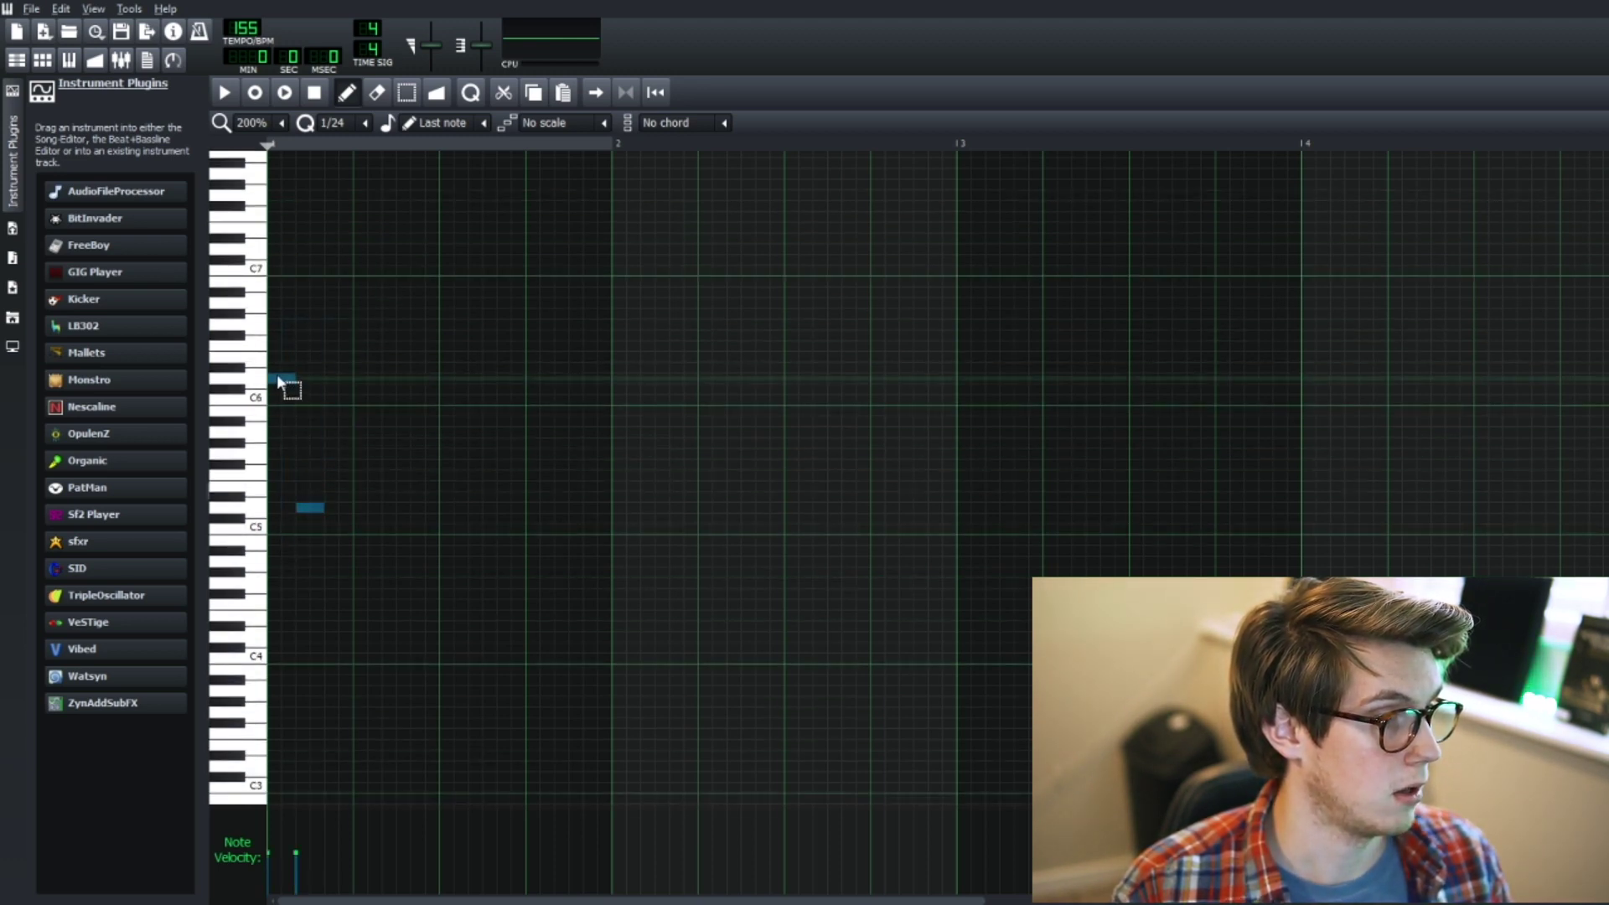
{"action": "left_click", "coordinate": [328, 146]}
{"action": "key", "text": "ctrl+v"}
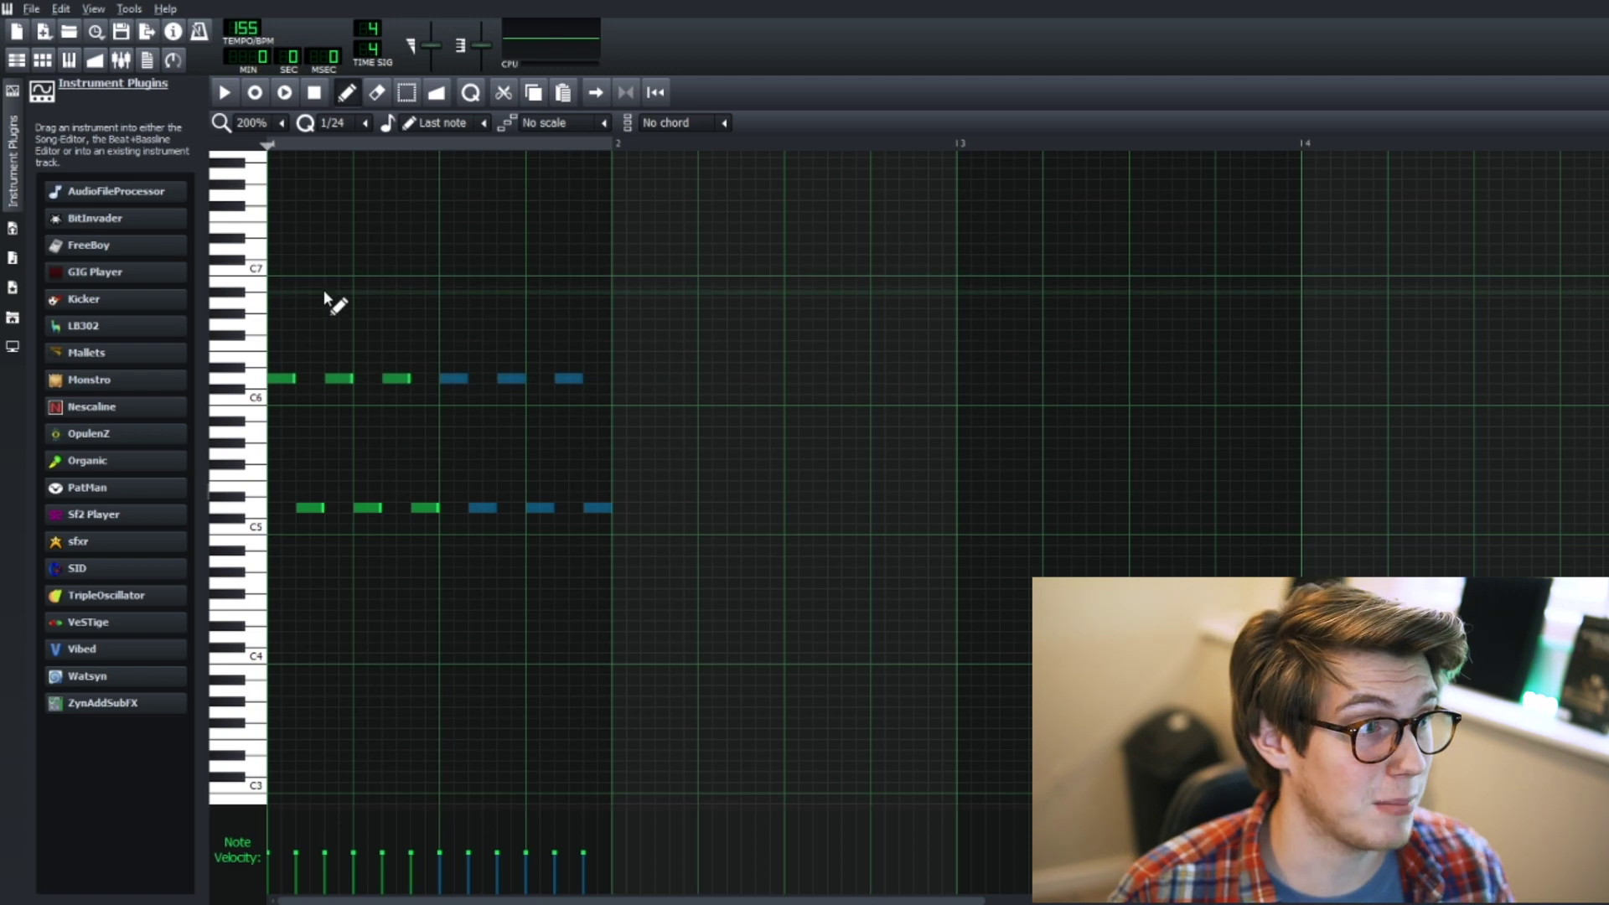
{"action": "left_click", "coordinate": [25, 59]}
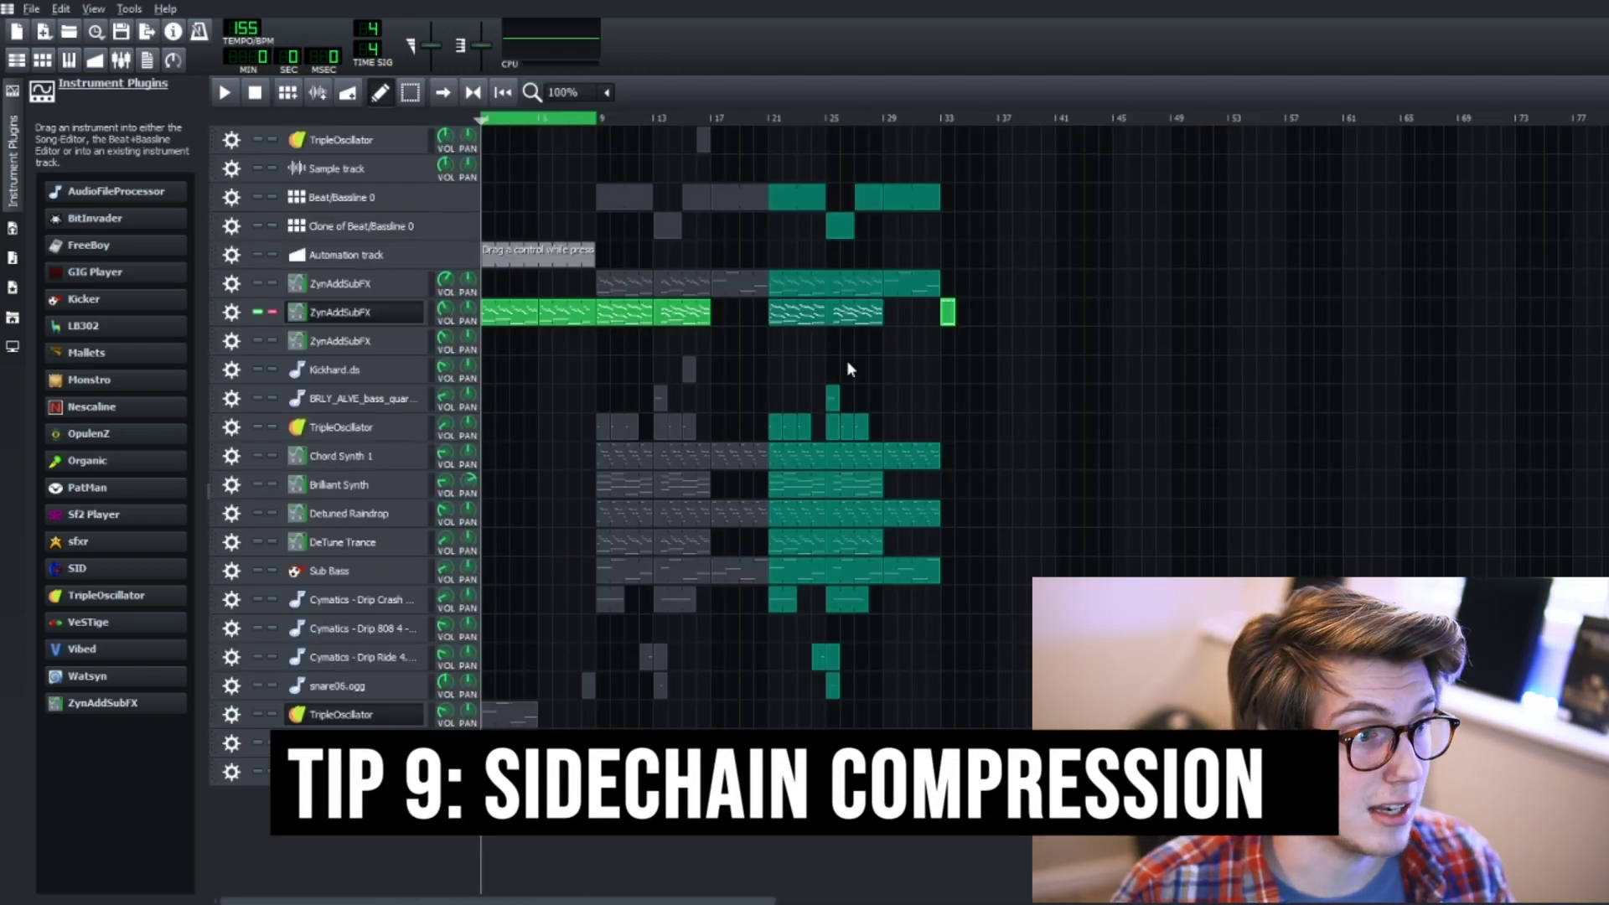
Unsolo the ZynAddSubFX track, set the loop to bars 9–17, and play it briefly
{"action": "left_click", "coordinate": [271, 312]}
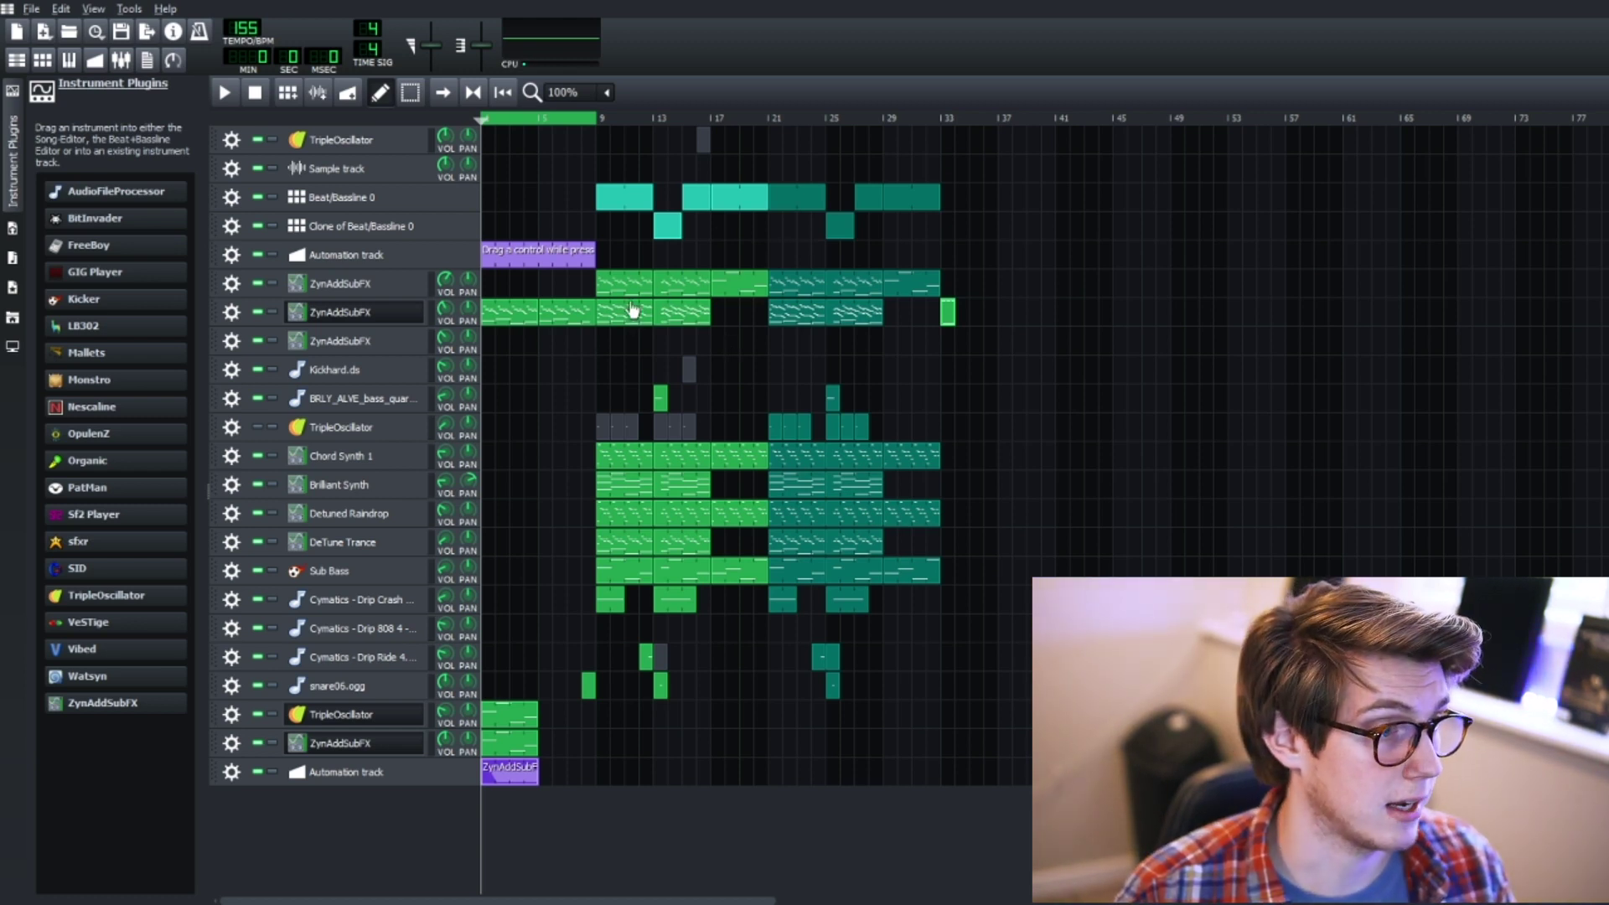
{"action": "left_click_drag", "start_coordinate": [741, 114], "coordinate": [712, 121]}
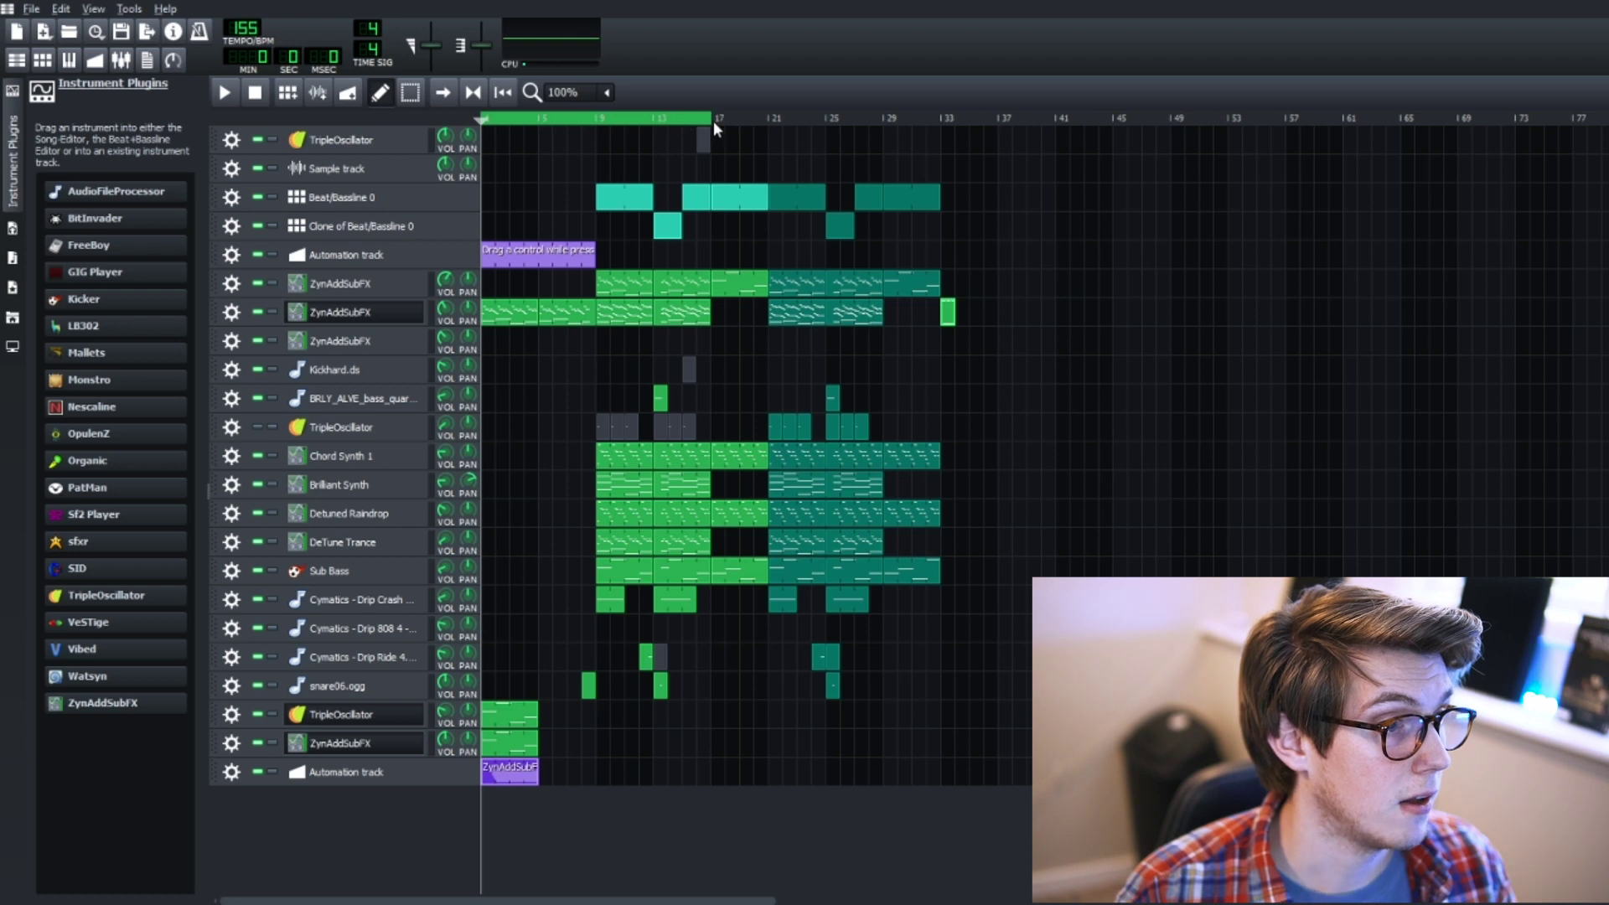
{"action": "right_click", "coordinate": [596, 117]}
{"action": "key", "text": "space"}
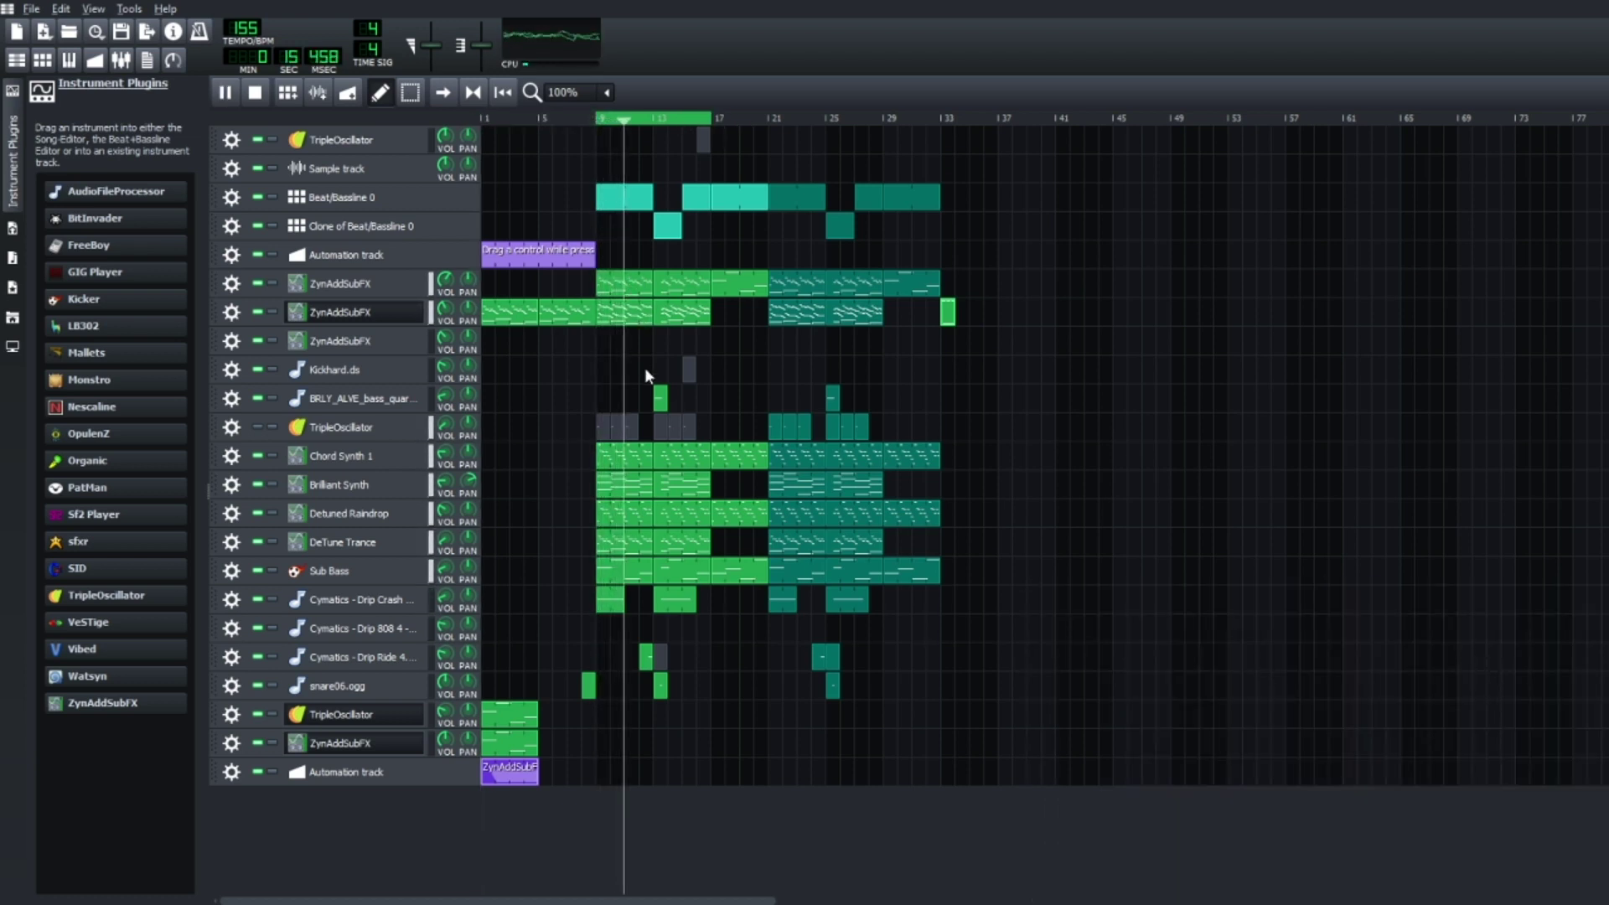
{"action": "key", "text": "space"}
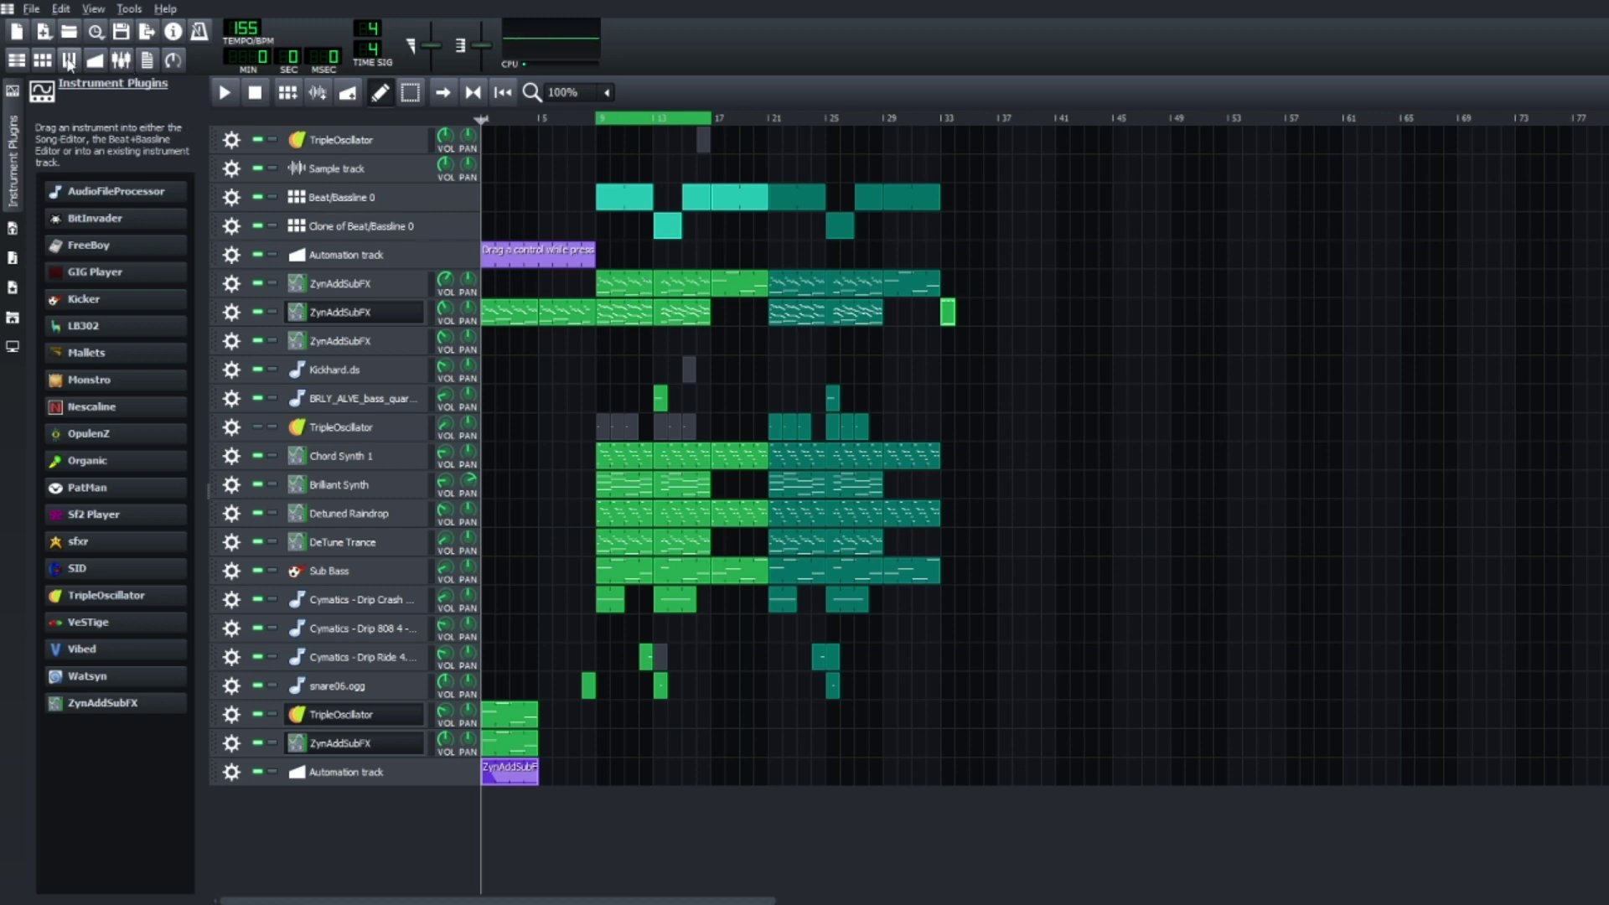
{"action": "left_click", "coordinate": [42, 59]}
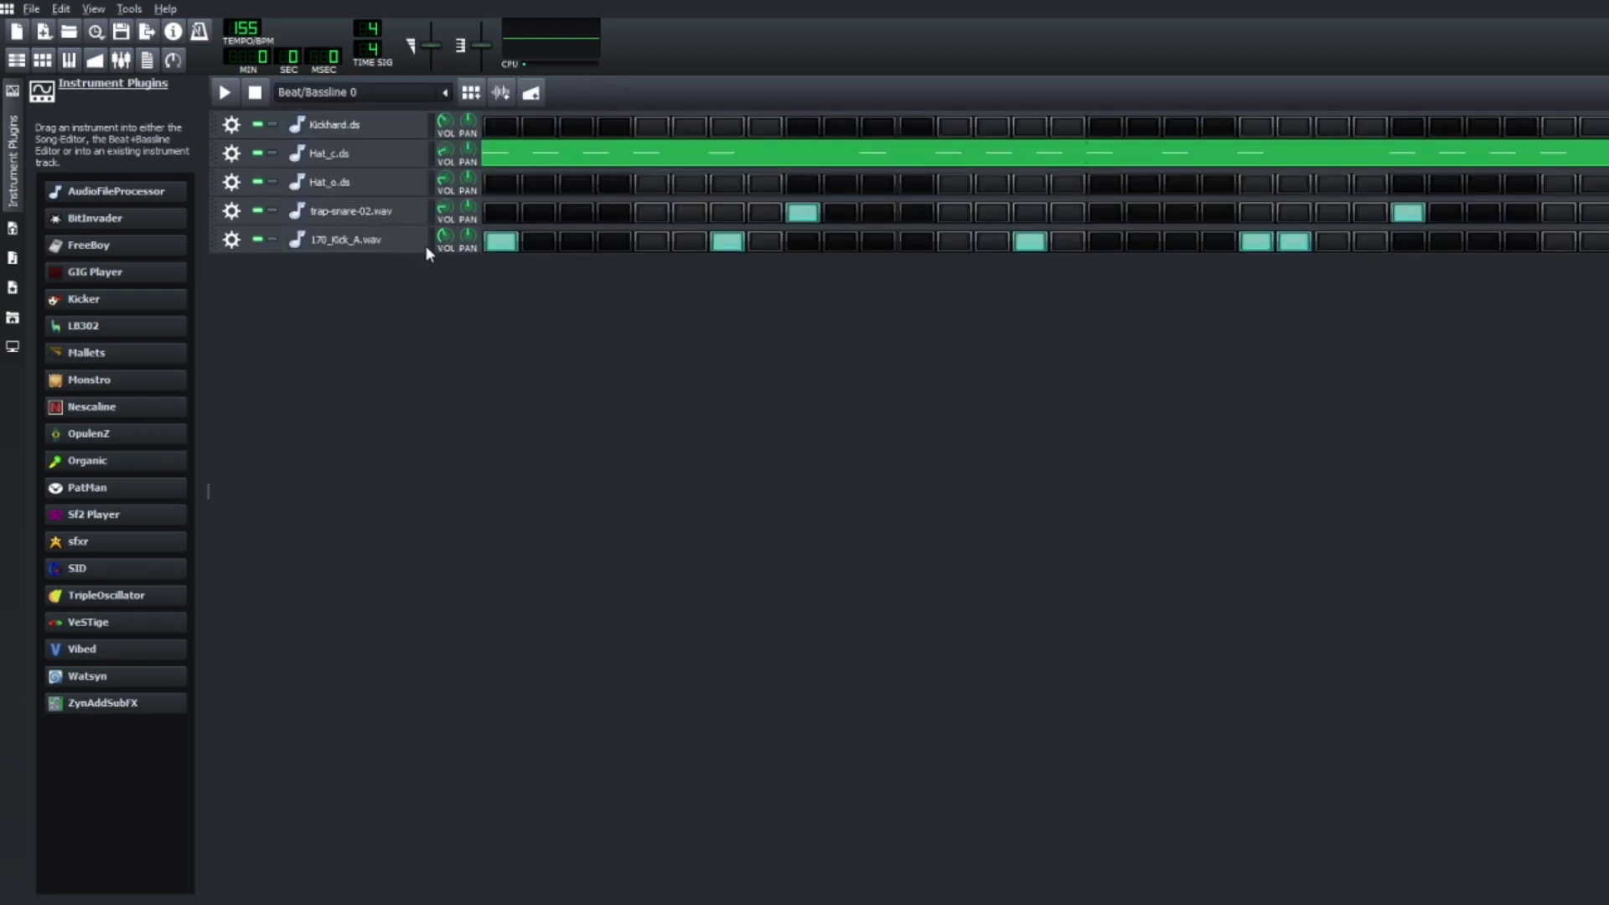
Play and stop the drum pattern, then open the 170_Kick_A.wav instrument settings
{"action": "key", "text": "space"}
{"action": "left_click", "coordinate": [256, 92]}
{"action": "left_click", "coordinate": [365, 244]}
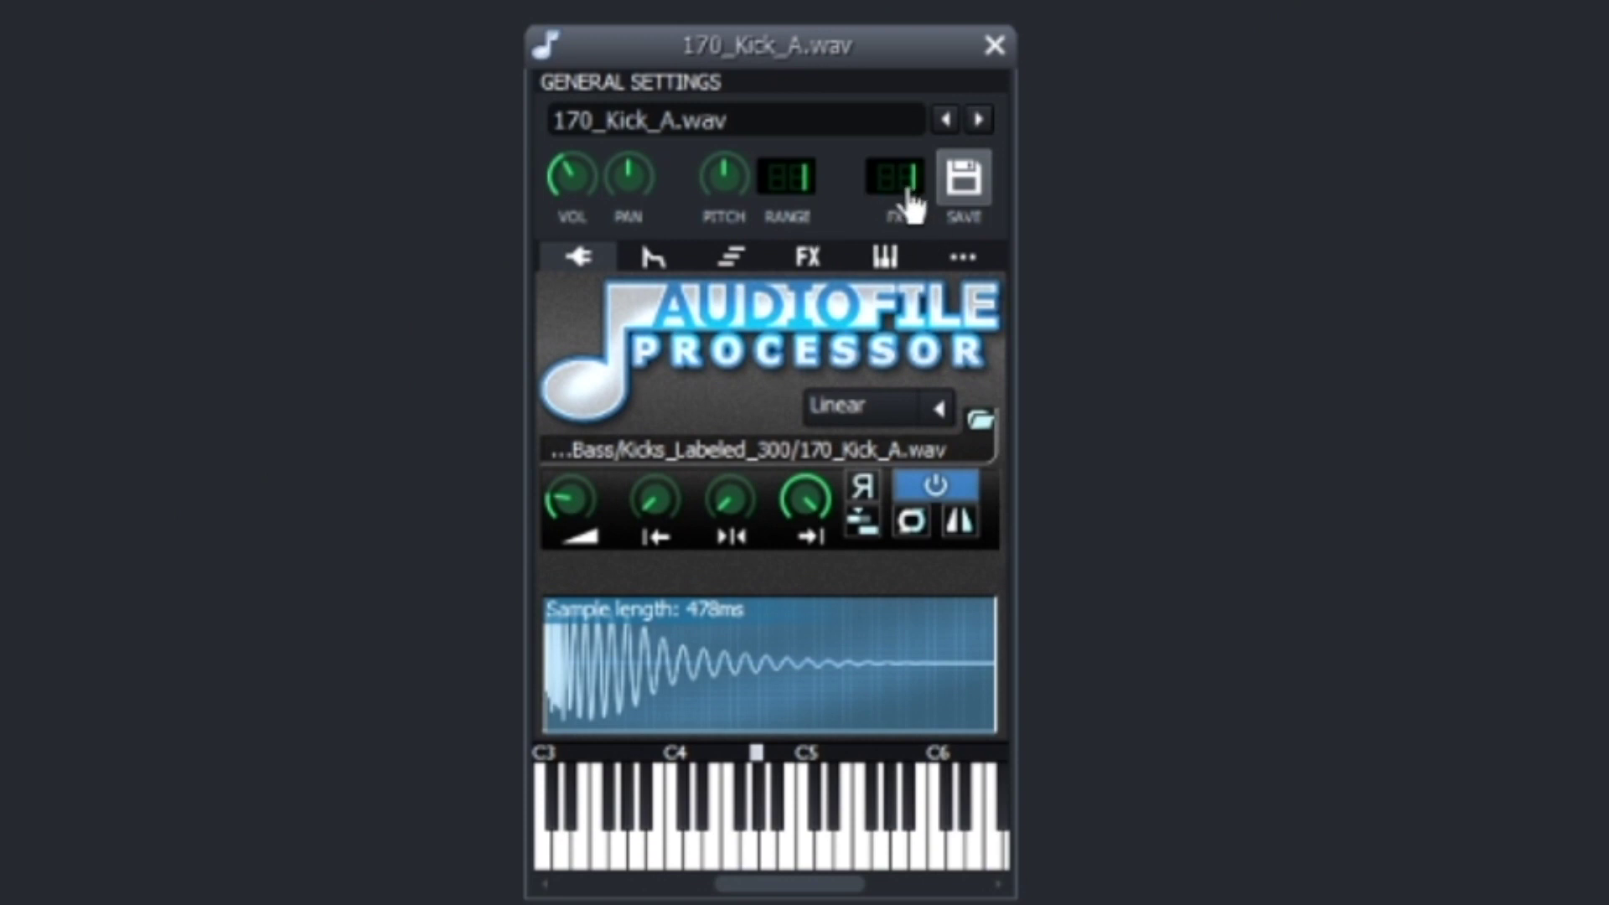
Rename the FX 1 mixer channel with the Peak Controller to 'Kick Drum 808'
{"action": "left_click", "coordinate": [120, 59]}
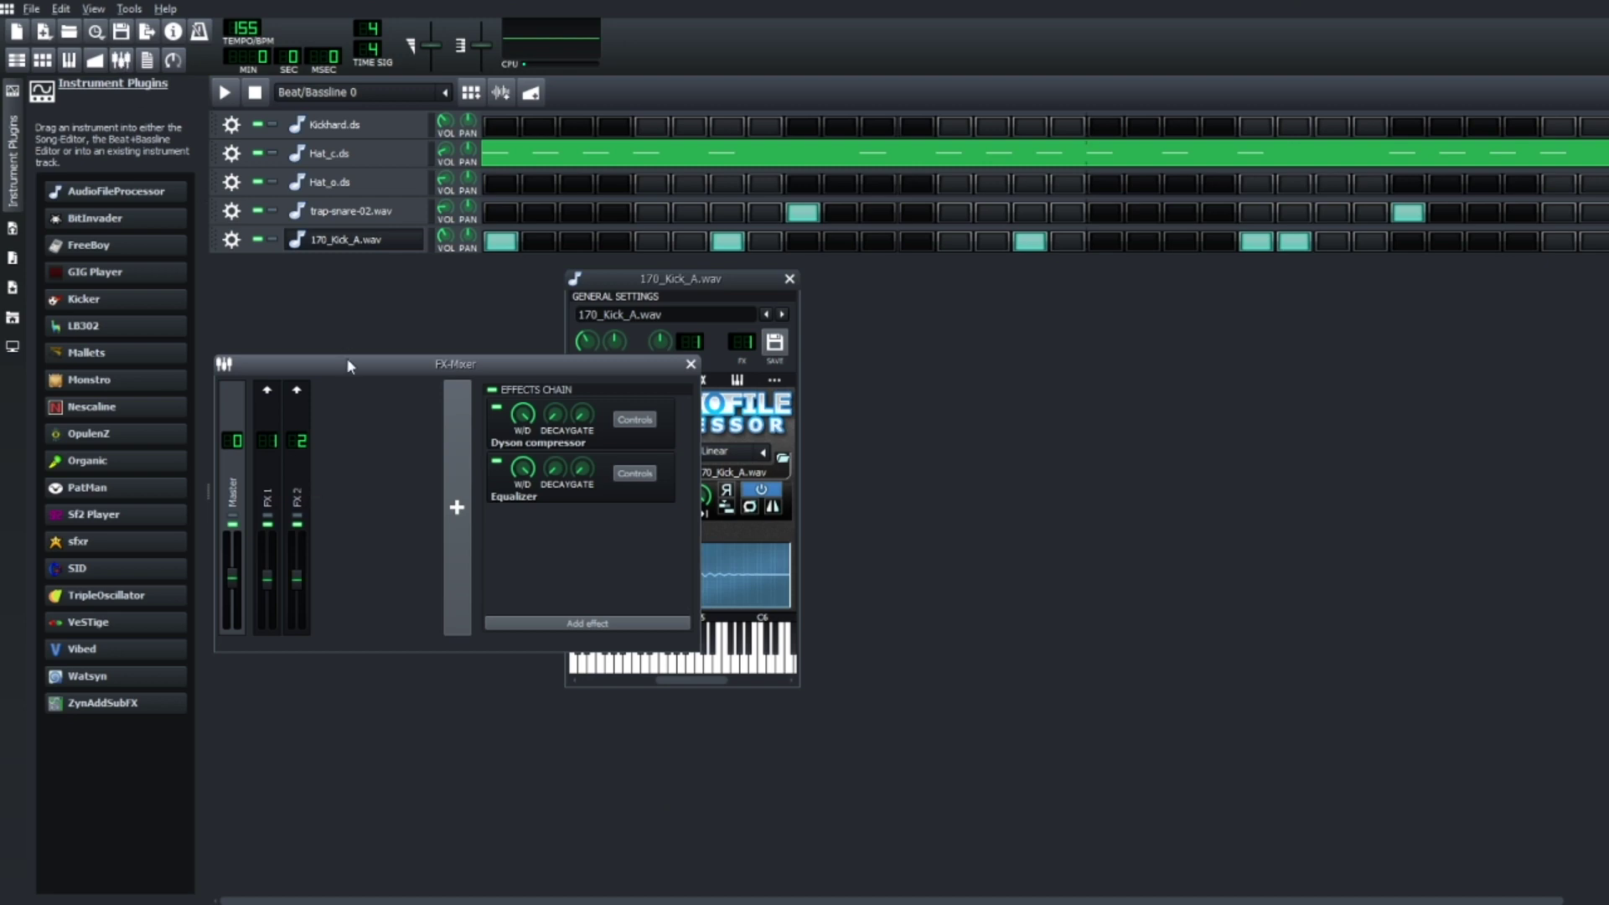
{"action": "left_click_drag", "start_coordinate": [348, 366], "coordinate": [491, 417]}
{"action": "left_click", "coordinate": [410, 553]}
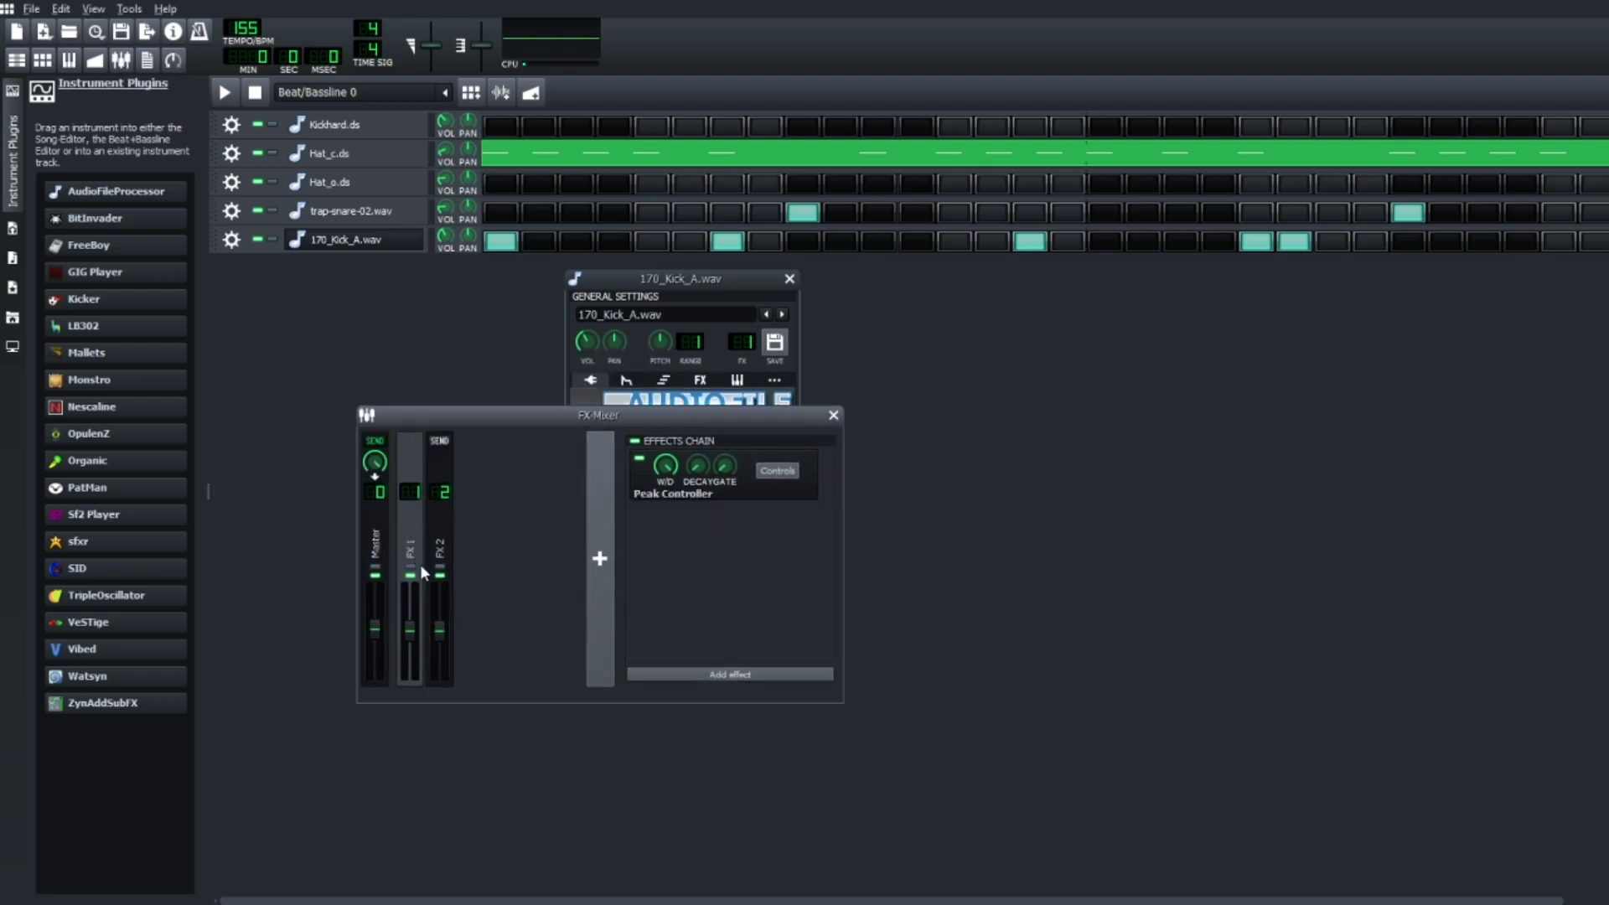
{"action": "key", "text": "F2"}
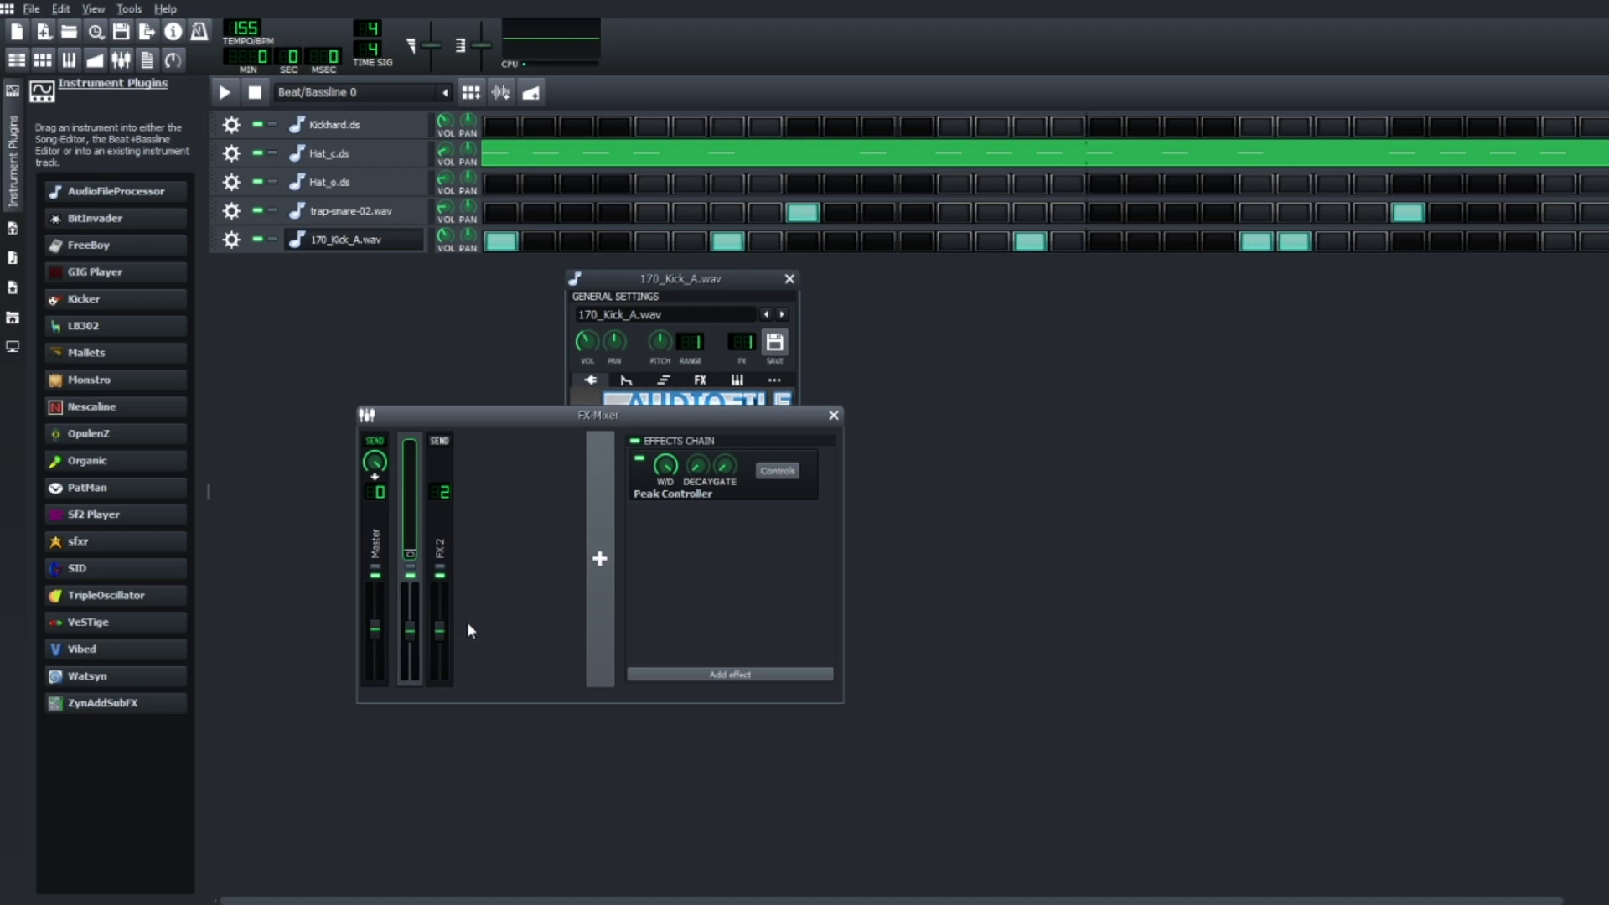
{"action": "type", "text": "Kick Drum 808"}
{"action": "key", "text": "Return"}
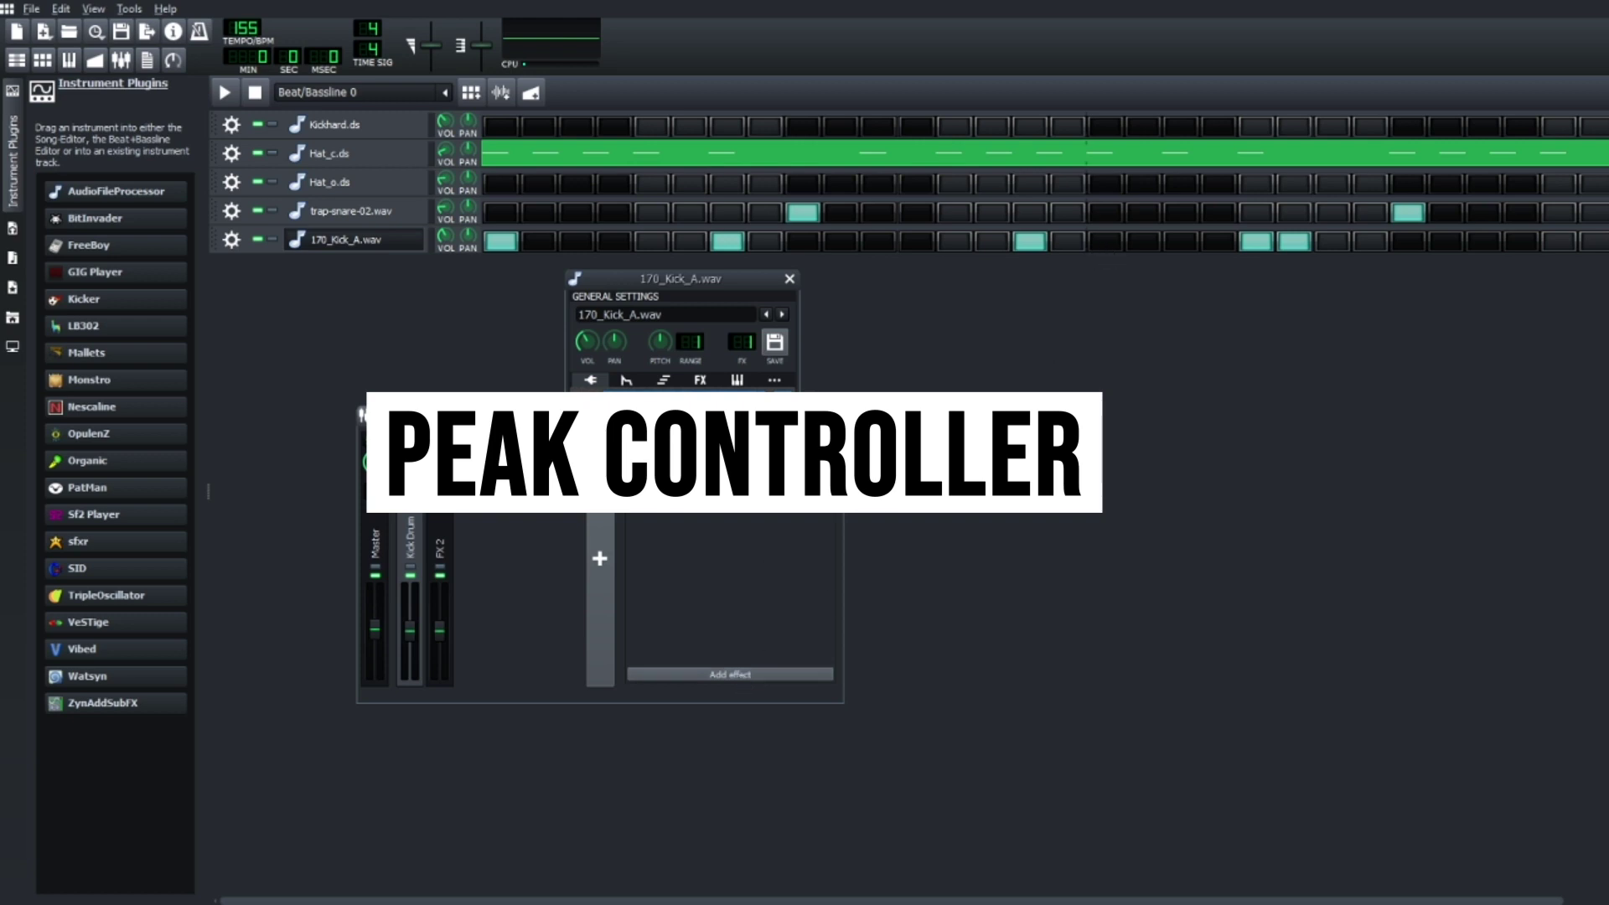
Open the Peak Controller effect's controls, then add an FX 3 channel after FX 2 in the mixer
{"action": "left_click", "coordinate": [778, 471]}
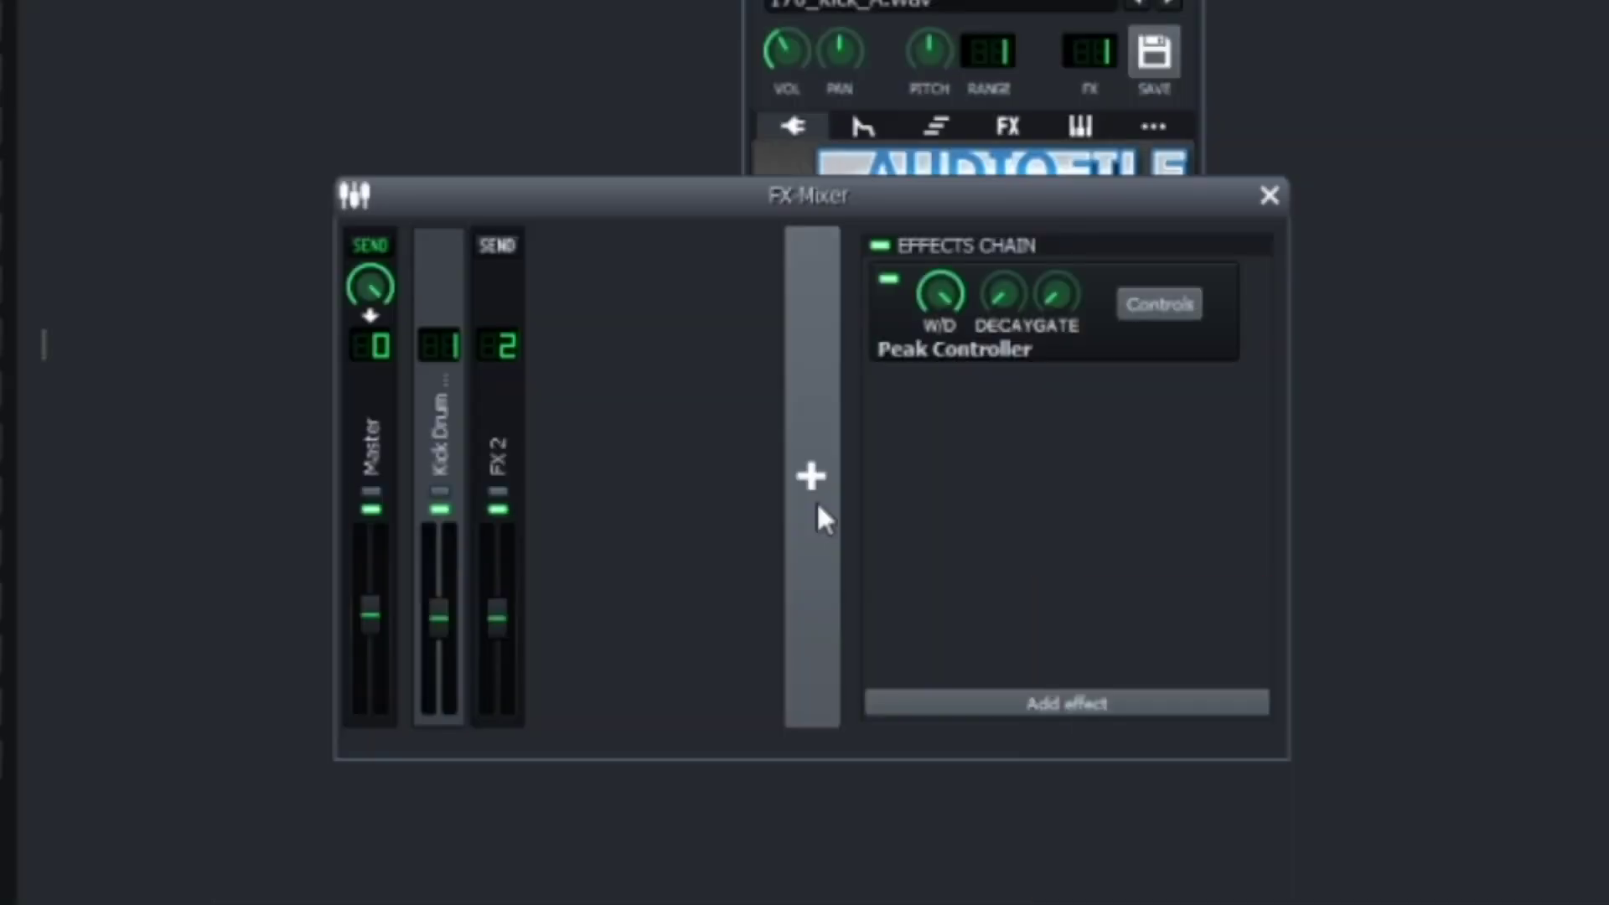
{"action": "left_click", "coordinate": [599, 558]}
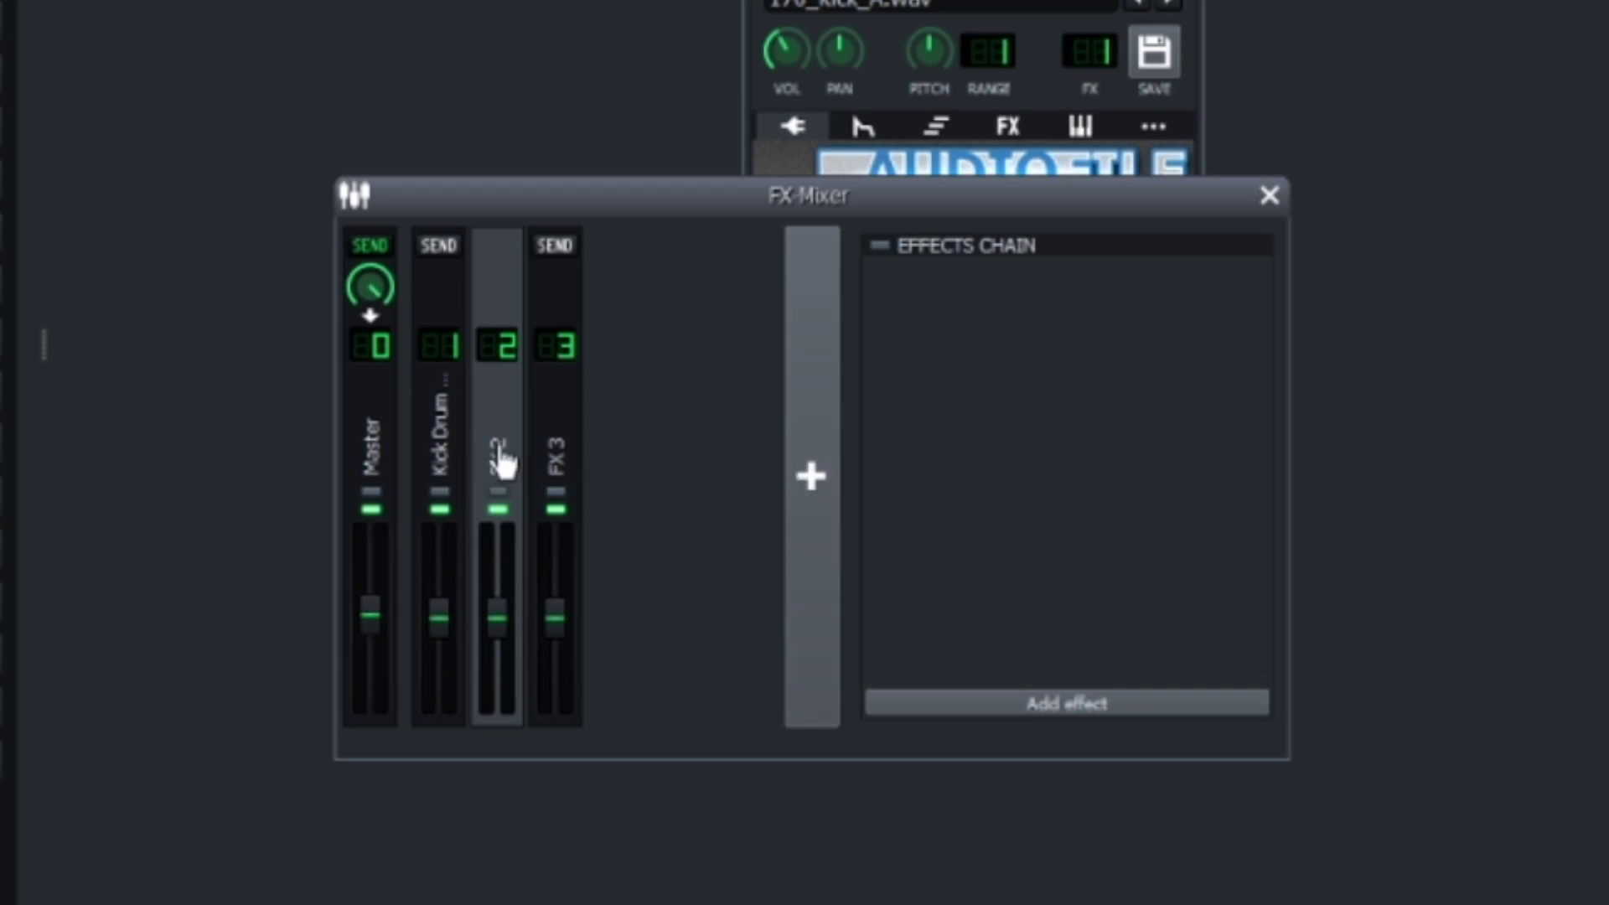
Link the FX 3 volume fader to Controller 1 from its context menu, then dismiss the menu
{"action": "right_click", "coordinate": [501, 624]}
{"action": "mouse_move", "coordinate": [569, 901]}
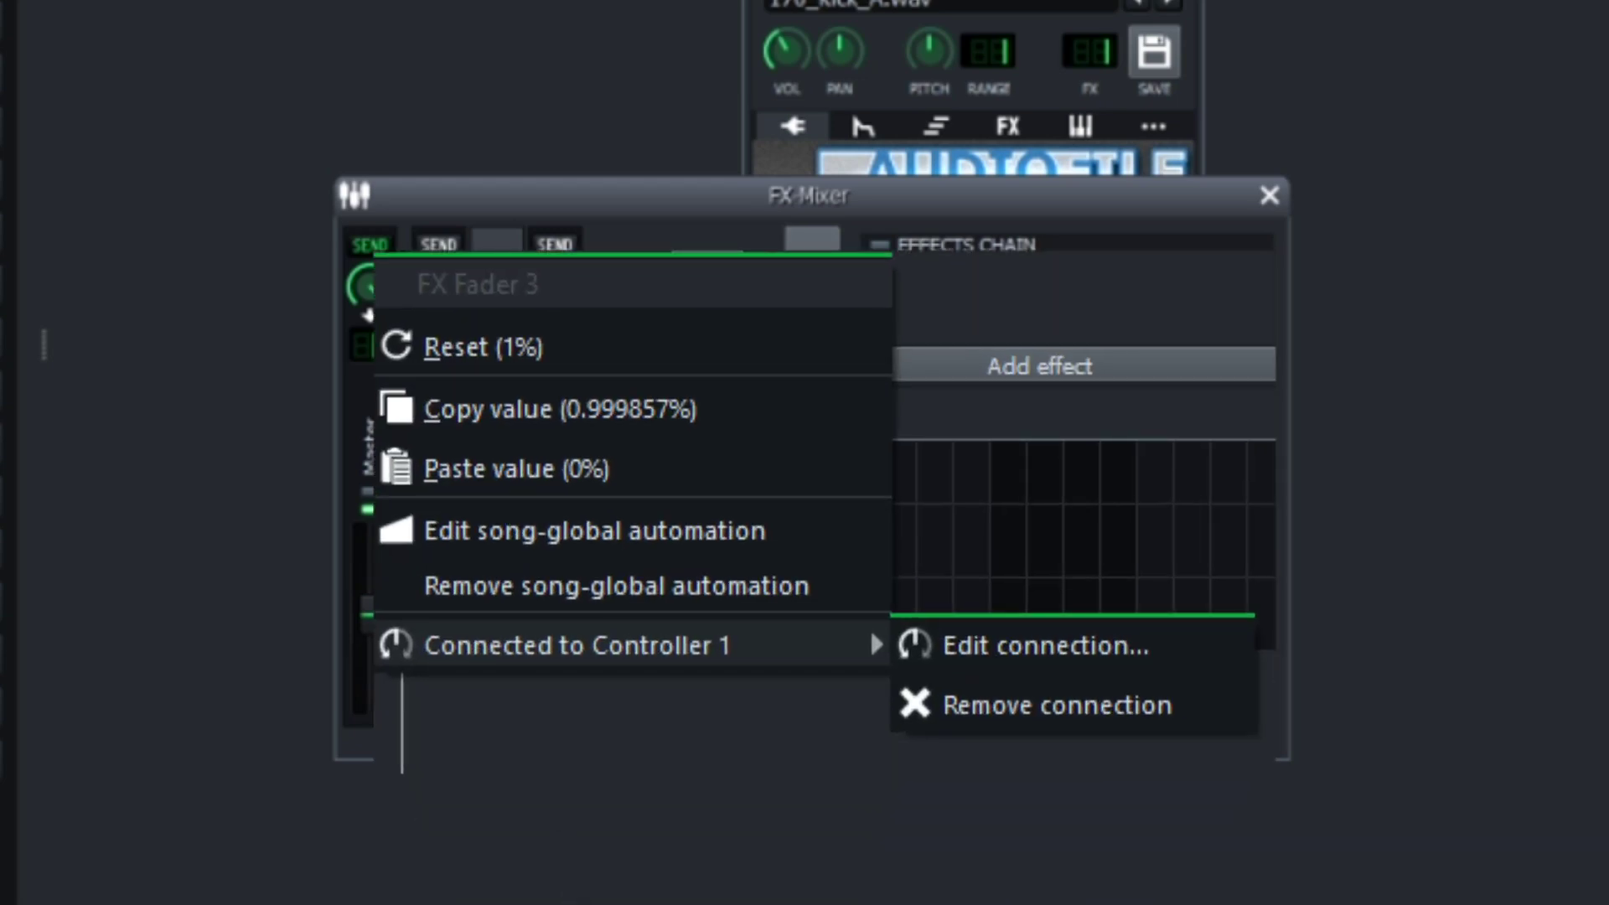
{"action": "key", "text": "Escape"}
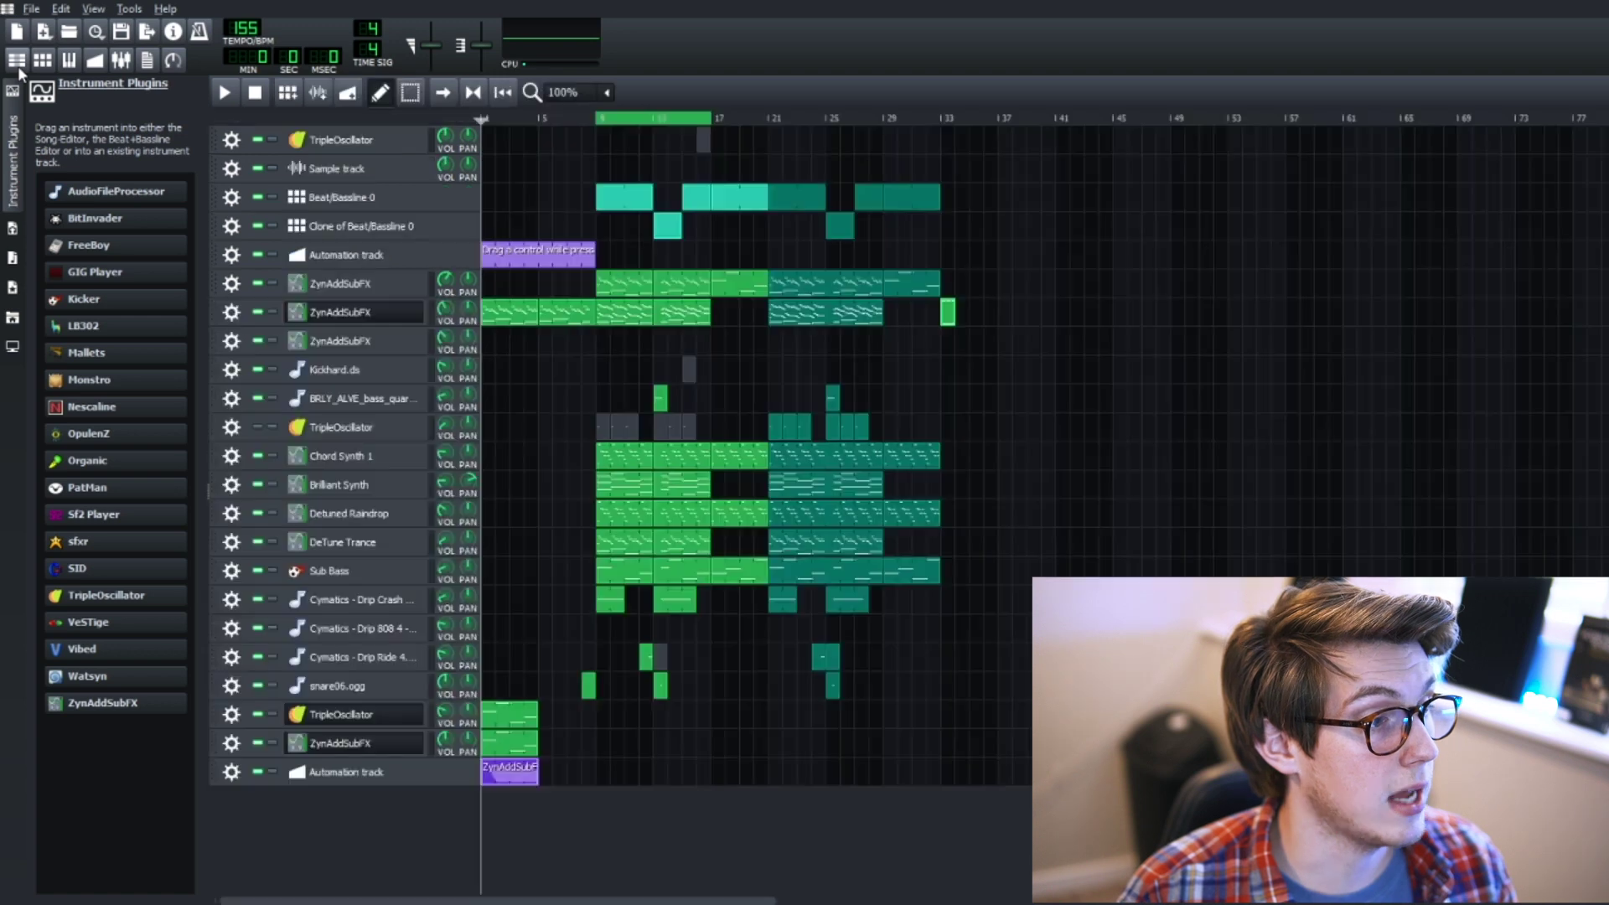
{"action": "left_click", "coordinate": [375, 455]}
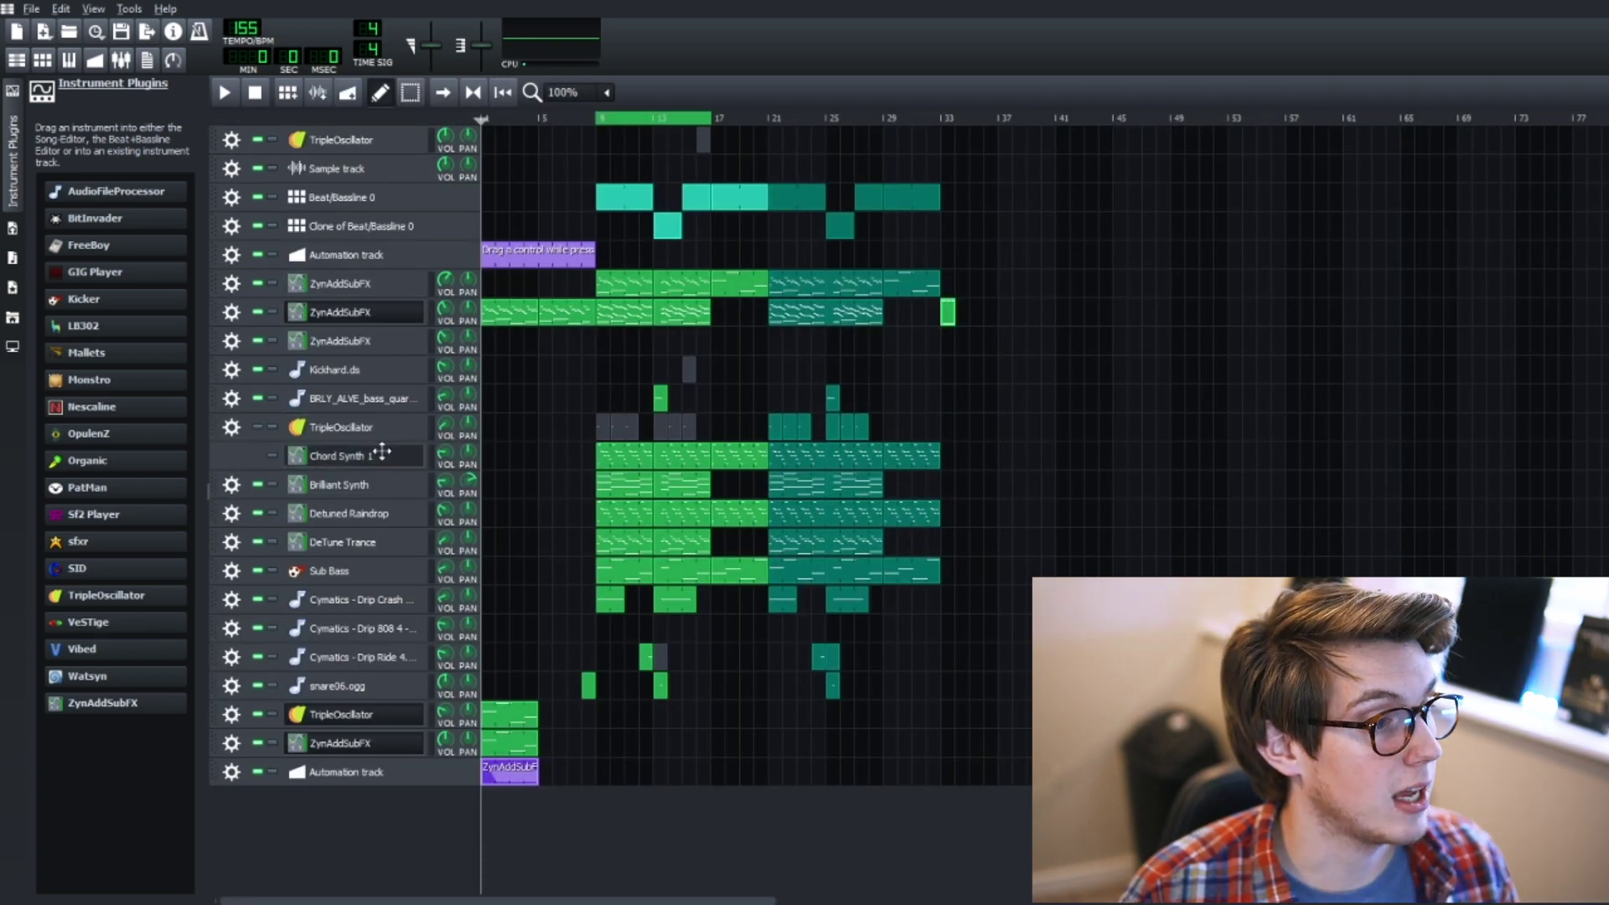
{"action": "double_click", "coordinate": [628, 456]}
{"action": "key", "text": "space"}
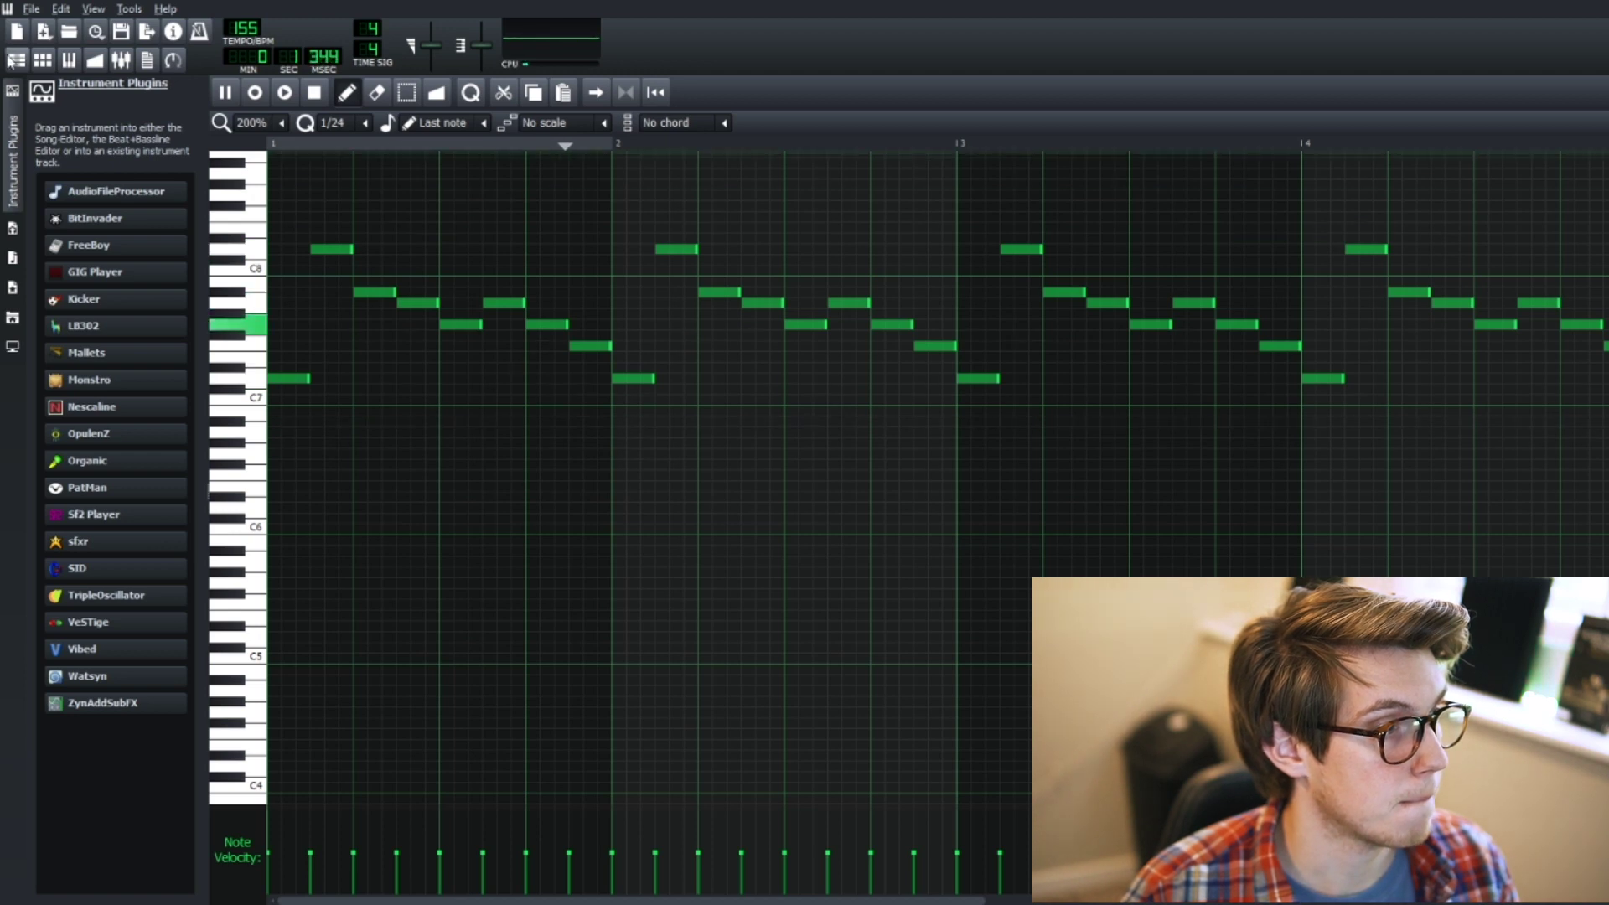
{"action": "key", "text": "F7"}
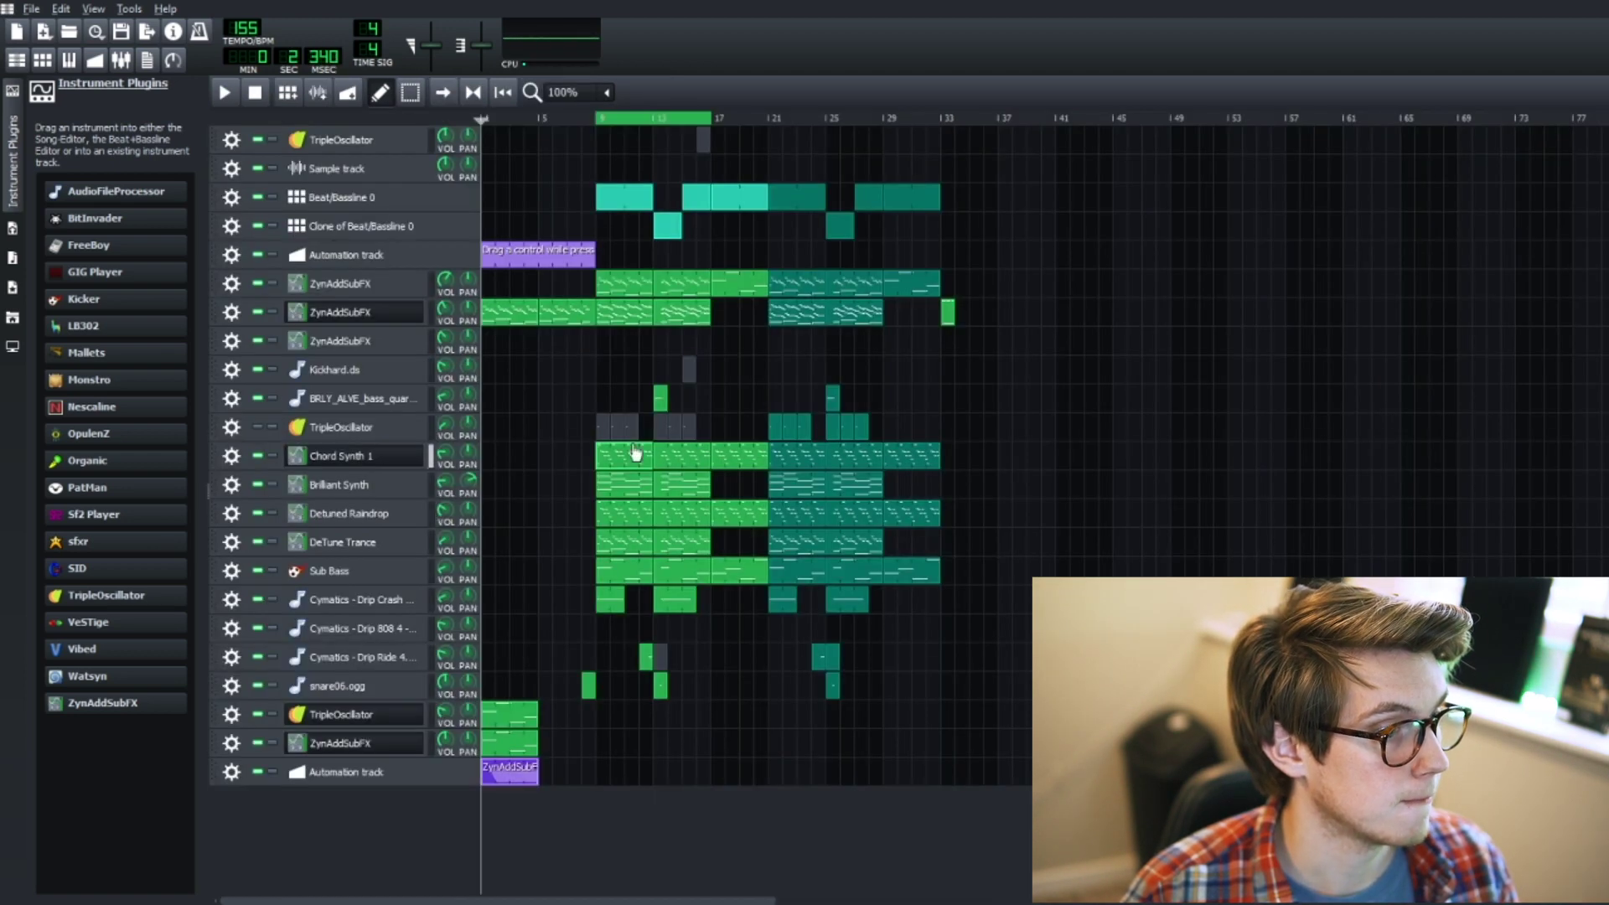
{"action": "left_click", "coordinate": [367, 455]}
{"action": "left_click_drag", "start_coordinate": [1508, 495], "coordinate": [1224, 287]}
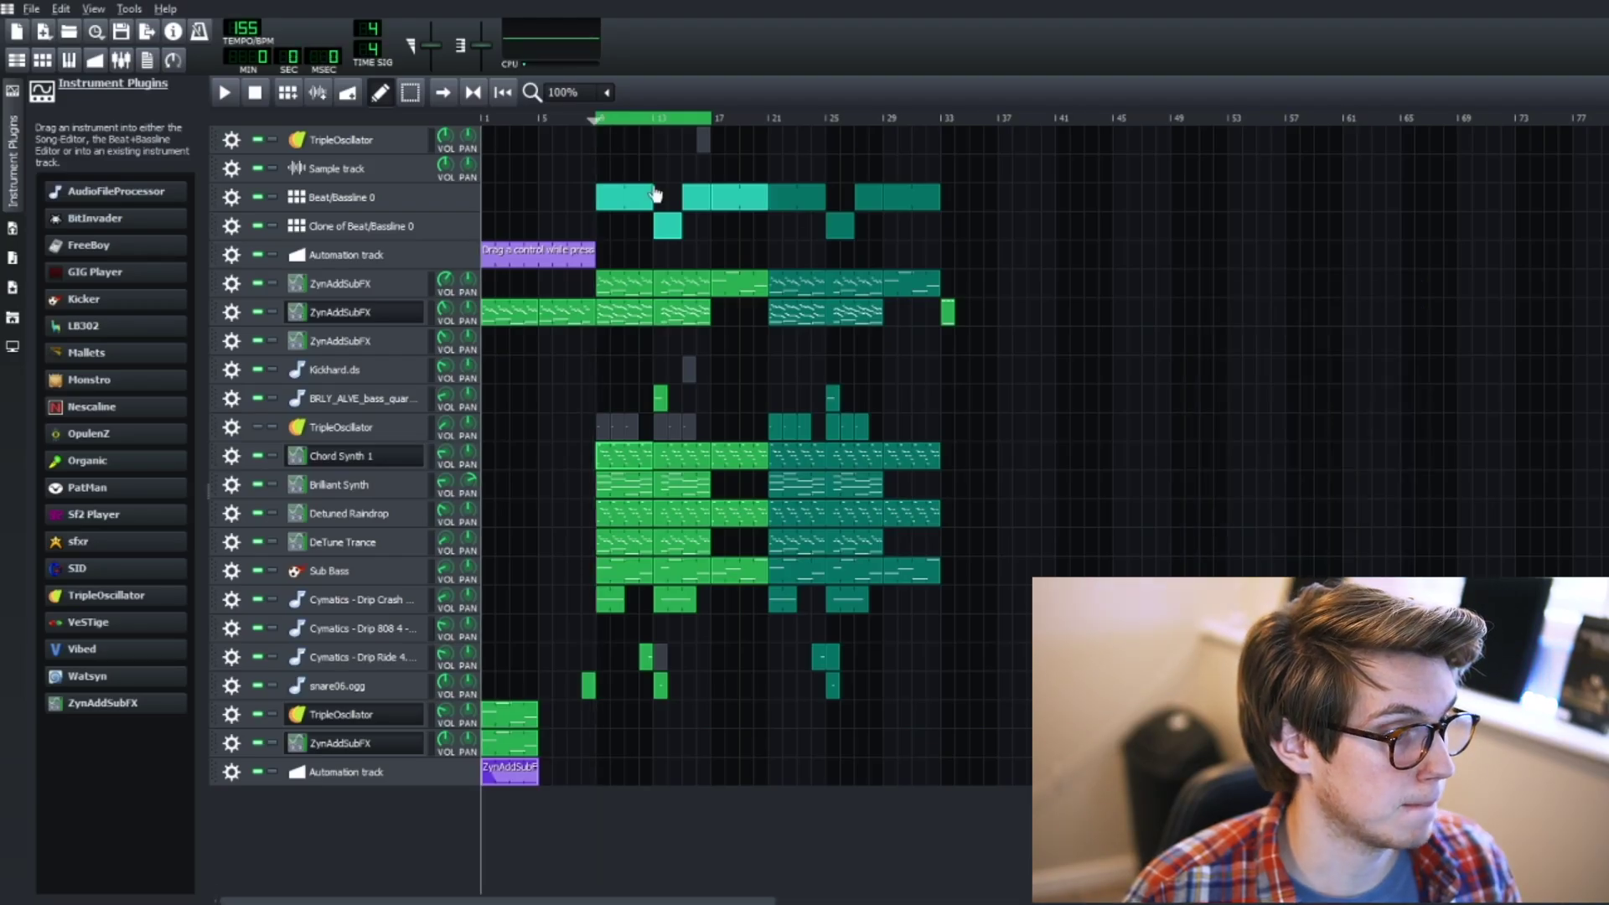
{"action": "key", "text": "space"}
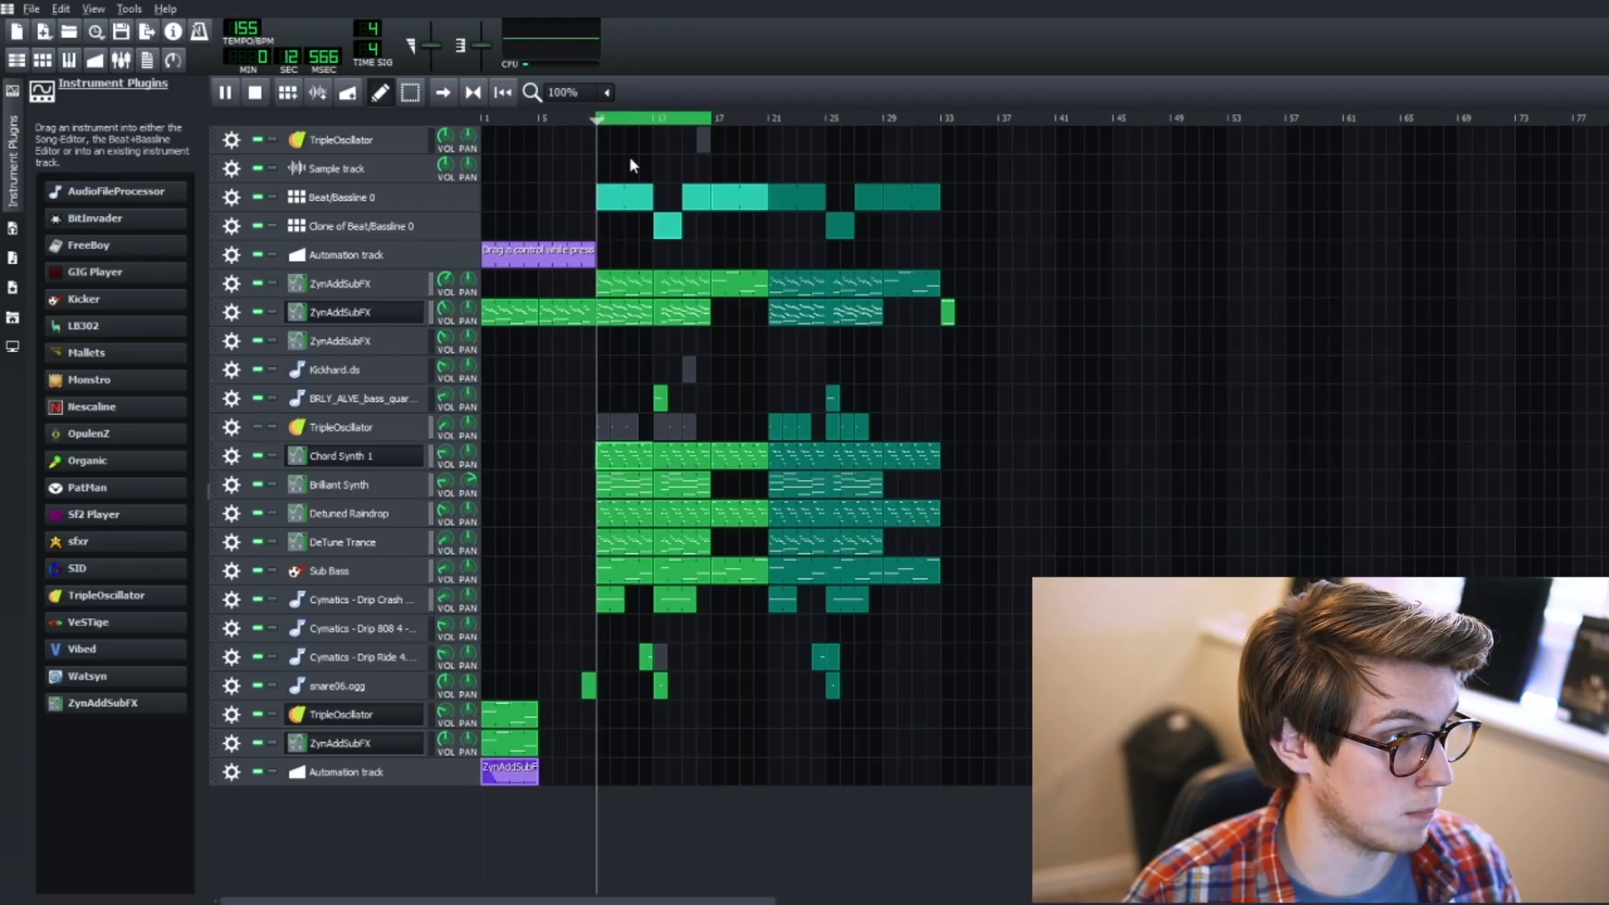
{"action": "key", "text": "F9"}
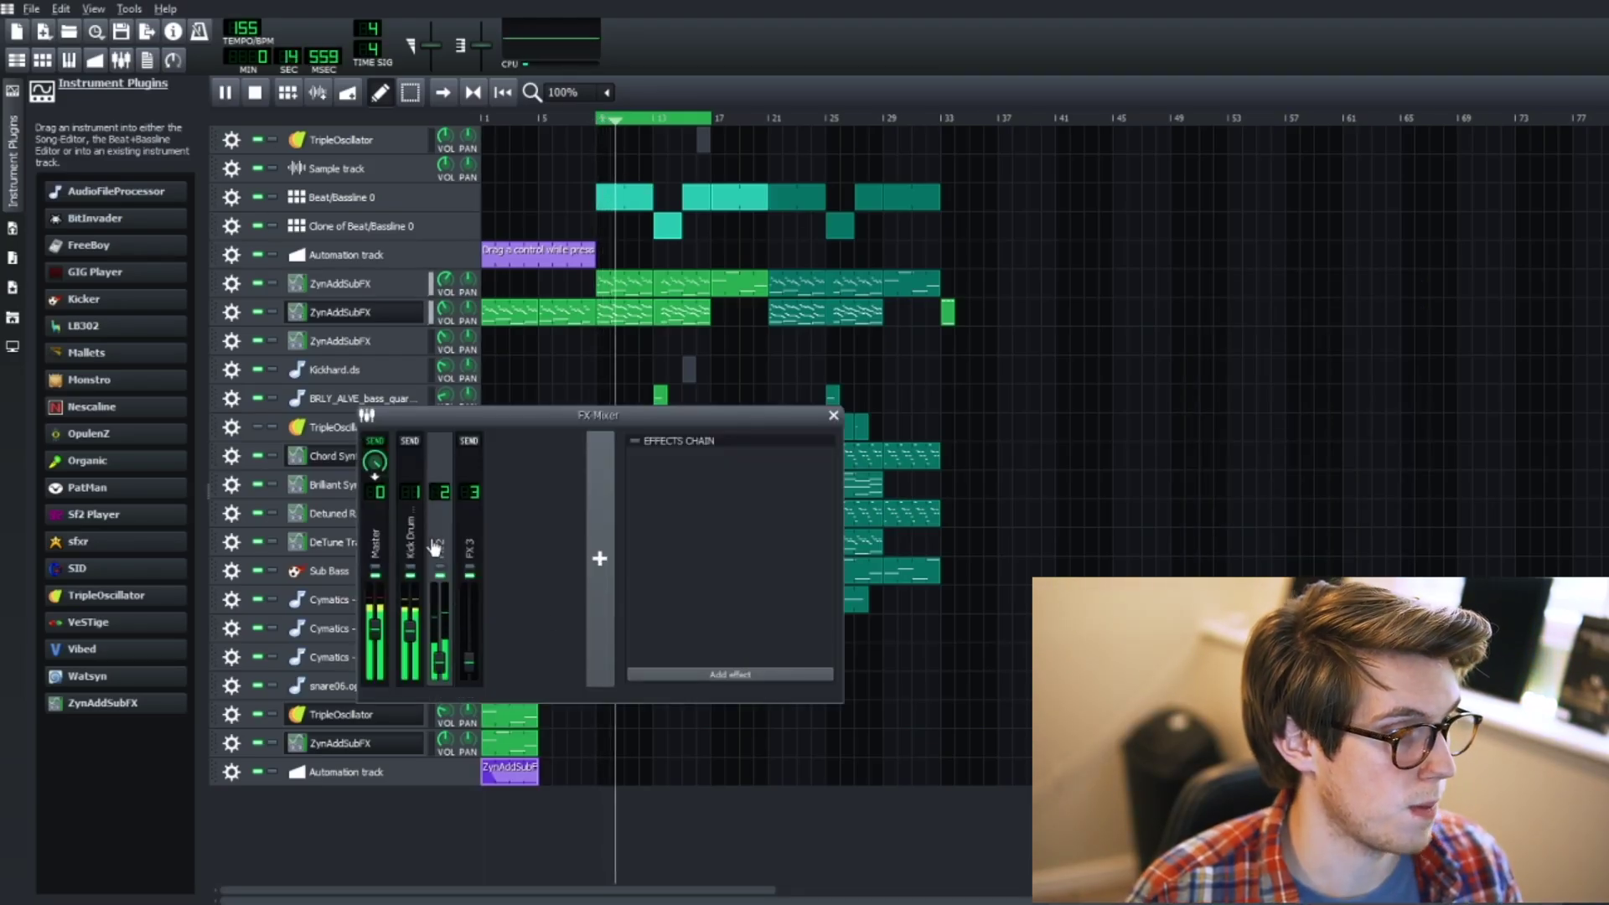
{"action": "left_click", "coordinate": [434, 546]}
{"action": "left_click", "coordinate": [767, 470]}
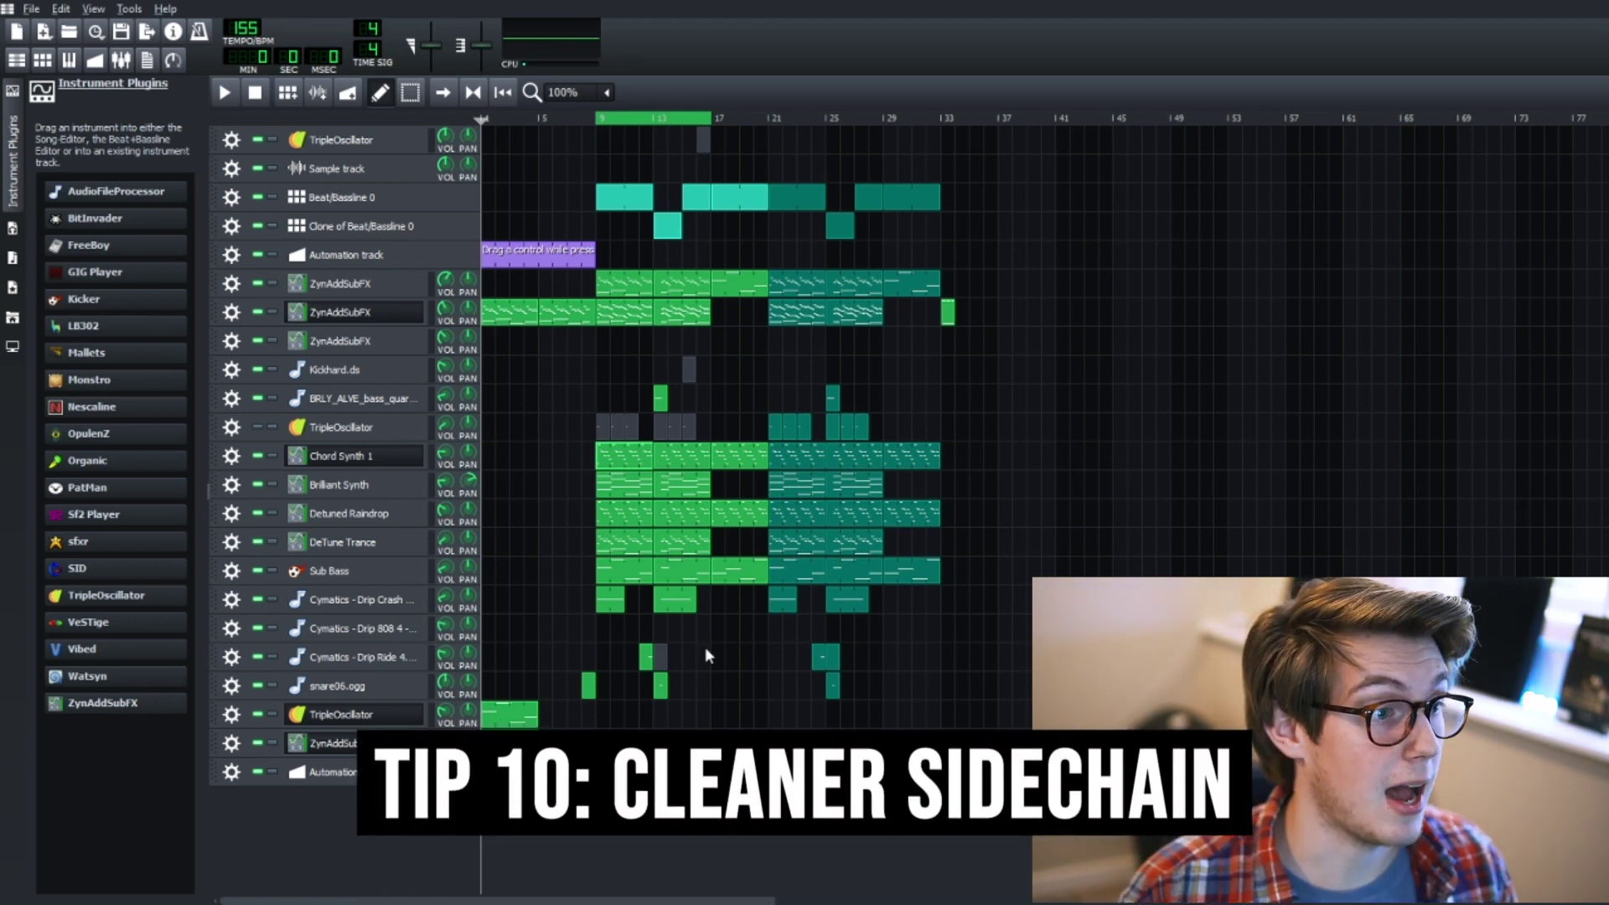
{"action": "double_click", "coordinate": [630, 205]}
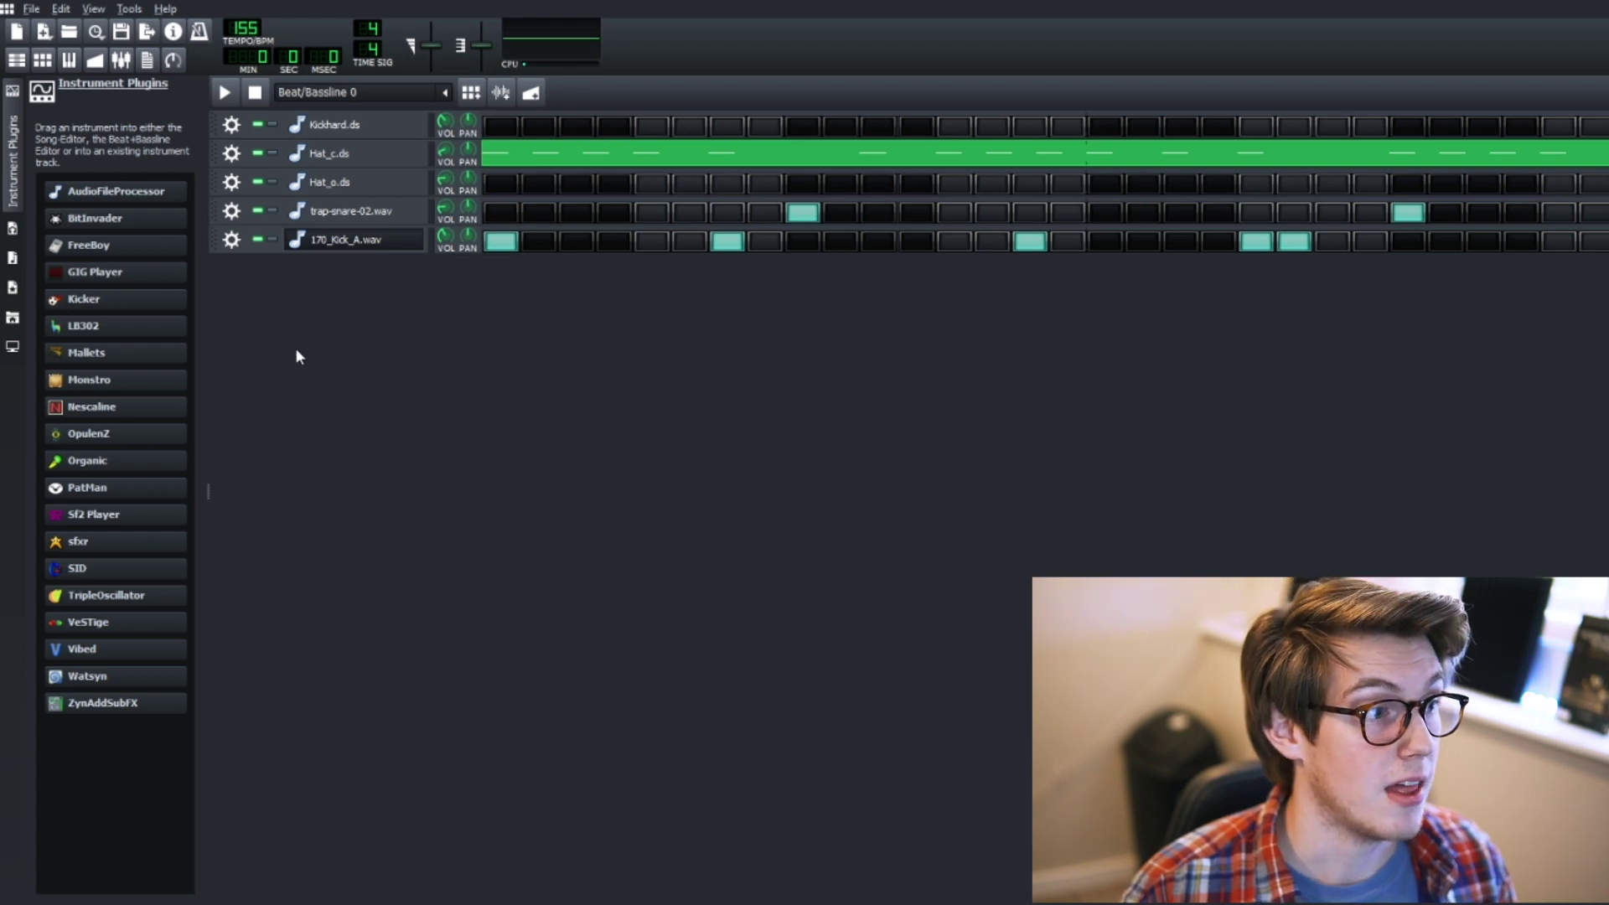
{"action": "left_click", "coordinate": [356, 239]}
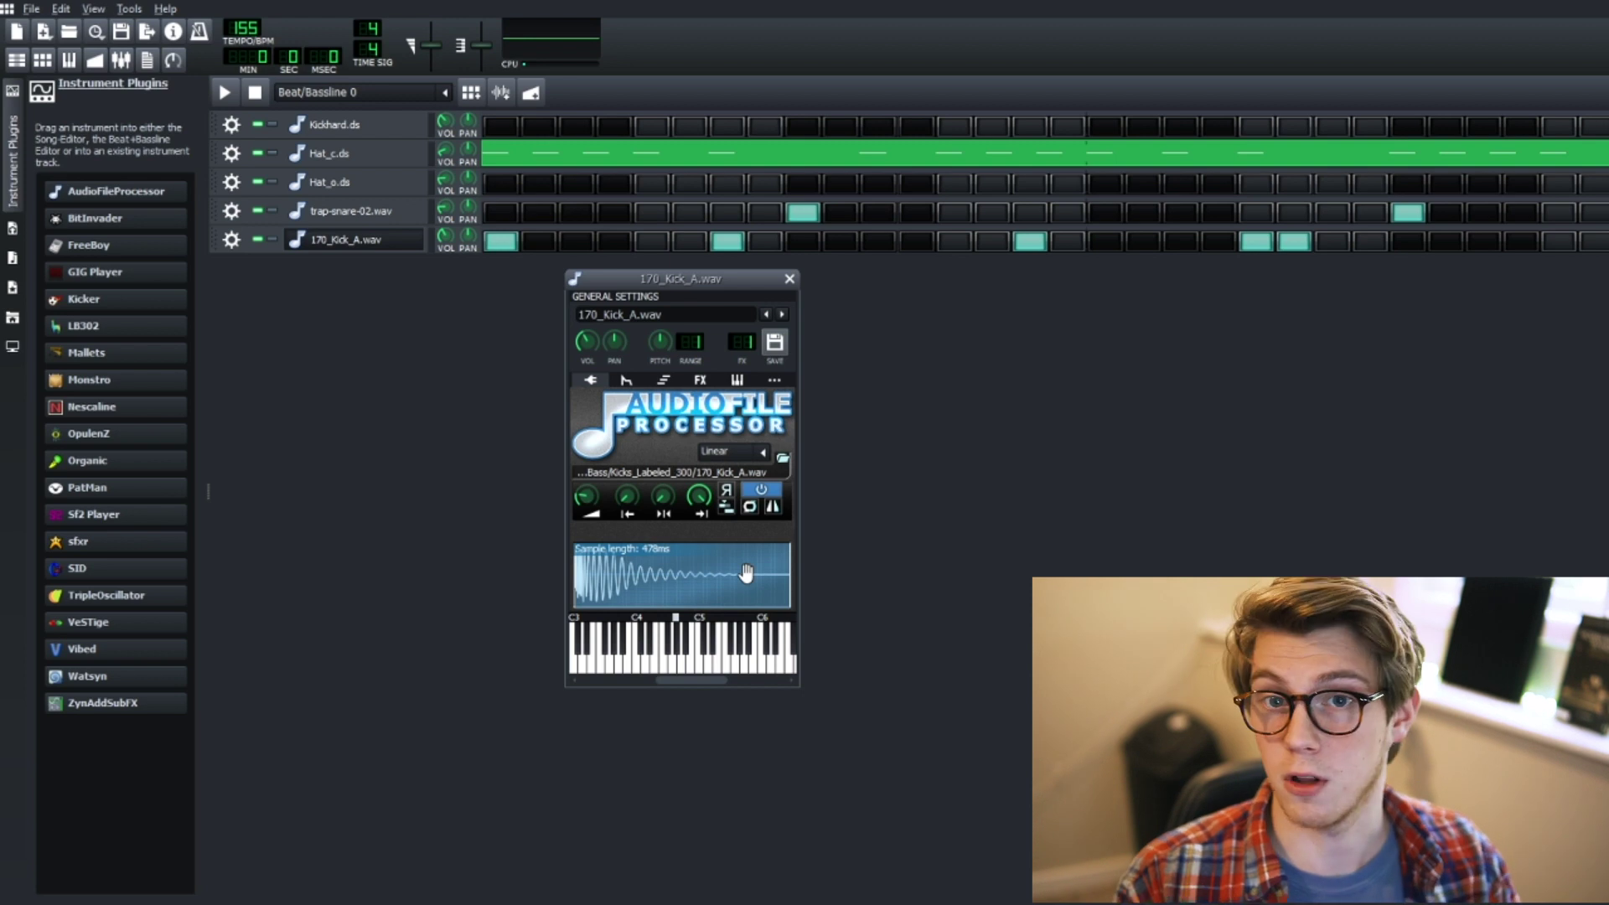
{"action": "left_click", "coordinate": [789, 279]}
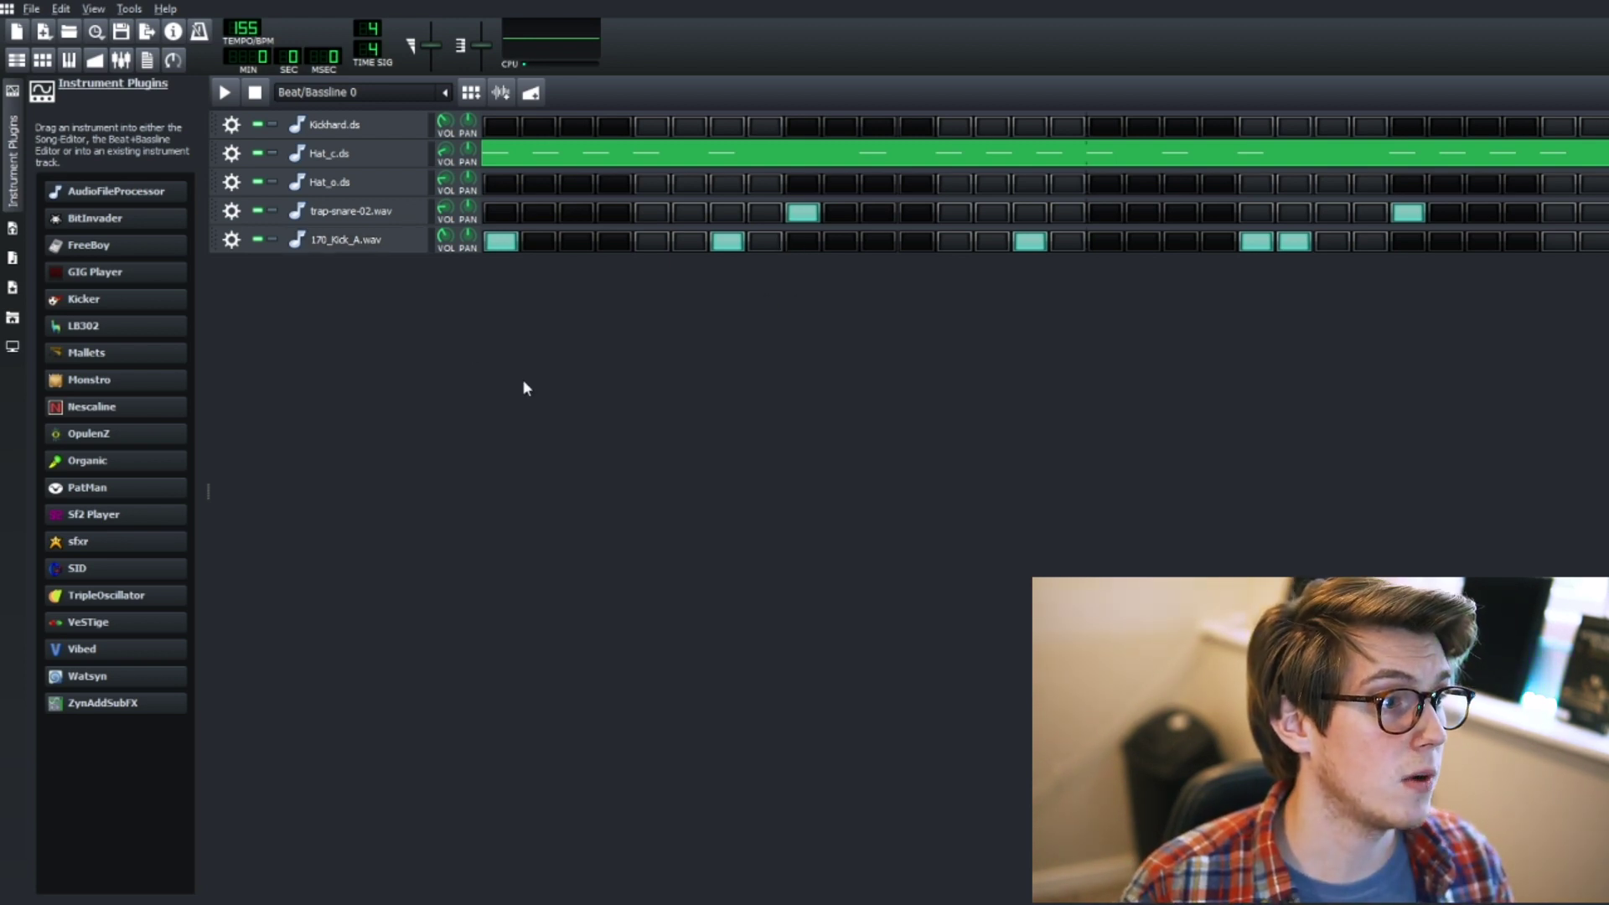
{"action": "left_click", "coordinate": [356, 242]}
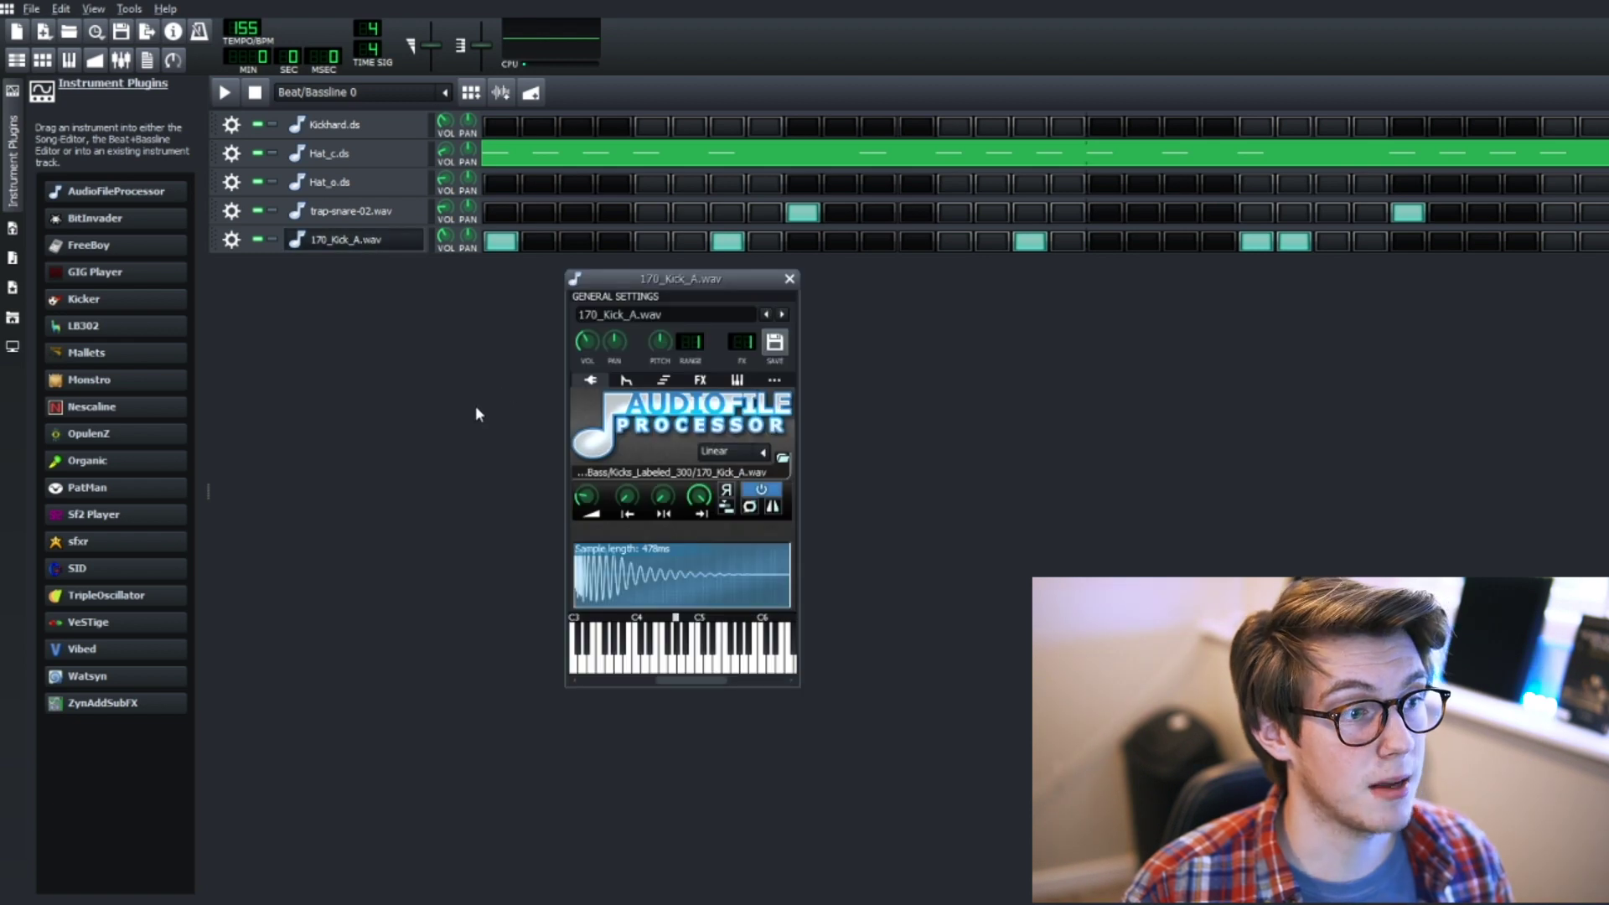
{"action": "left_click_drag", "start_coordinate": [703, 279], "coordinate": [938, 311]}
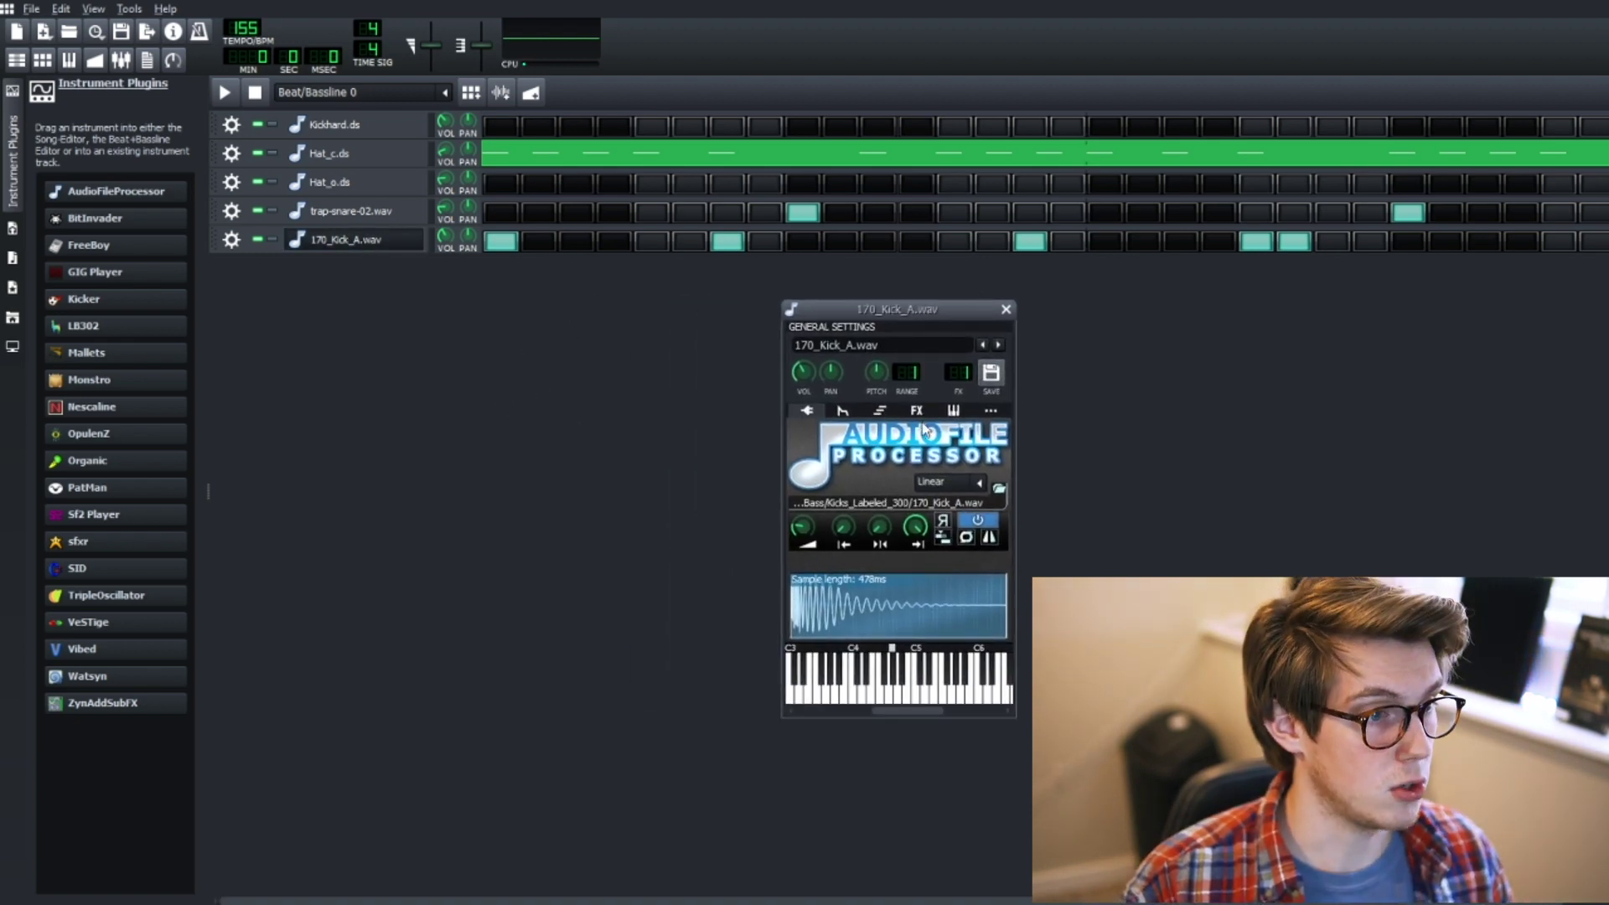
{"action": "left_click_drag", "start_coordinate": [922, 315], "coordinate": [1060, 313]}
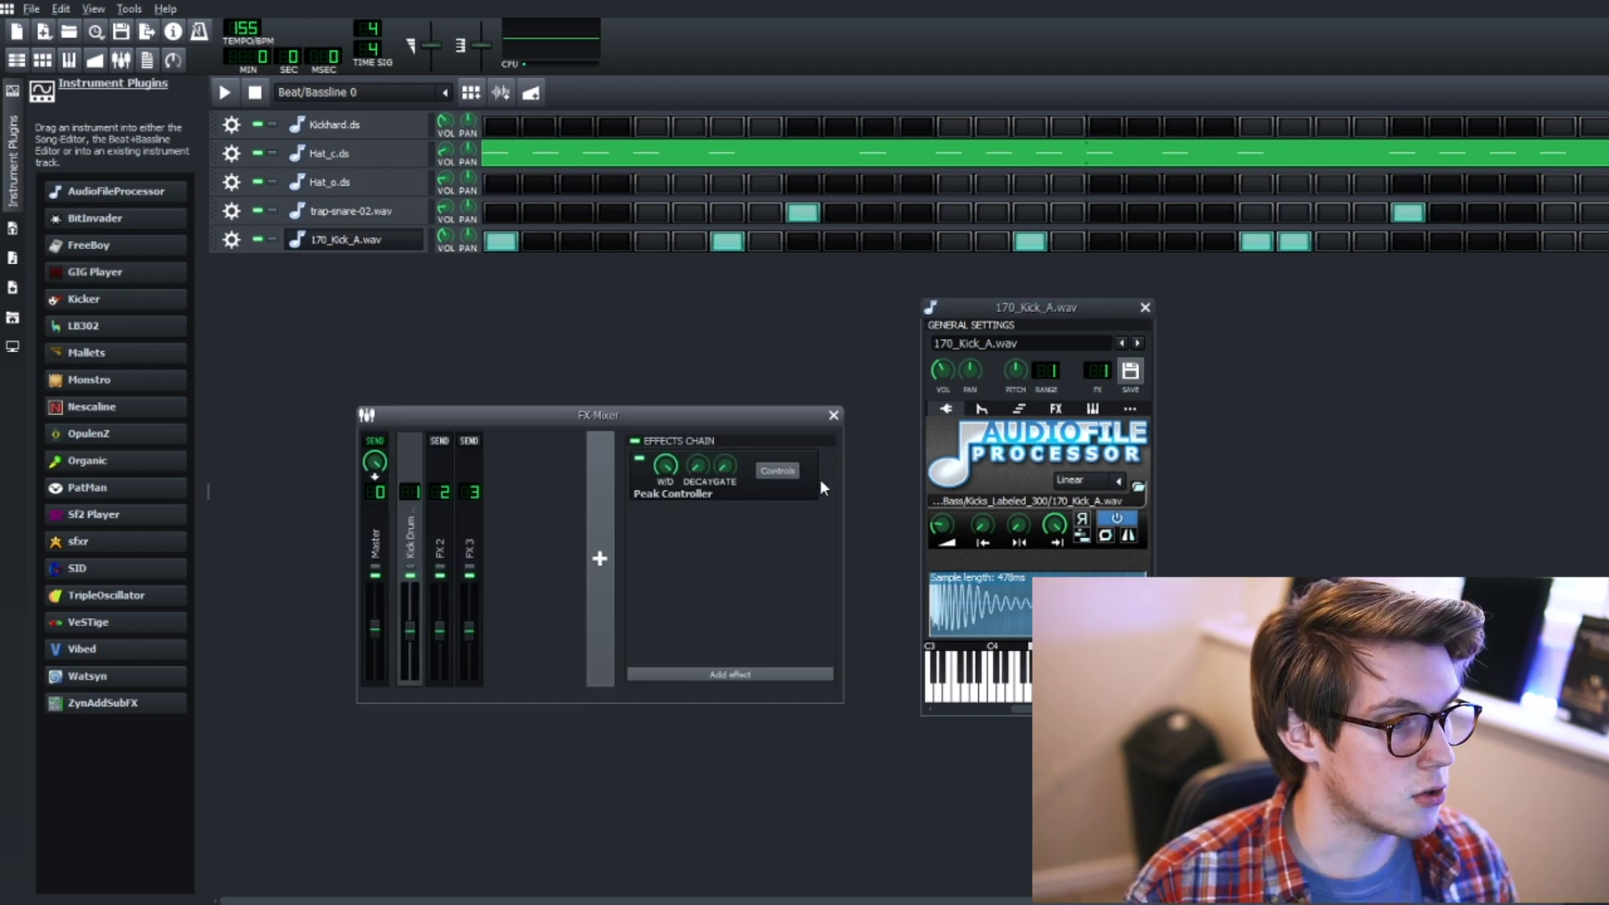
{"action": "left_click", "coordinate": [775, 471]}
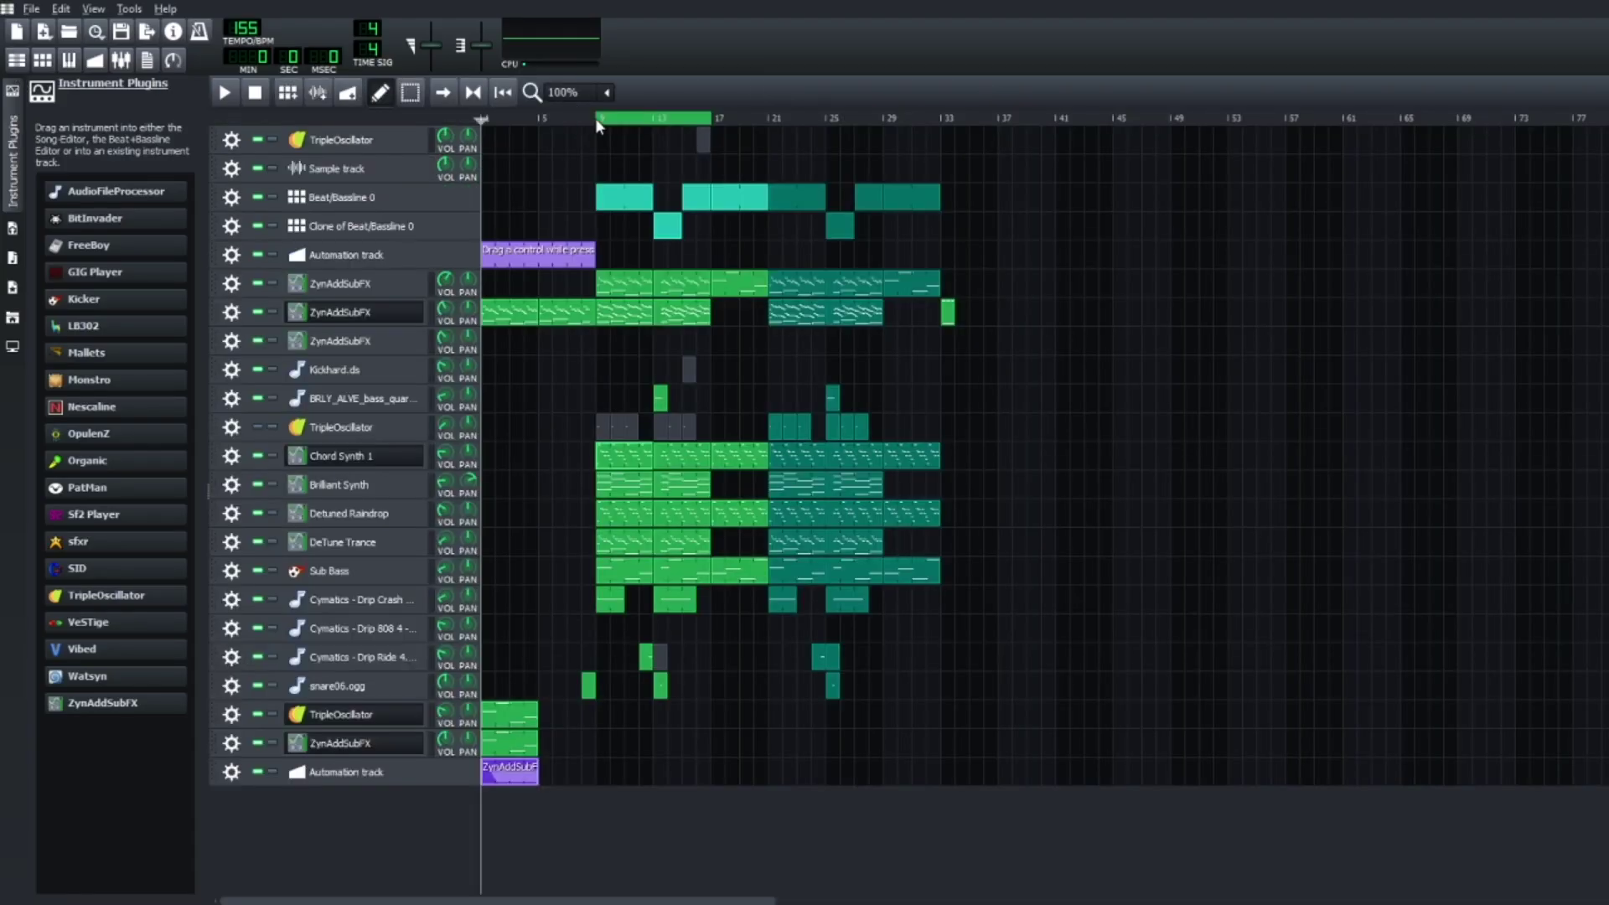
Play the song from bar 9 with the FX-Mixer shown, then open the Beat/Bassline 0 drum pattern
{"action": "left_click", "coordinate": [594, 123]}
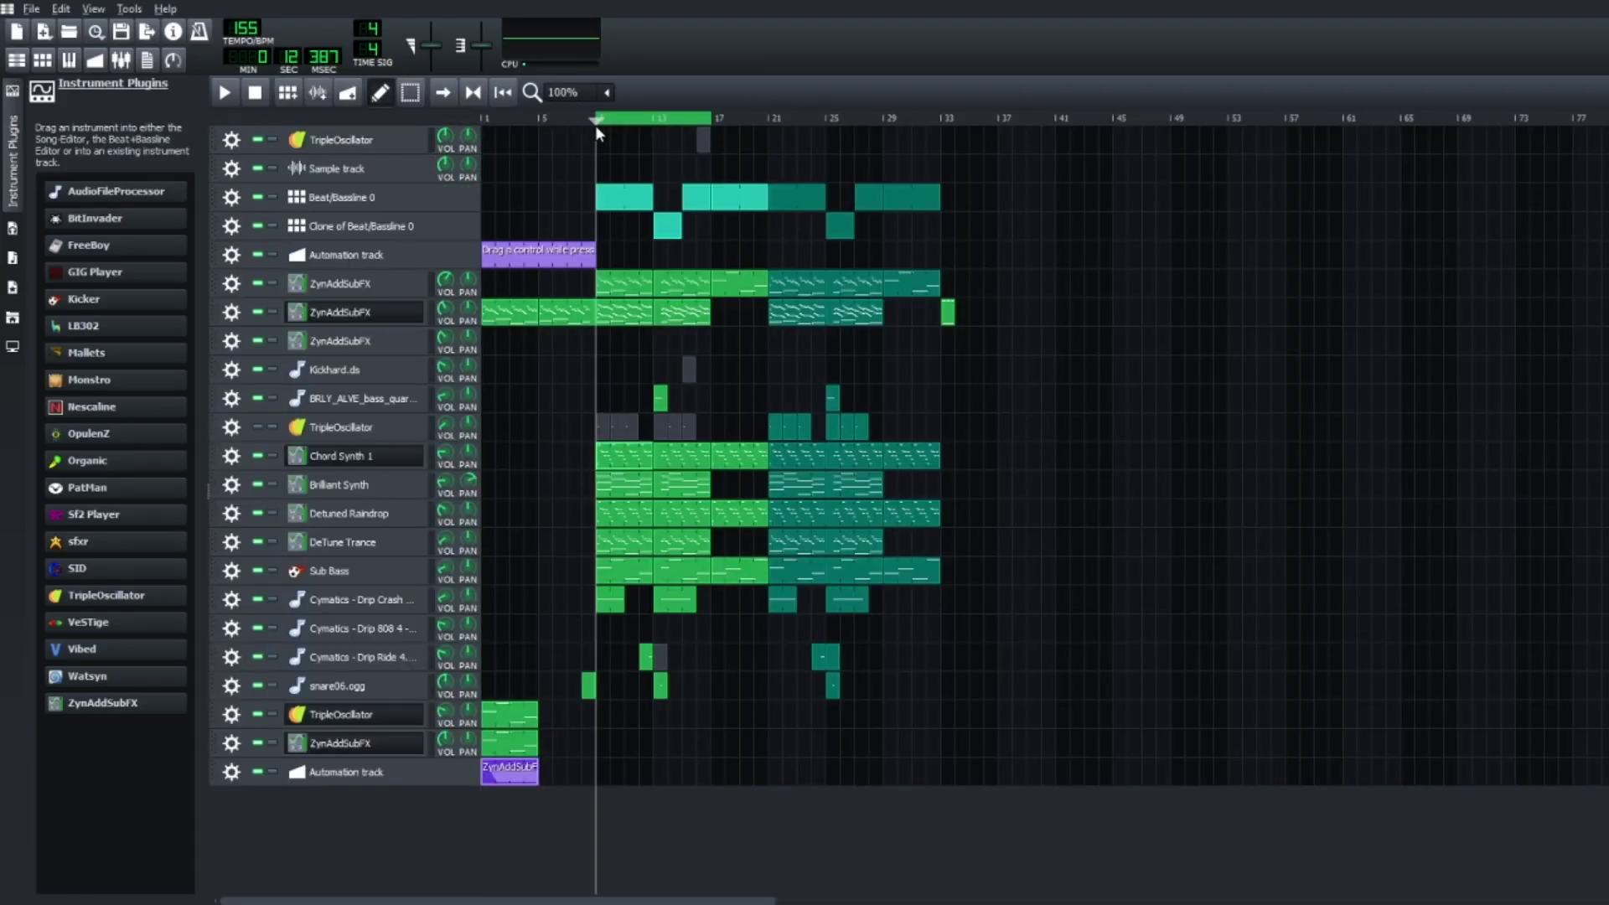
{"action": "key", "text": "space"}
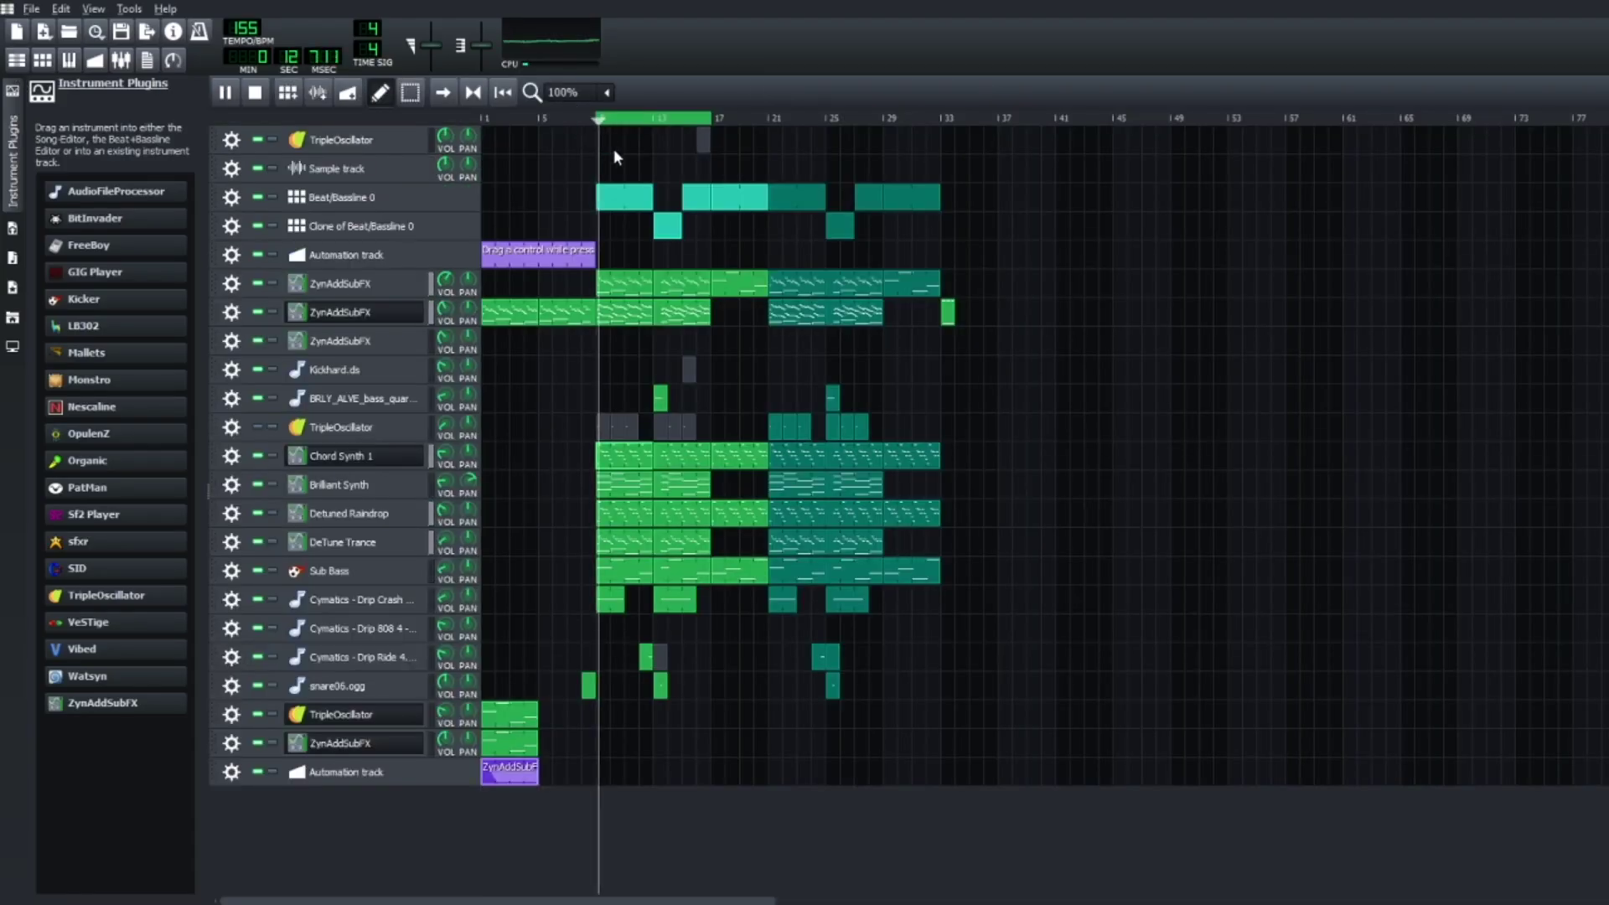
{"action": "left_click", "coordinate": [121, 59]}
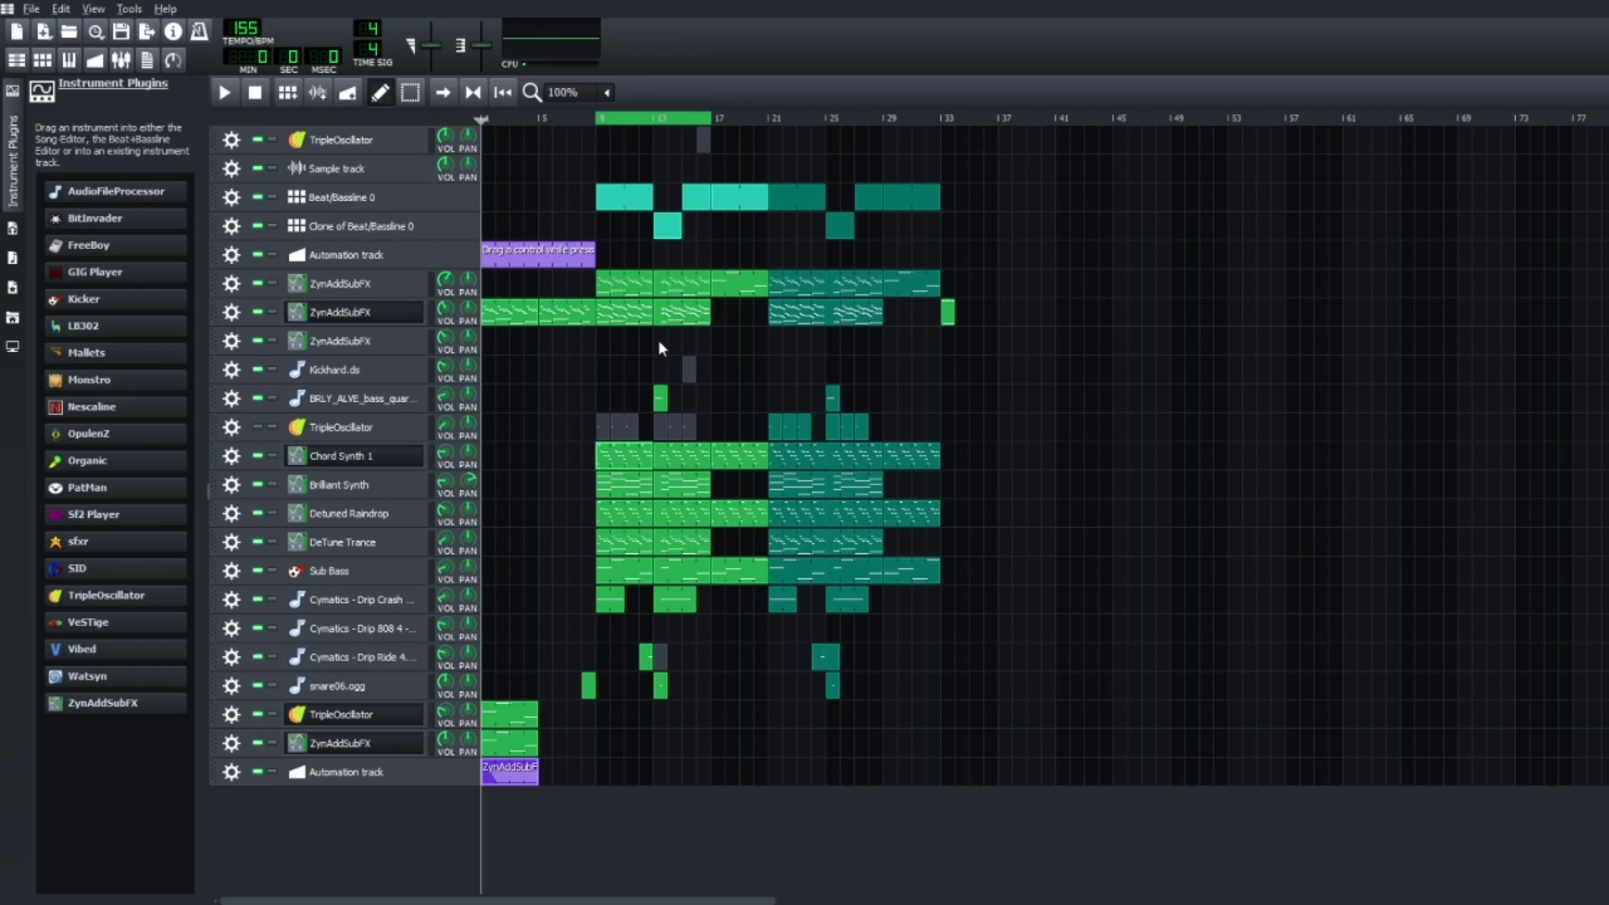
{"action": "double_click", "coordinate": [624, 198]}
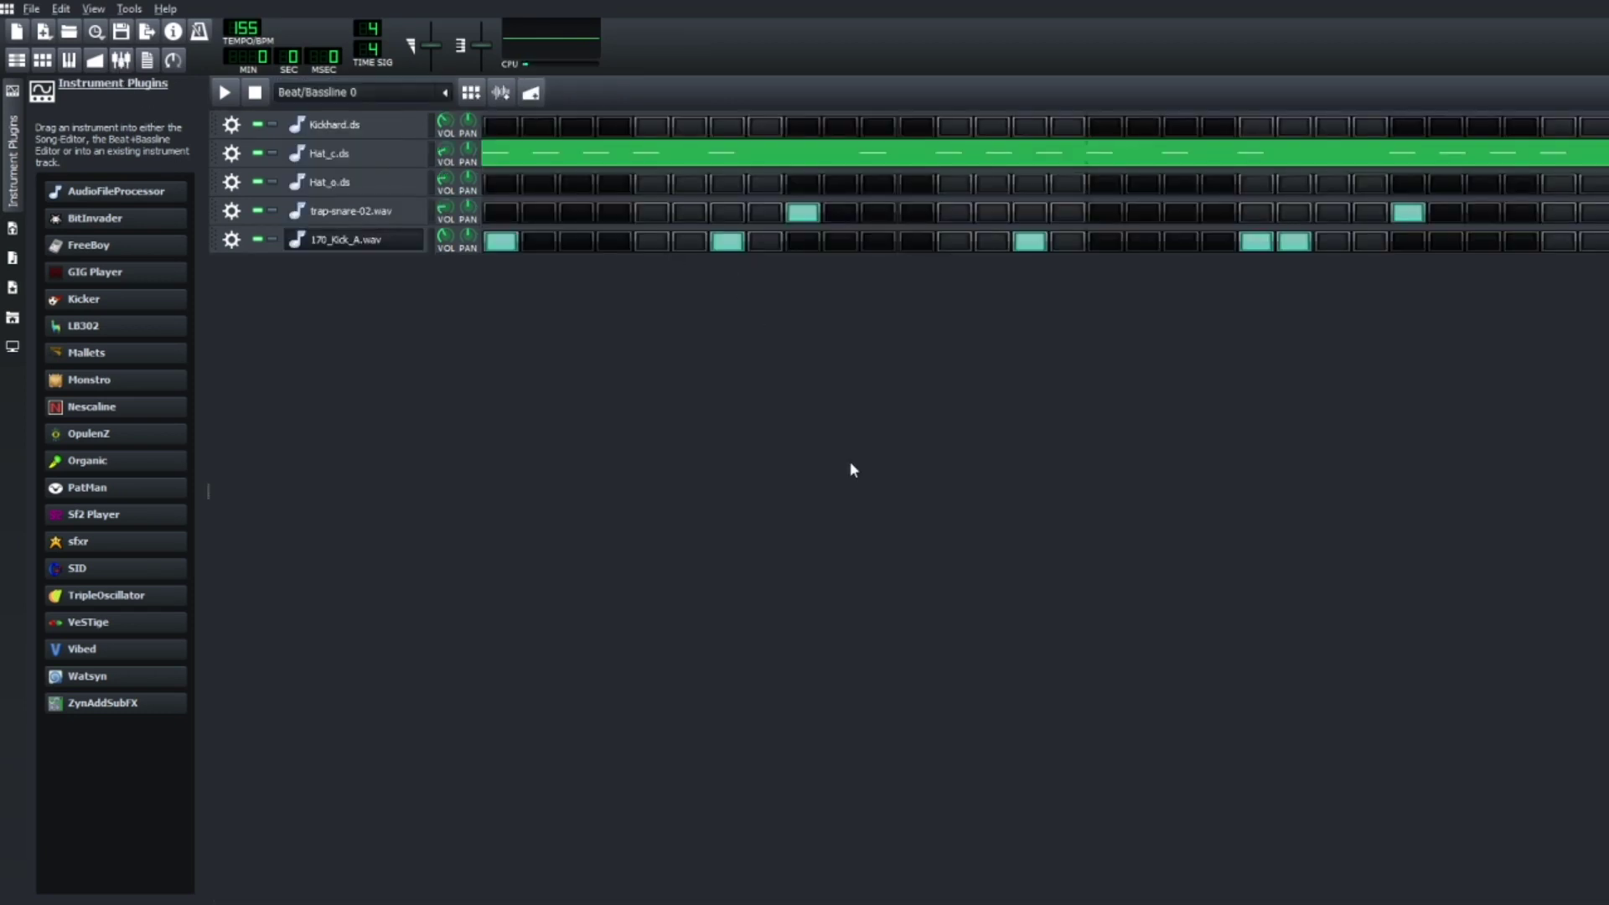